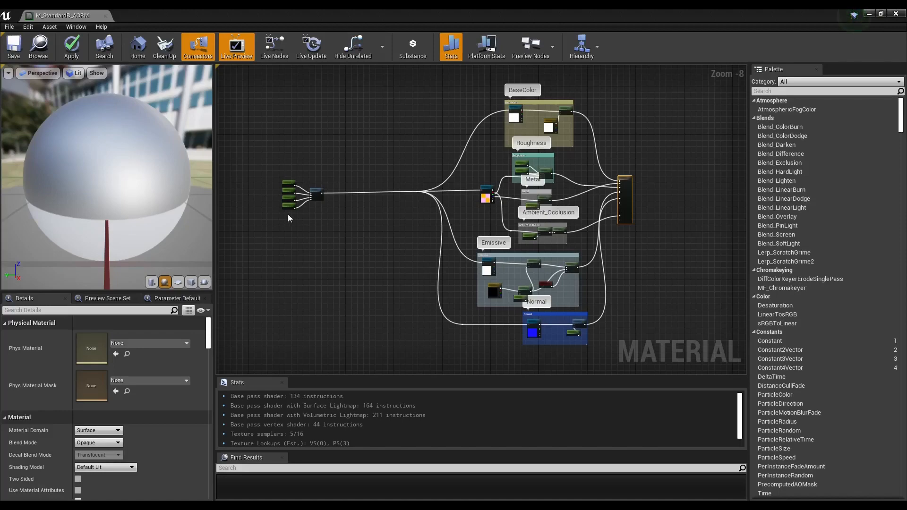
- Examine the U/V tile and offset parameters feeding MF_UVW_XForm and the material's BaseColor, Roughness, Metal, Ambient_Occlusion, Emissive and Normal groups
right_click_drag(339, 211, 504, 276)
scroll(503, 276, "up", 5)
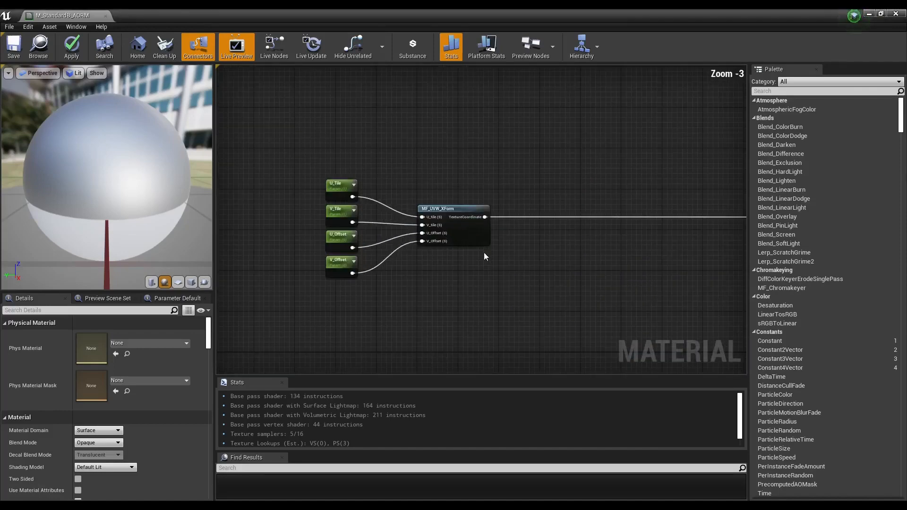
scroll(446, 248, "up", 3)
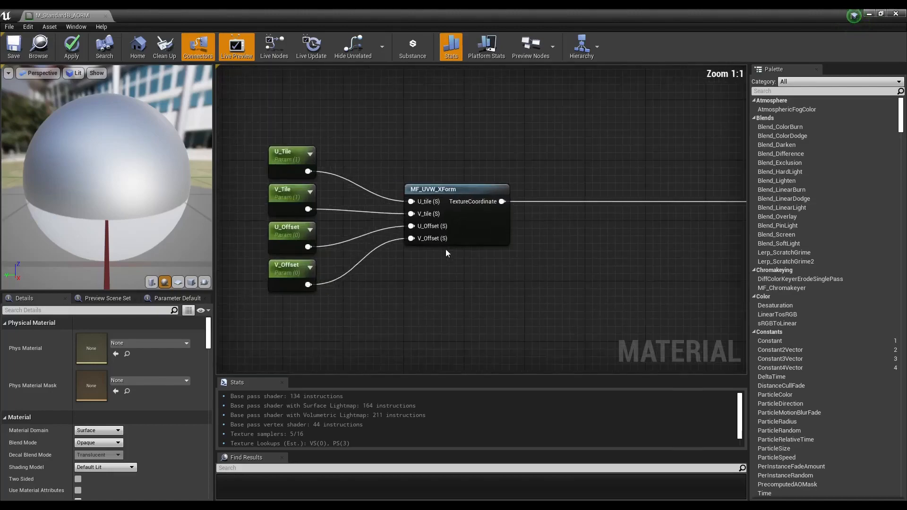
right_click_drag(441, 272, 471, 280)
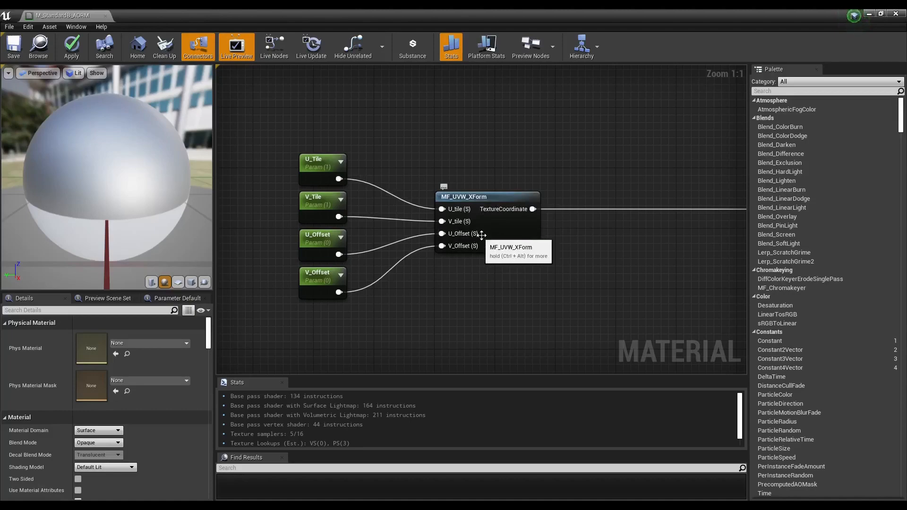
right_click_drag(647, 273, 384, 208)
scroll(522, 268, "down", 4)
scroll(253, 243, "down", 2)
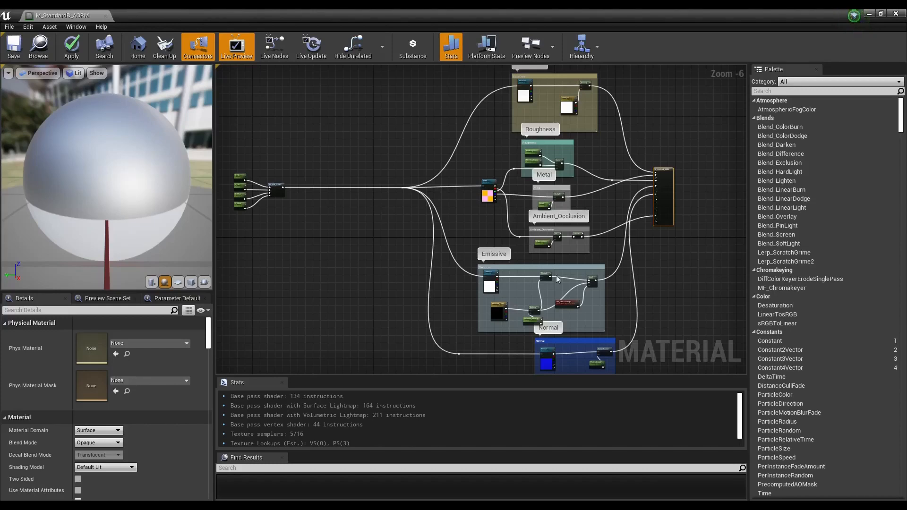
scroll(699, 286, "down", 2)
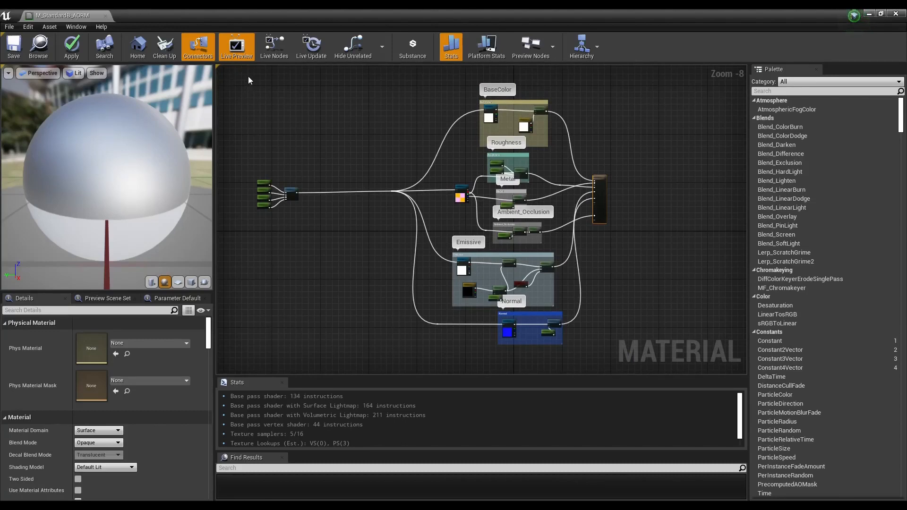
- Select and copy all nodes and comment groups of the M_StandardB_AORM graph except the main material output node
left_click_drag(234, 75, 559, 162)
right_click_drag(590, 118, 613, 321)
left_click_drag(251, 66, 594, 287)
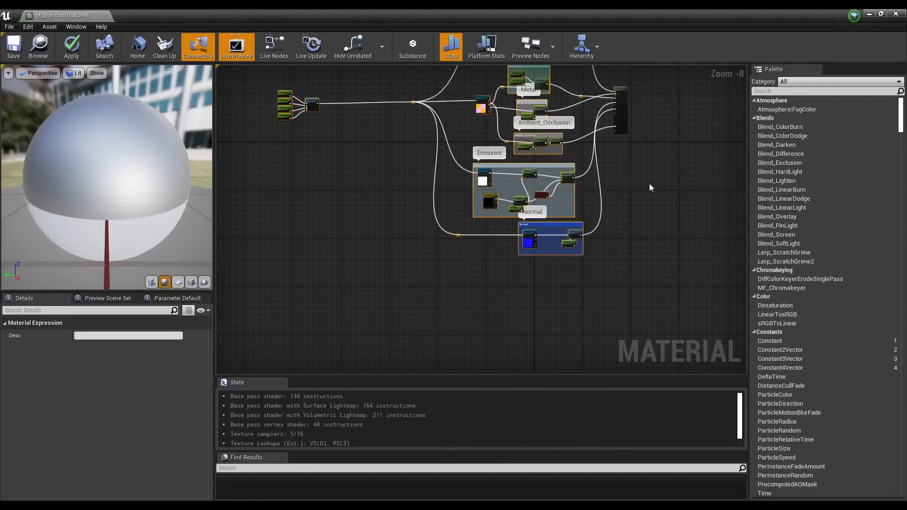
right_click_drag(650, 185, 625, 265)
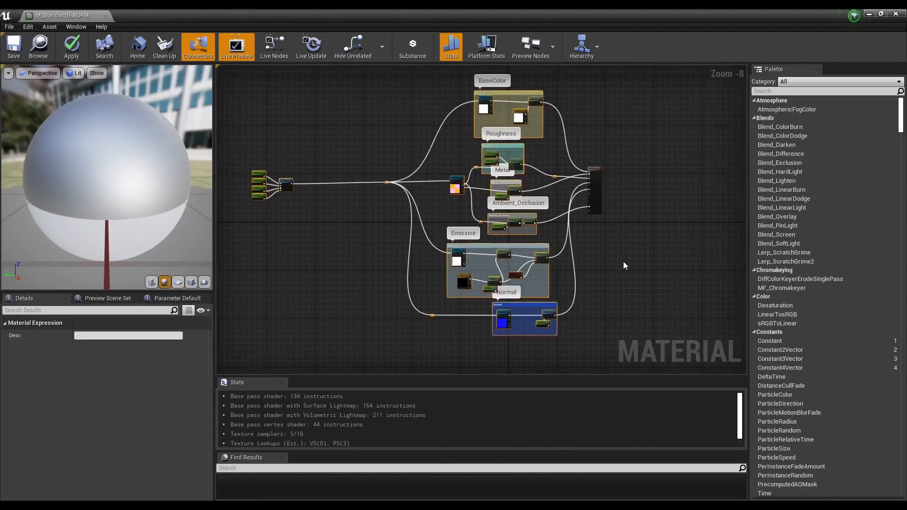
right_click_drag(624, 262, 627, 271)
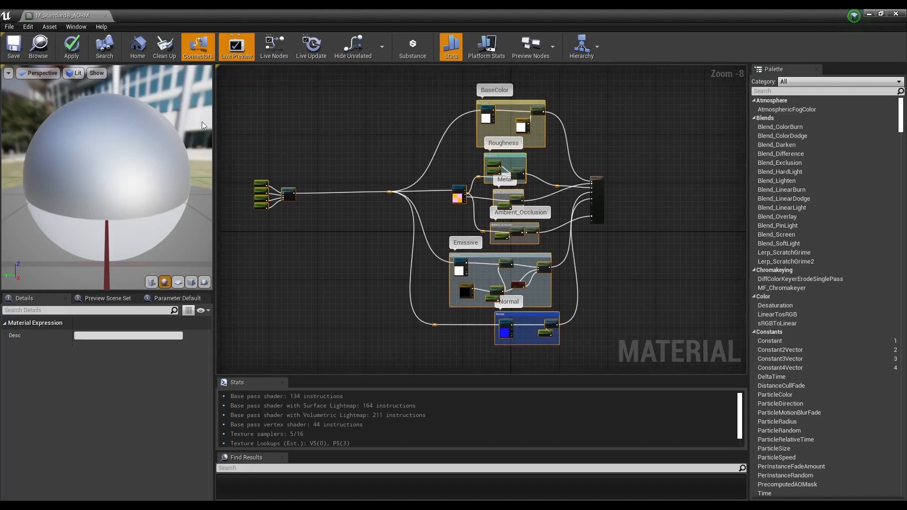
left_click_drag(230, 81, 581, 289)
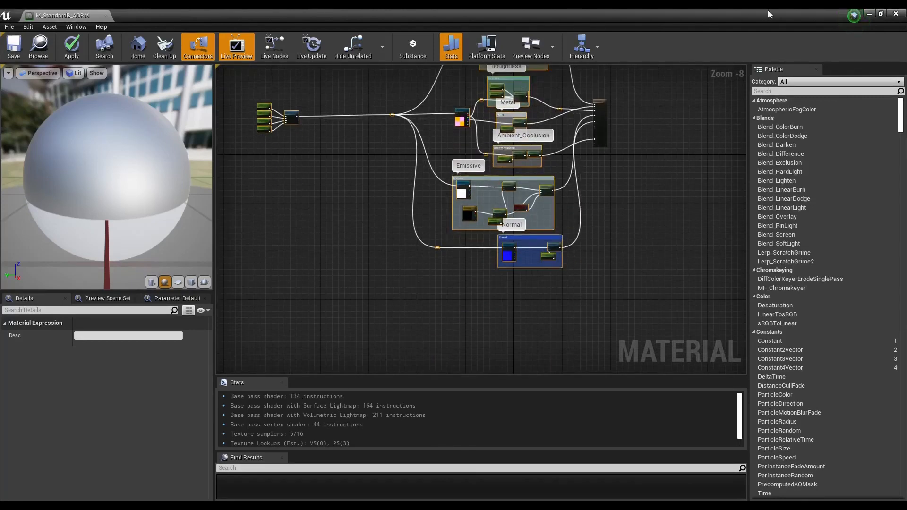
- Close the M_StandardB_AORM material without applying its changes and take the level viewport out of fullscreen
left_click(892, 14)
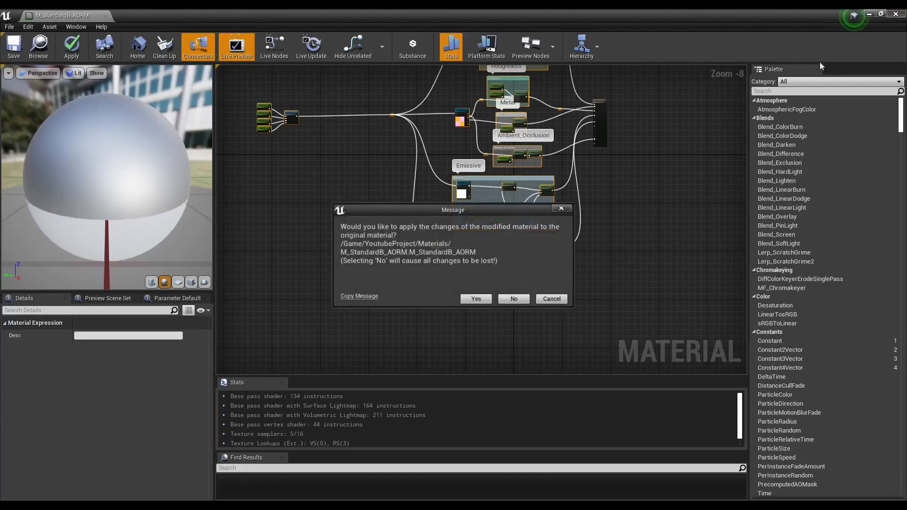
left_click(525, 296)
right_click_drag(569, 324, 584, 310)
key("F11")
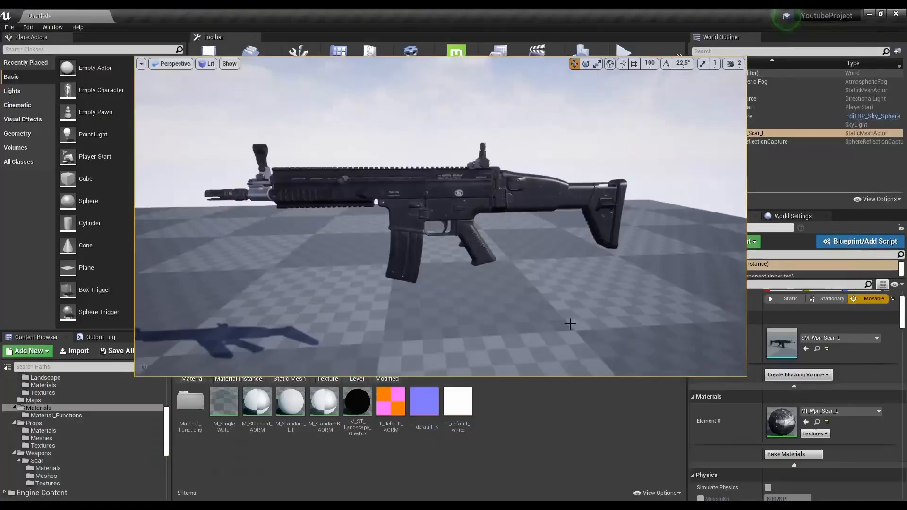
- Force delete the existing MF_Base_AORM material function from the Material_Functions folder
left_click(105, 419)
left_click(190, 403)
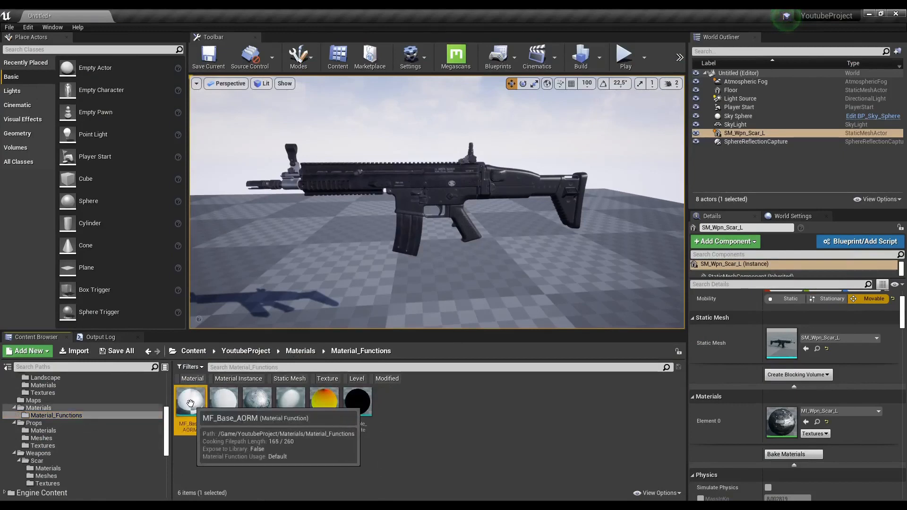
right_click(190, 402)
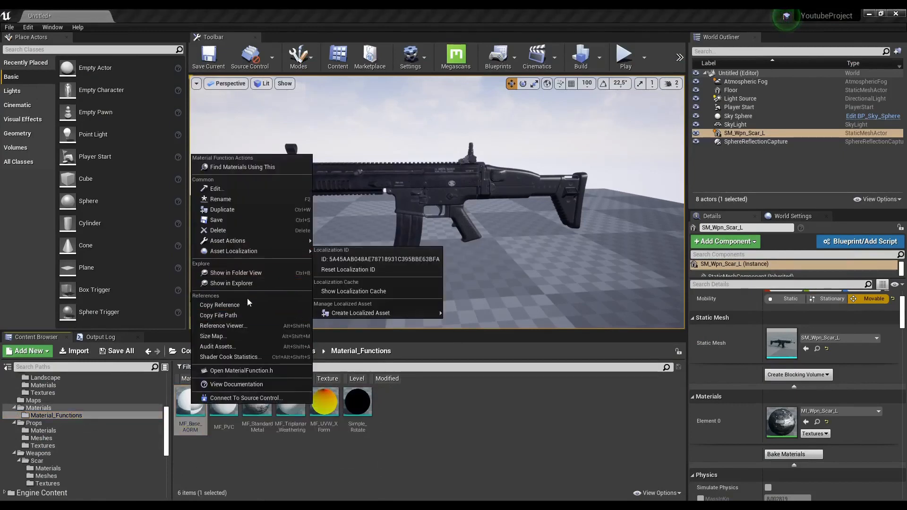
left_click(252, 231)
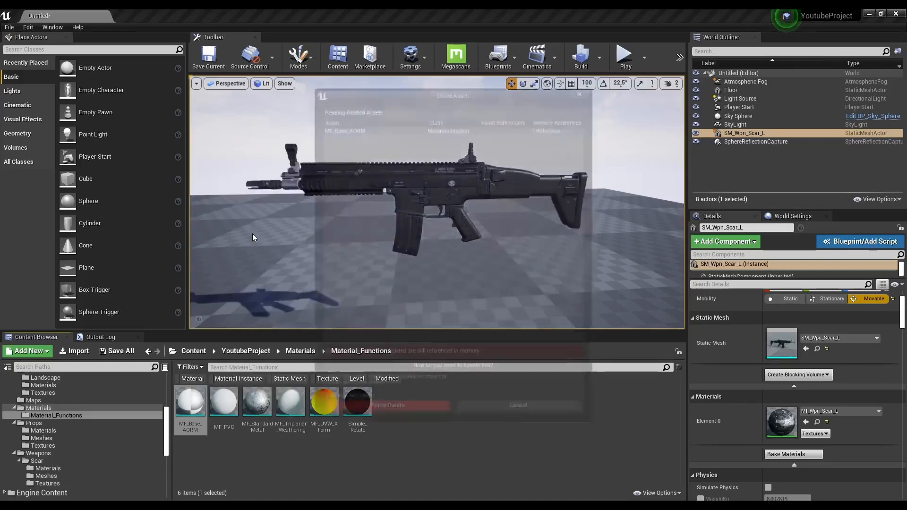
left_click(407, 412)
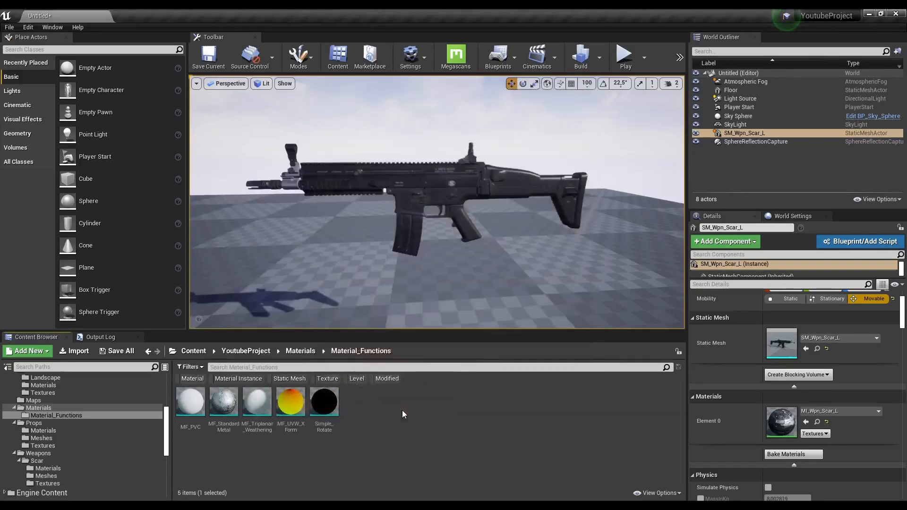
- Create a new Material Function named MF_Base_AORM in the Material_Functions folder
right_click(359, 401)
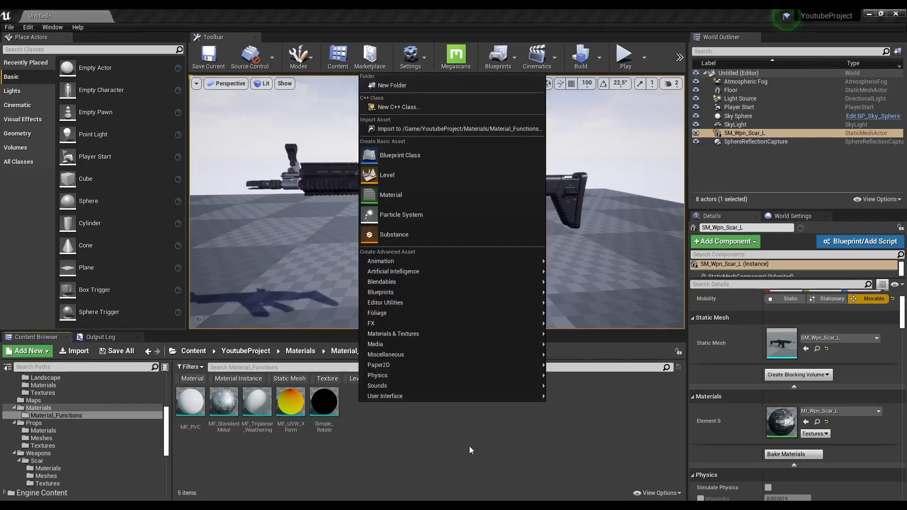
mouse_move(514, 333)
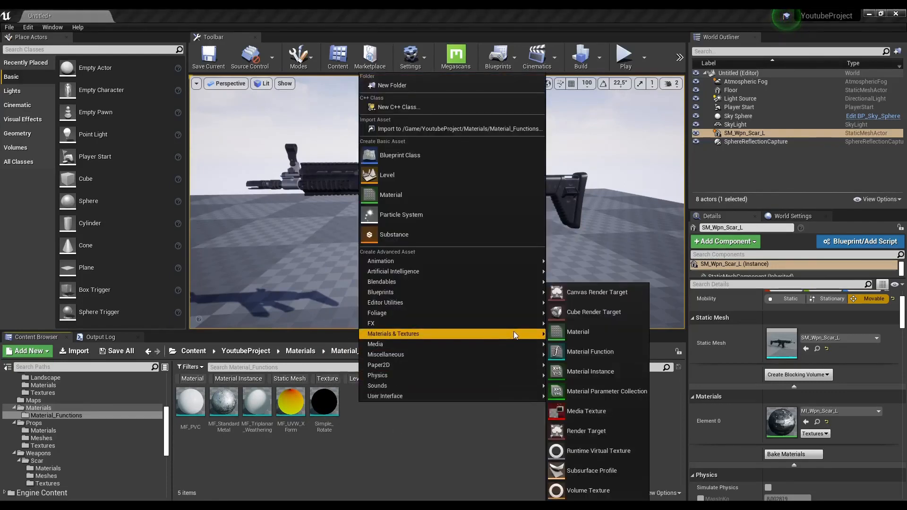
left_click(611, 351)
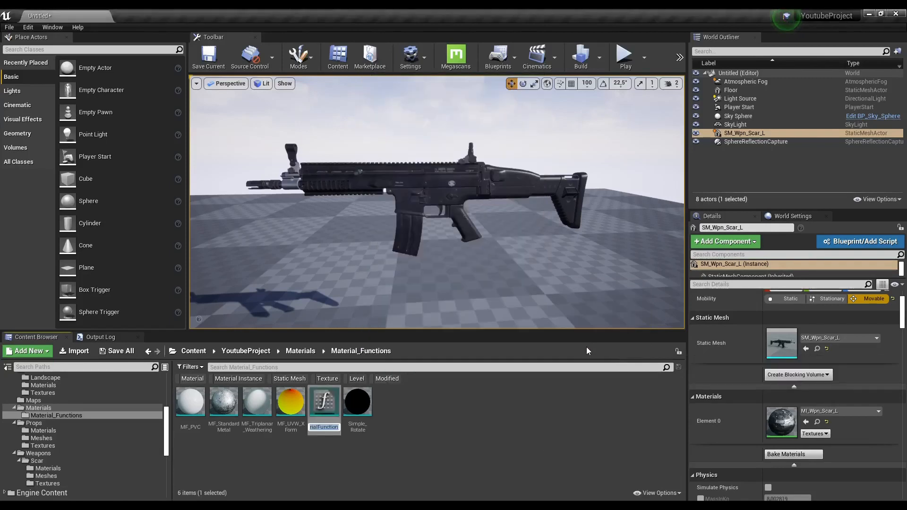
type("MF_Base_AORM")
key("Return")
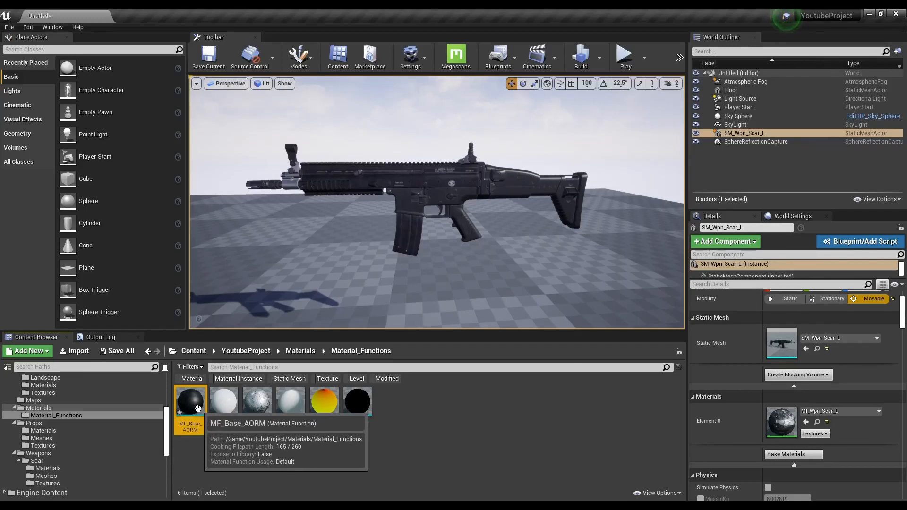
- Open the MF_Base_AORM function and paste the copied material nodes into its graph beside the Output Result node
double_click(197, 407)
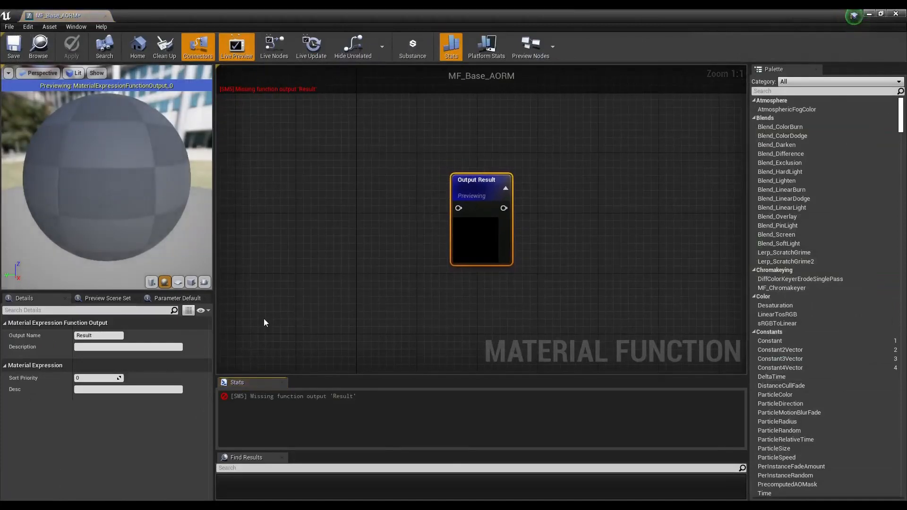
right_click_drag(264, 319, 481, 309)
scroll(419, 304, "down", 3)
scroll(455, 312, "down", 2)
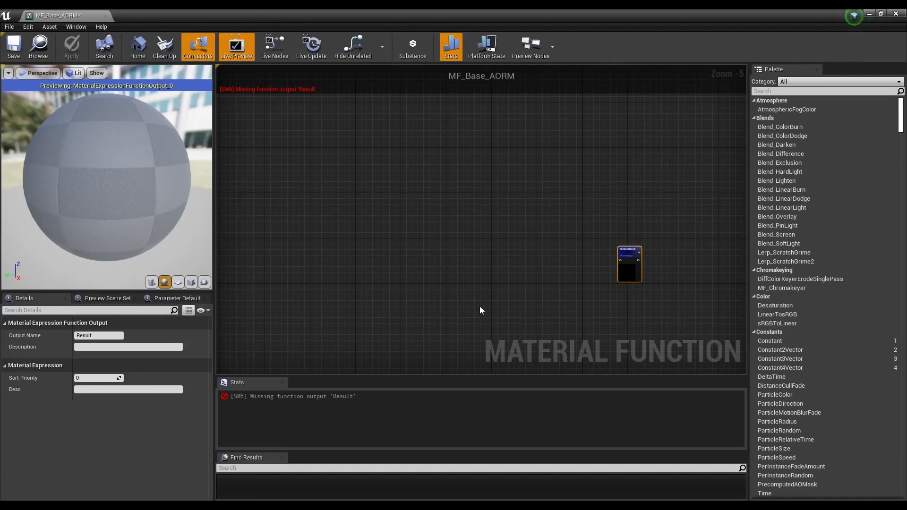
right_click_drag(456, 242, 488, 183)
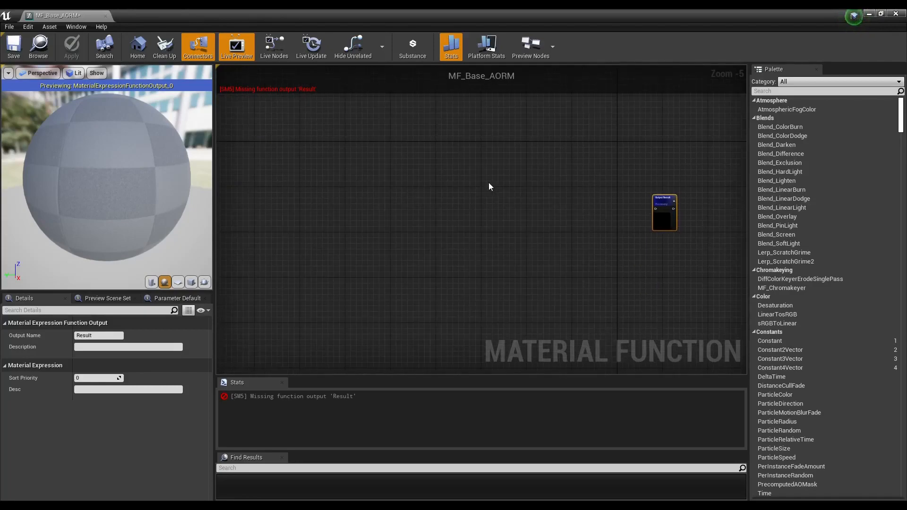
key("ctrl+v")
scroll(668, 229, "down", 3)
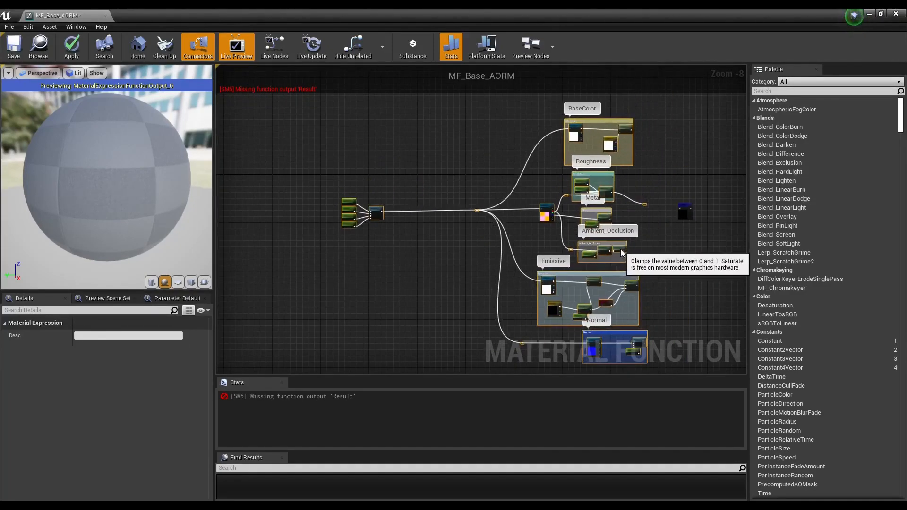
- Move the Output Result node farther away from the pasted node groups
right_click_drag(721, 227, 558, 237)
scroll(559, 237, "up", 2)
scroll(614, 238, "up", 4)
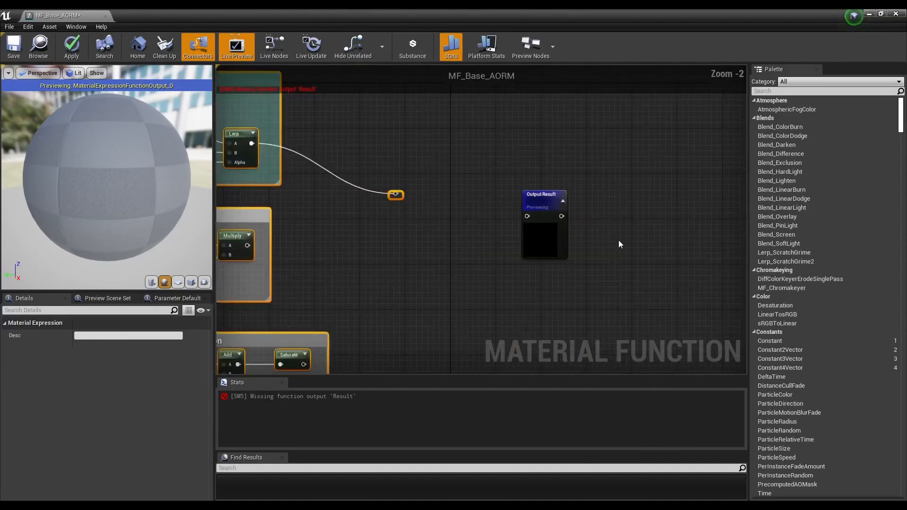
left_click_drag(475, 234, 532, 239)
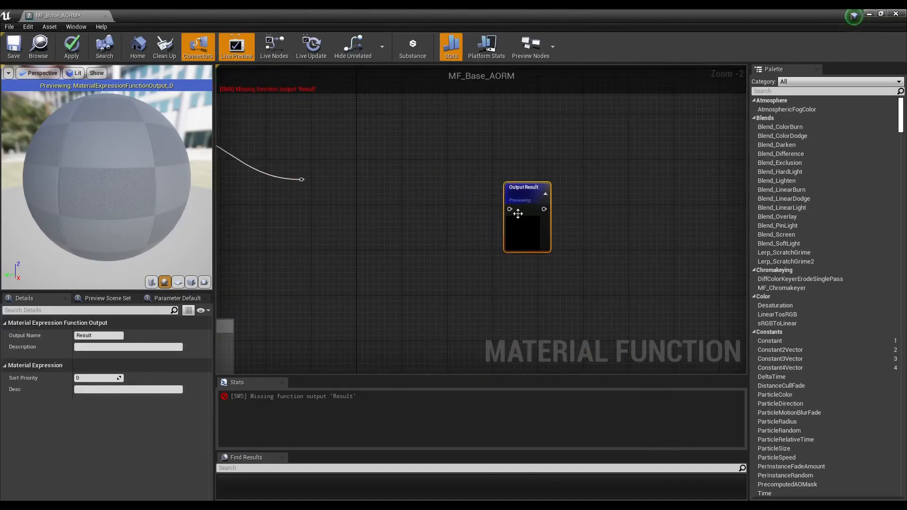
right_click_drag(485, 205, 548, 263)
scroll(549, 263, "down", 4)
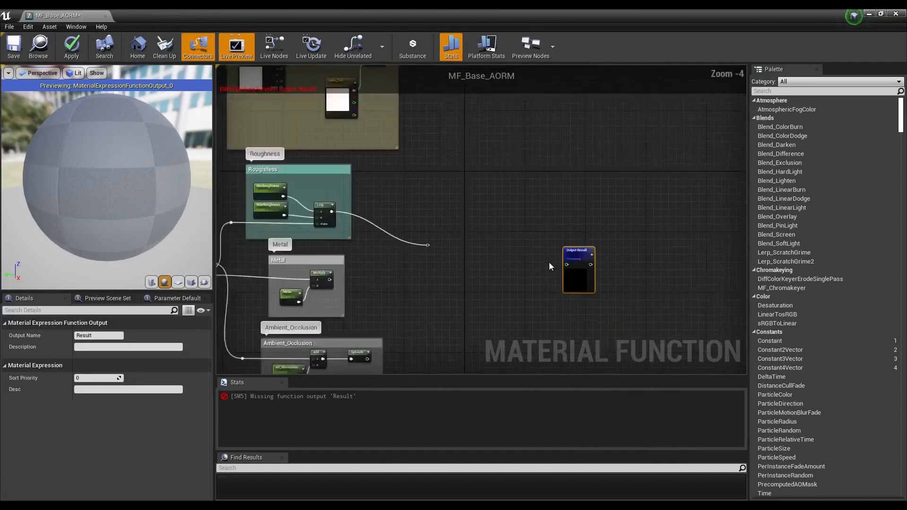
- Examine the end nodes of the pasted BaseColor, Roughness, Metal, Ambient_Occlusion, Emissive and Normal groups
scroll(472, 162, "up", 3)
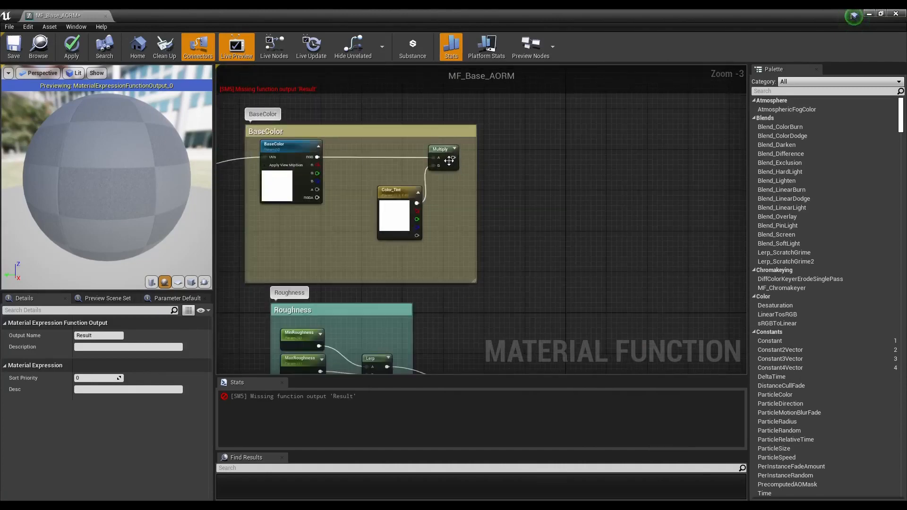
right_click_drag(401, 293, 411, 148)
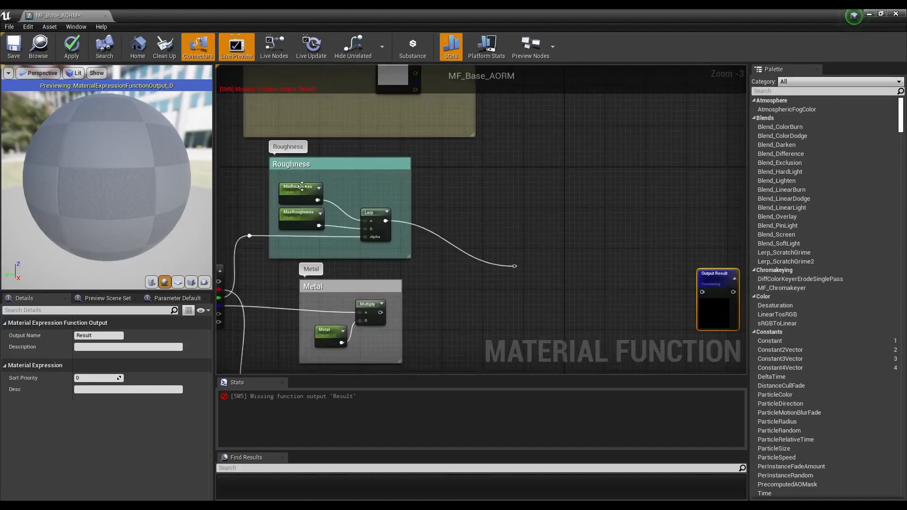
right_click_drag(500, 346, 514, 170)
right_click_drag(478, 289, 554, 71)
right_click_drag(692, 216, 600, 180)
scroll(598, 182, "down", 3)
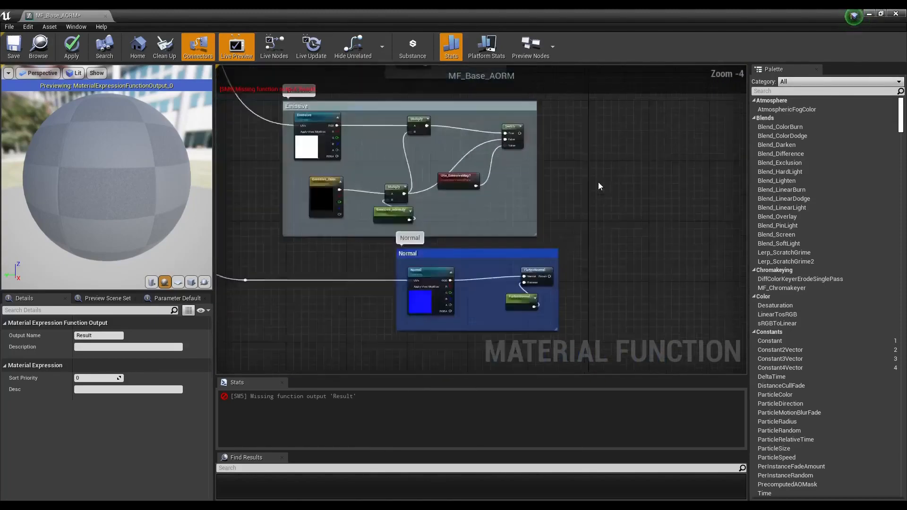
right_click_drag(630, 140, 516, 285)
scroll(528, 184, "up", 1)
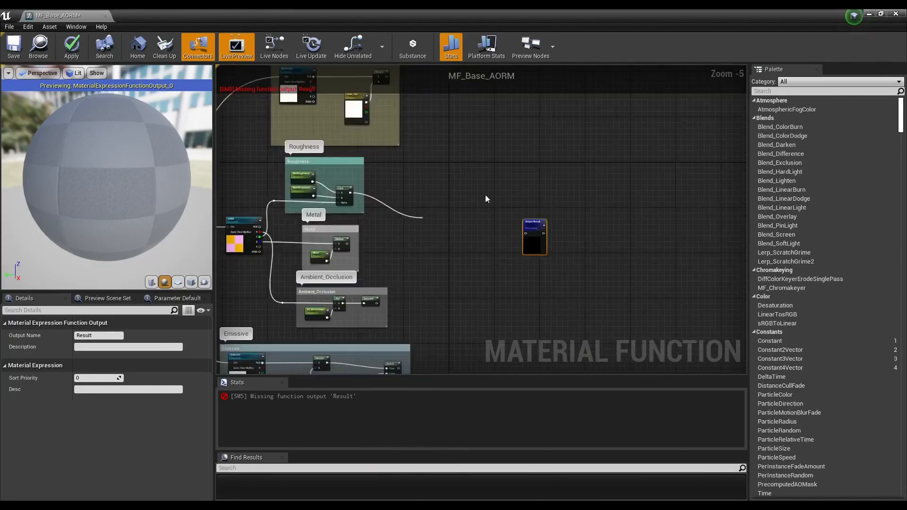
- Shift the Output Result node slightly farther out and up from the Roughness reroute node
scroll(541, 232, "up", 2)
left_click_drag(519, 226, 530, 207)
right_click_drag(412, 166, 419, 209)
scroll(425, 234, "down", 3)
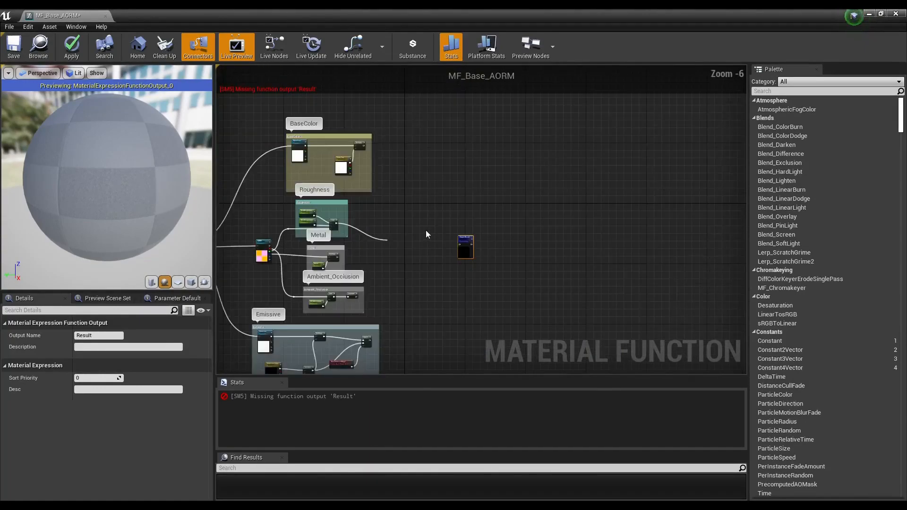
- Add a MakeMaterialAttributes node to the graph between the Roughness reroute node and the Output Result node
scroll(416, 236, "up", 1)
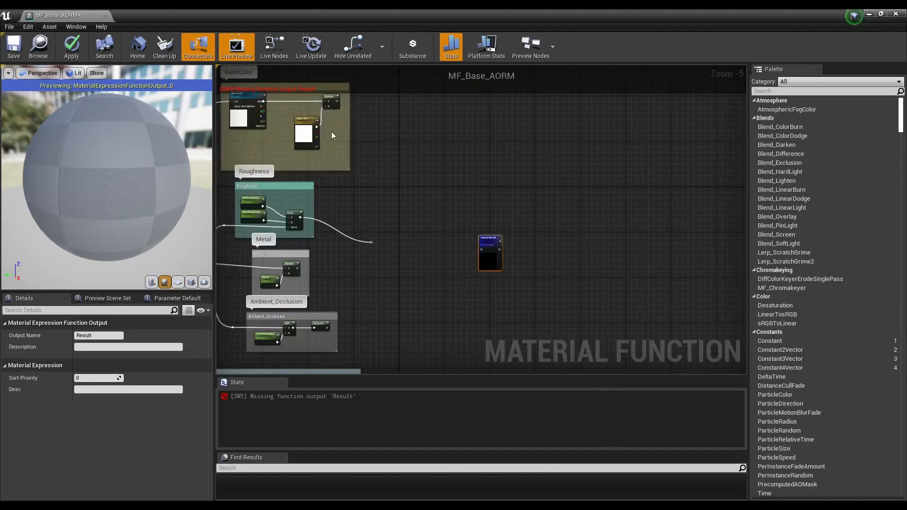
right_click_drag(332, 140, 371, 160)
right_click_drag(311, 349, 354, 289)
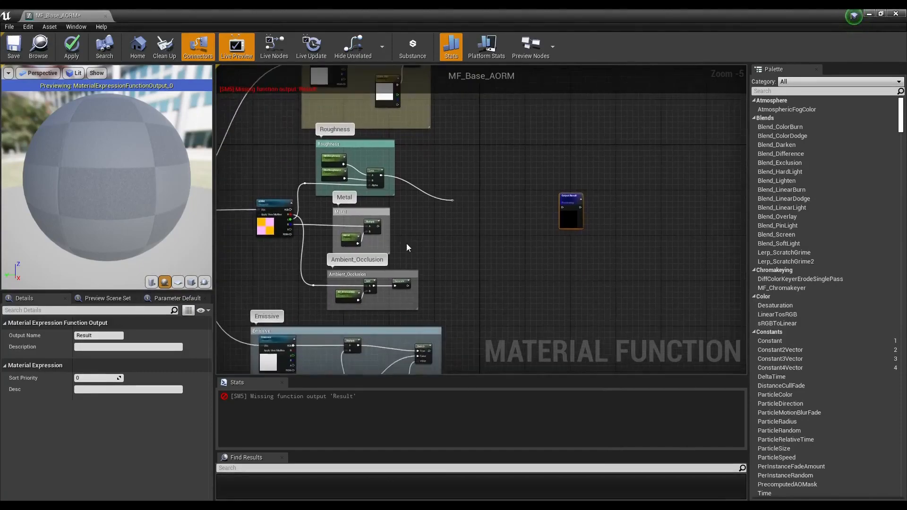
scroll(406, 242, "down", 3)
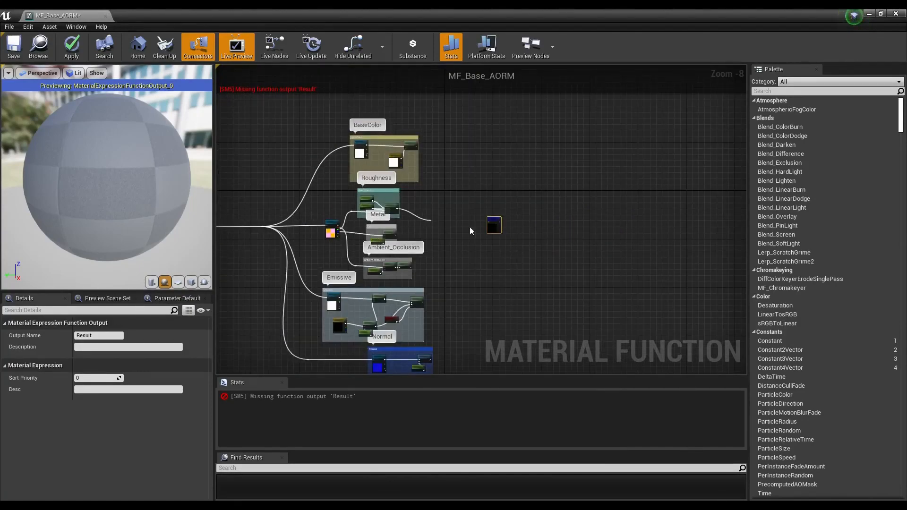
scroll(474, 217, "up", 4)
right_click(423, 223)
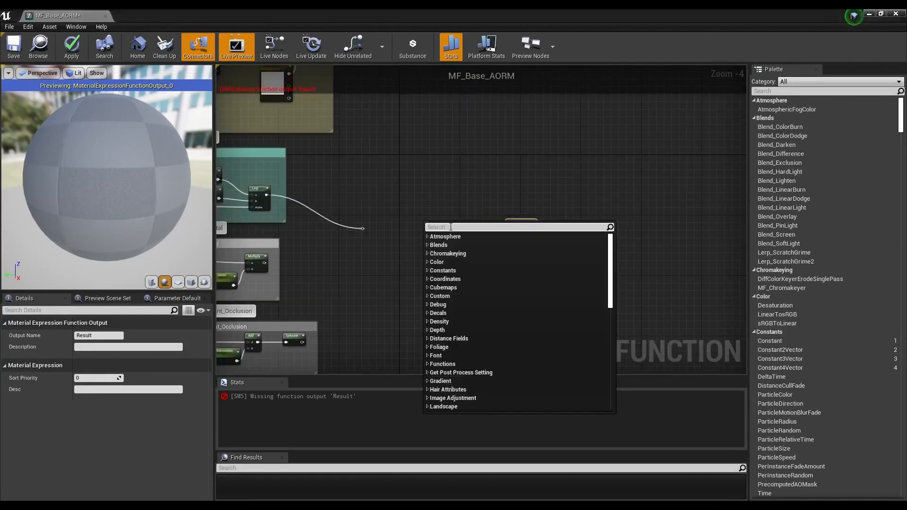
type("make")
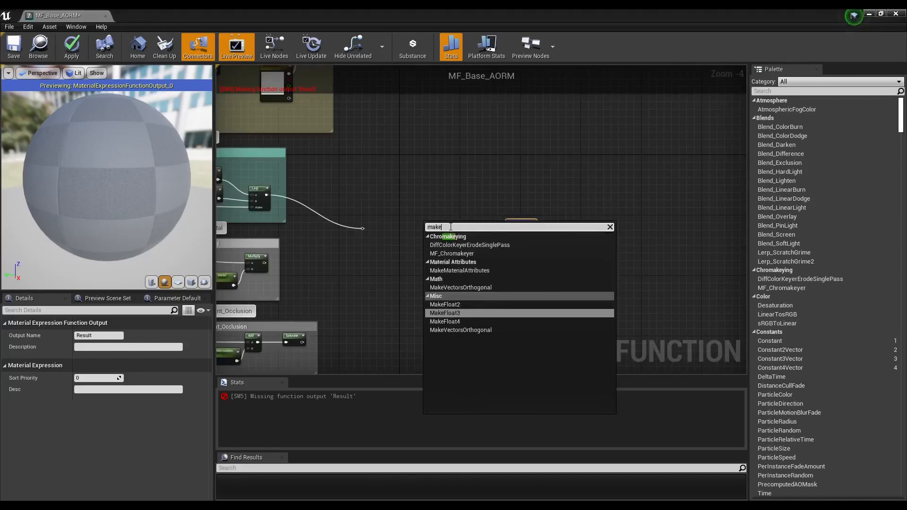
type("ma")
left_click(463, 246)
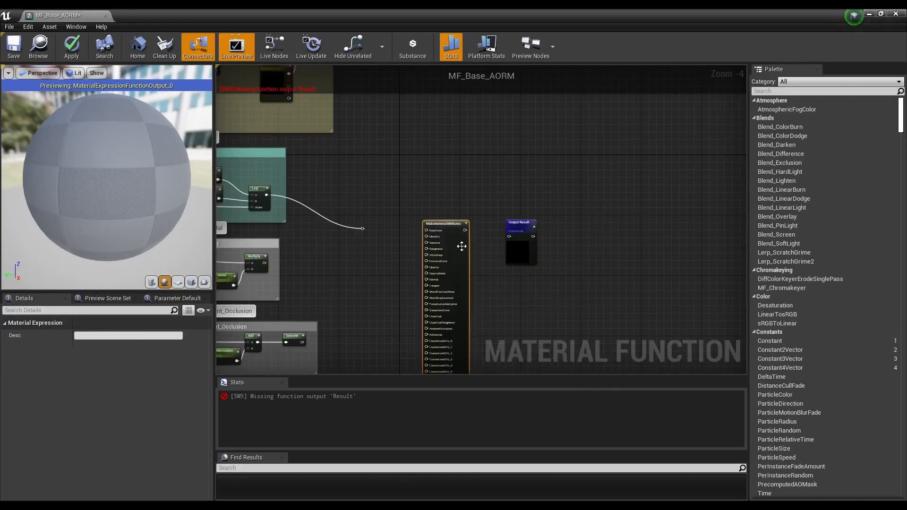
- Move the Output Result node farther out and raise the MakeMaterialAttributes node to leave space between them
left_click_drag(516, 241, 588, 245)
left_click_drag(465, 256, 475, 177)
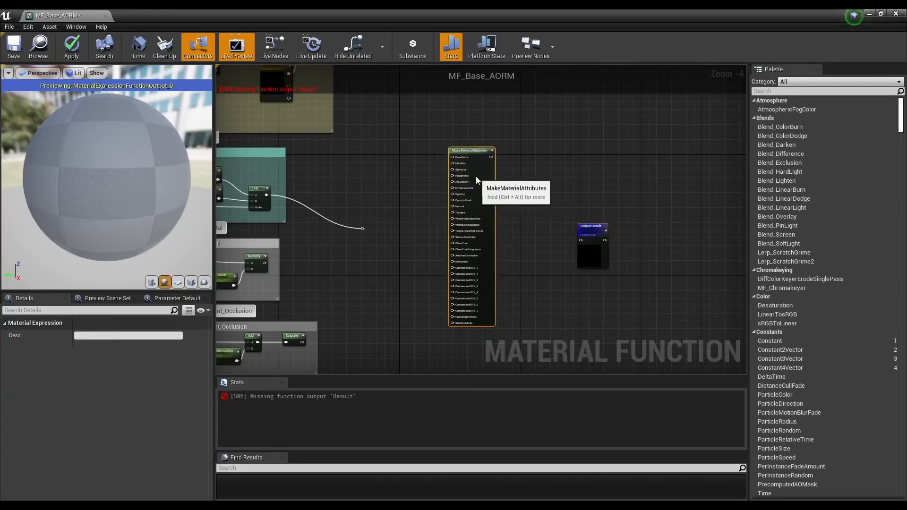
right_click_drag(542, 203, 537, 244)
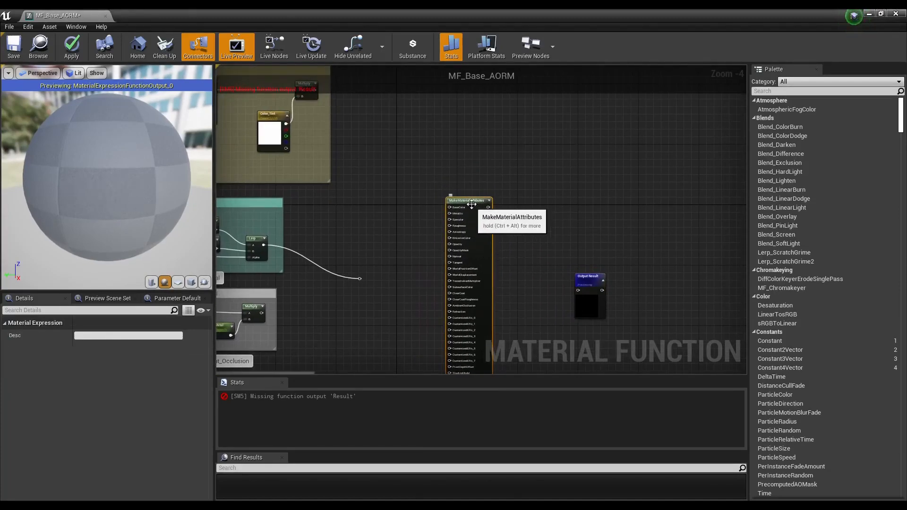
right_click_drag(392, 150, 412, 176)
scroll(510, 234, "up", 5)
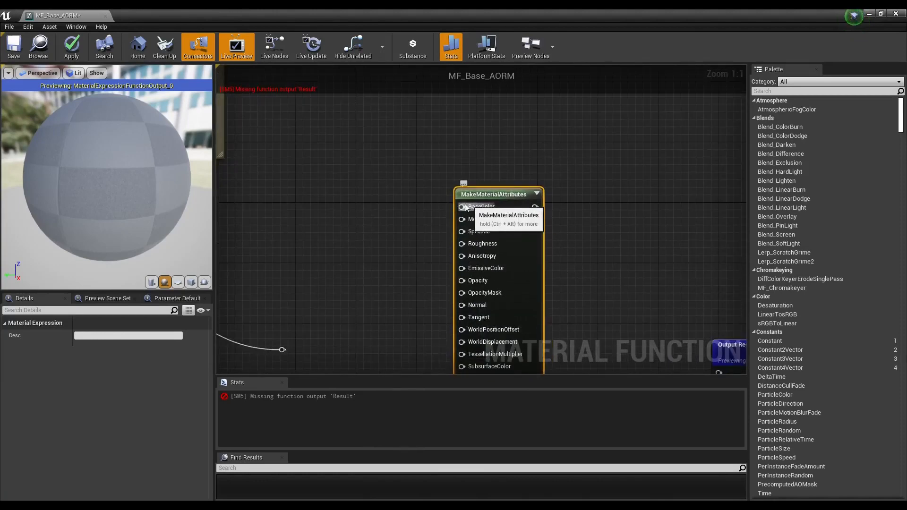
mouse_move(512, 193)
left_mouse_down()
mouse_move(512, 175)
mouse_move(512, 189)
left_mouse_up()
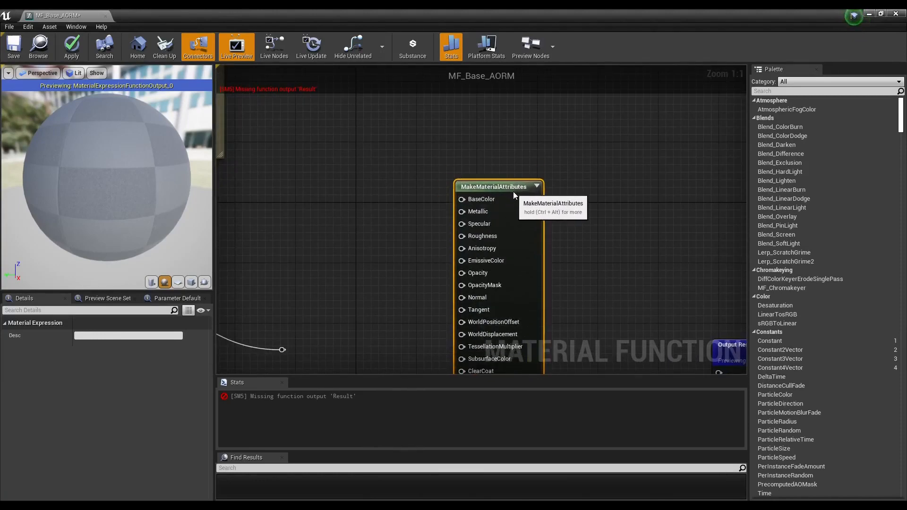
- Connect the MakeMaterialAttributes output to the Output Result input and raise the Output Result node
scroll(579, 305, "down", 3)
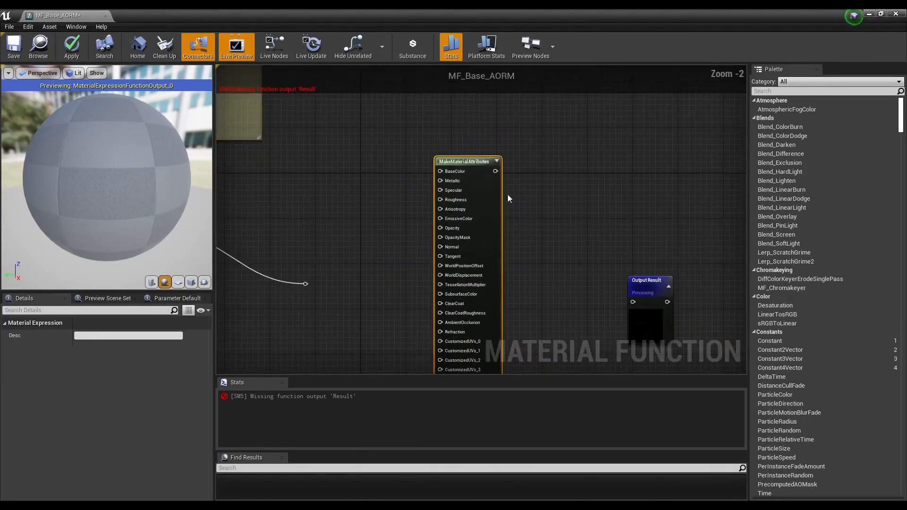
left_click_drag(495, 171, 646, 240)
right_click_drag(435, 335, 449, 334)
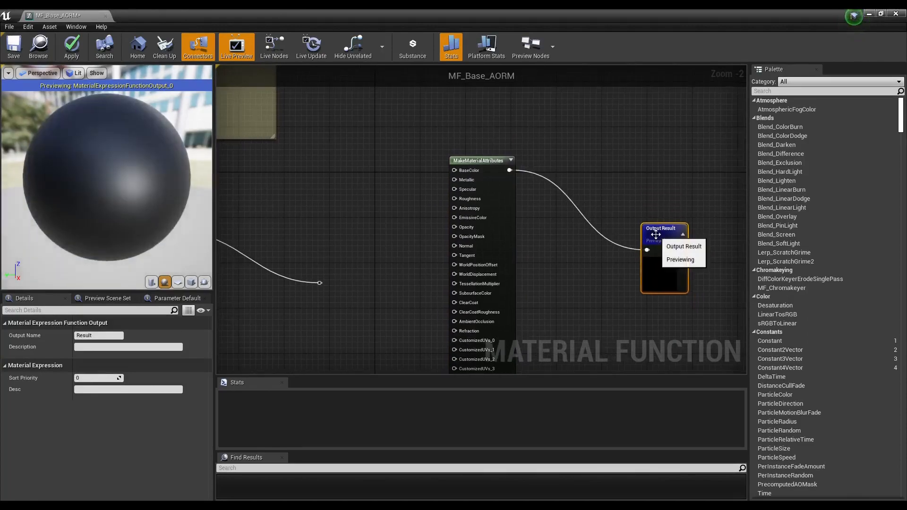
- Examine the MakeMaterialAttributes inputs from BaseColor down to ShadingModel
right_click_drag(435, 301, 411, 275)
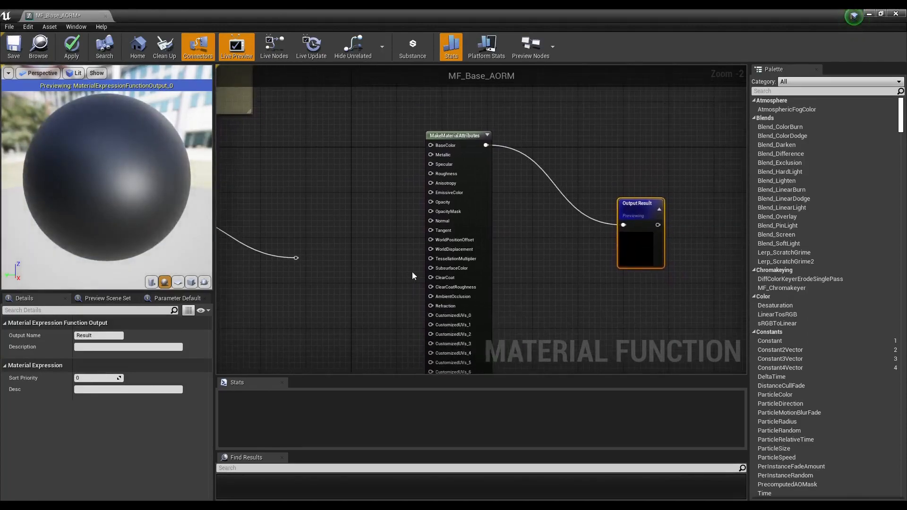
scroll(427, 267, "down", 2)
scroll(500, 235, "up", 3)
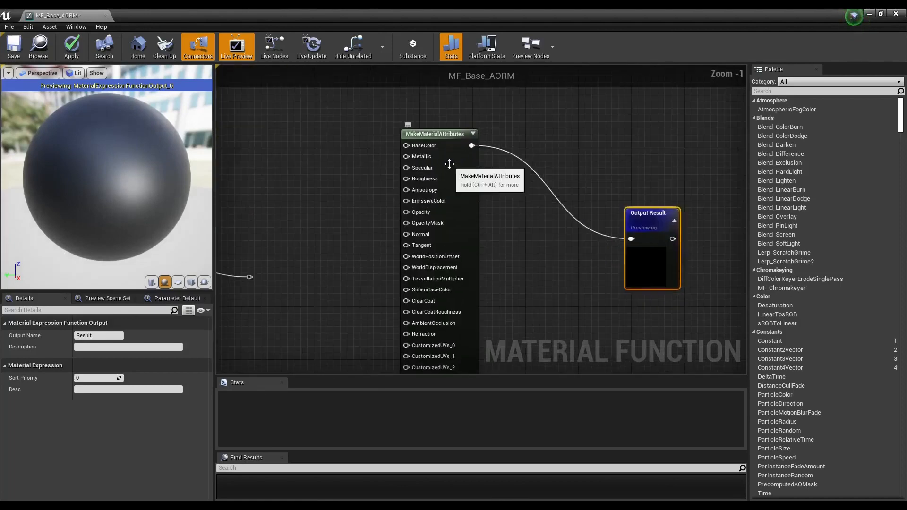
right_click_drag(435, 361, 430, 321)
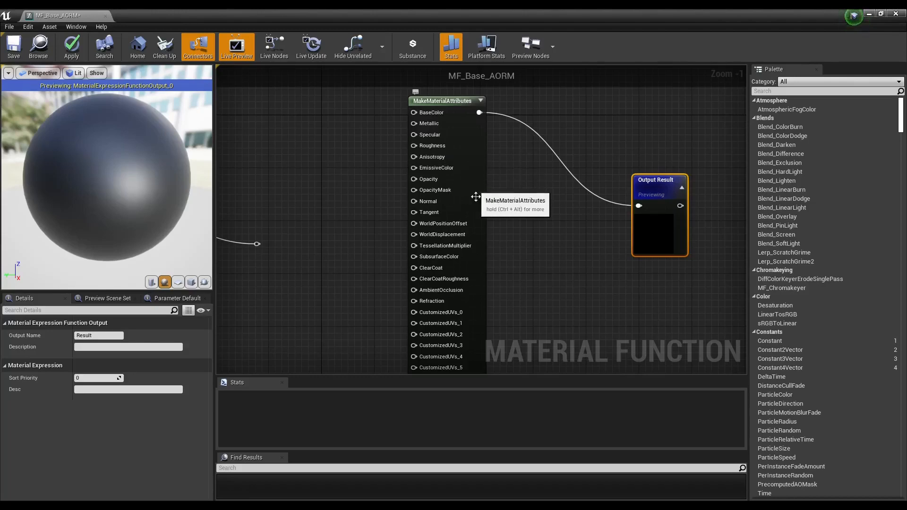
right_click_drag(533, 259, 532, 211)
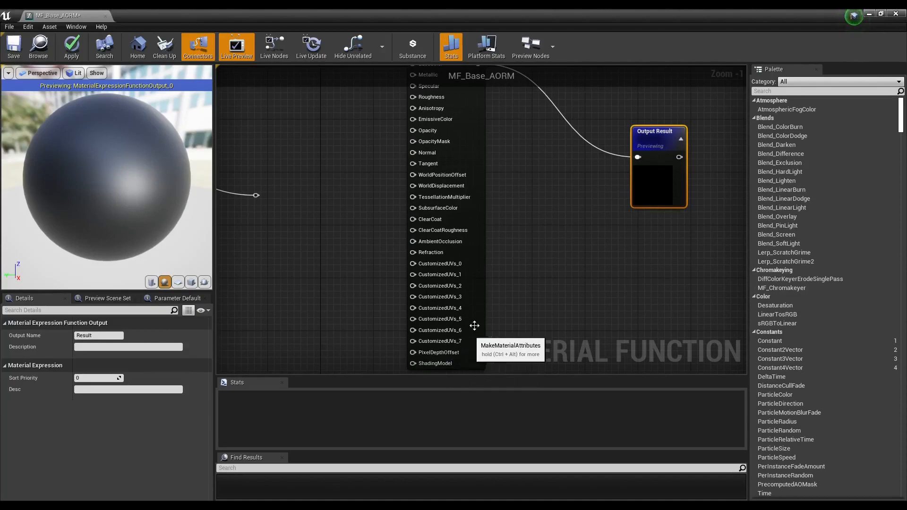
right_click_drag(515, 220, 528, 250)
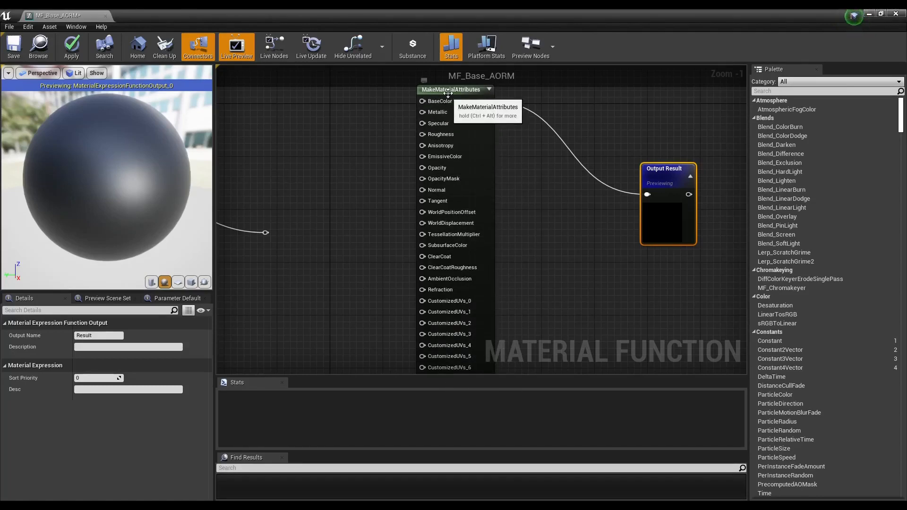
right_click_drag(500, 209, 496, 243)
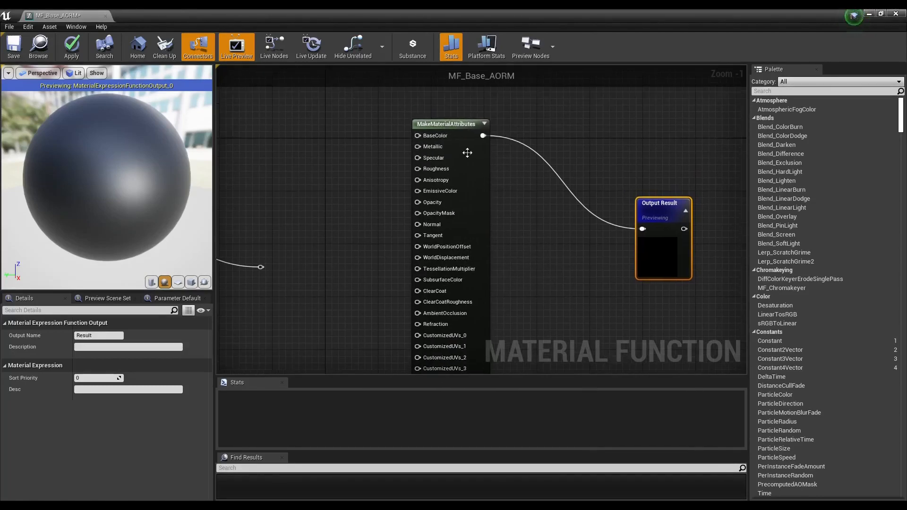
- Move the MakeMaterialAttributes node down until its output lines up straight with the Output Result input
left_click_drag(468, 153, 469, 203)
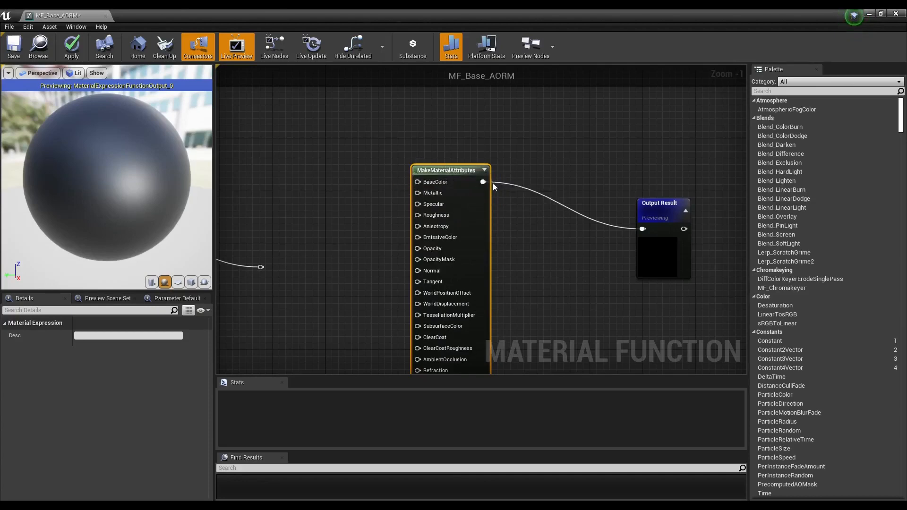
left_click_drag(482, 182, 520, 160)
left_click(510, 170)
scroll(502, 183, "down", 4)
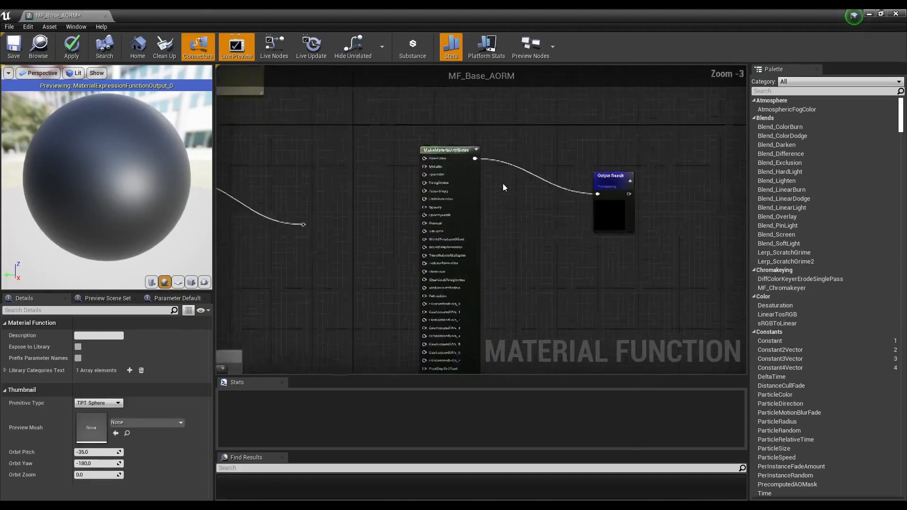
right_click_drag(520, 191, 517, 238)
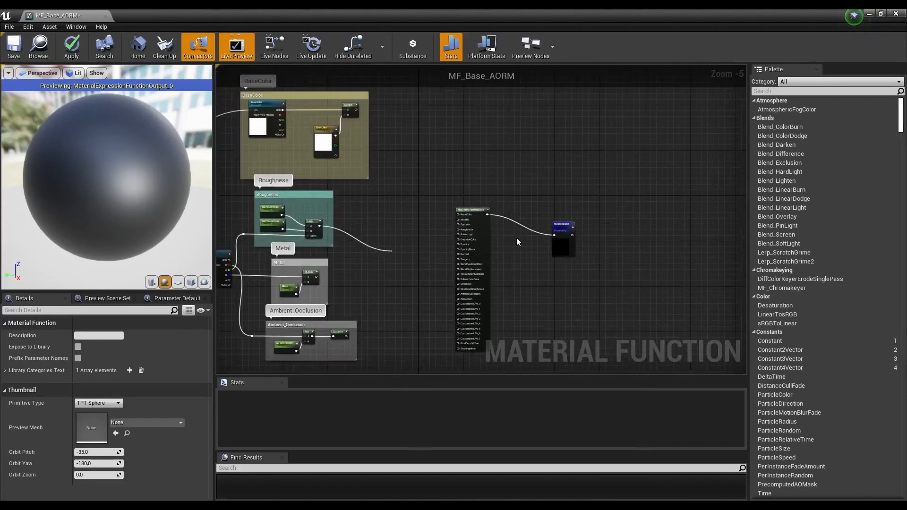
right_click_drag(463, 180, 513, 169)
left_click(540, 226)
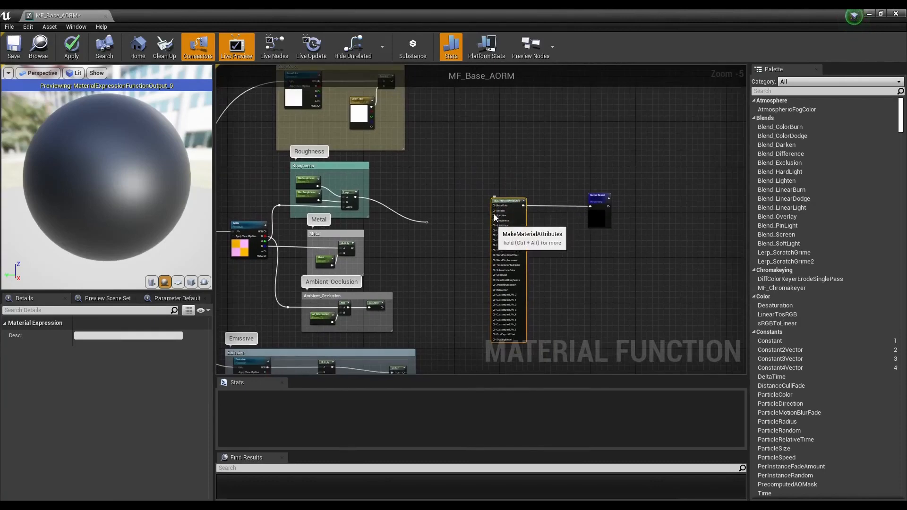
- Connect the Multiply output of the BaseColor group to the BaseColor input of MakeMaterialAttributes
right_click_drag(508, 129, 481, 138)
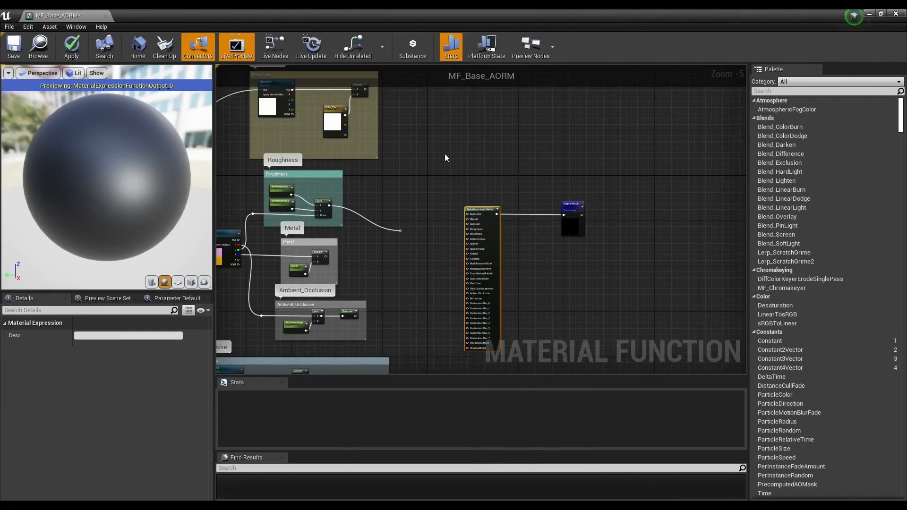
right_click_drag(445, 158, 462, 182)
scroll(410, 125, "up", 2)
right_click_drag(413, 119, 478, 124)
left_click_drag(427, 109, 614, 337)
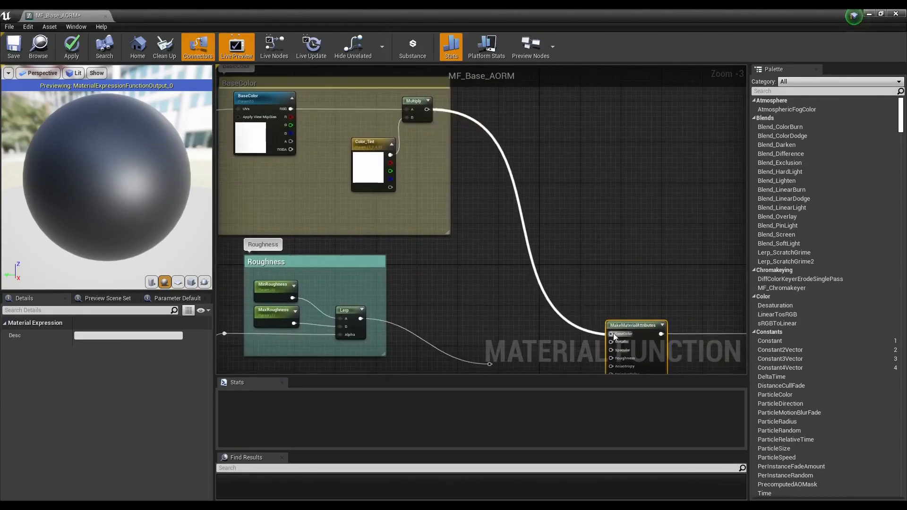
- Connect the Roughness reroute node to the Roughness input and the Metal group's Multiply output to Metallic
right_click_drag(614, 336, 601, 215)
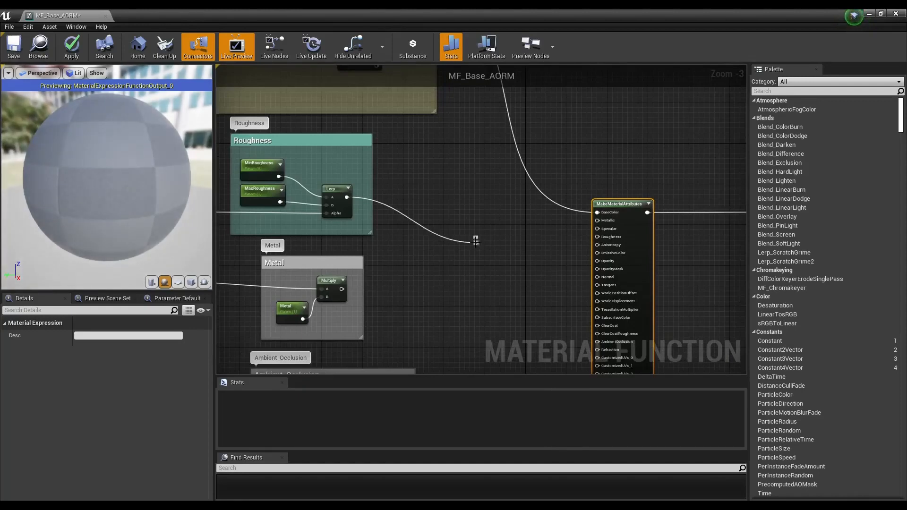
left_click_drag(476, 242, 597, 237)
right_click_drag(566, 246, 584, 185)
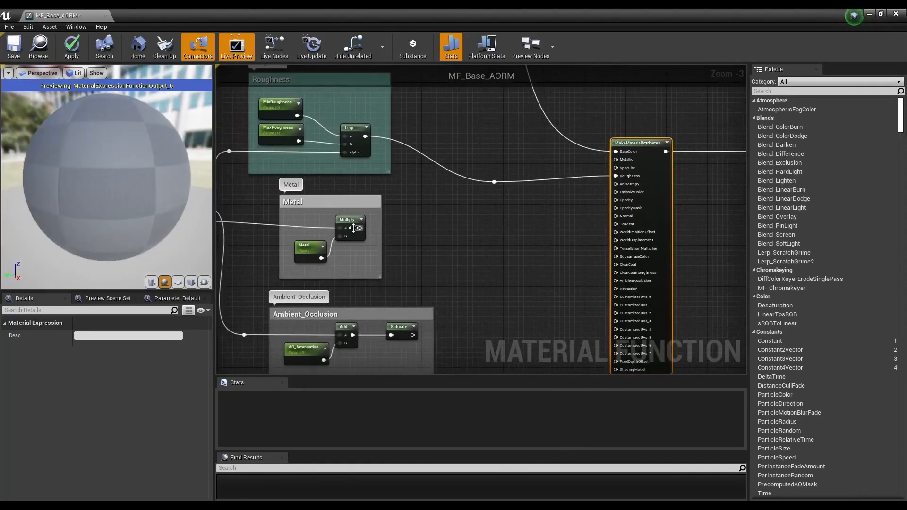
left_click_drag(354, 228, 616, 160)
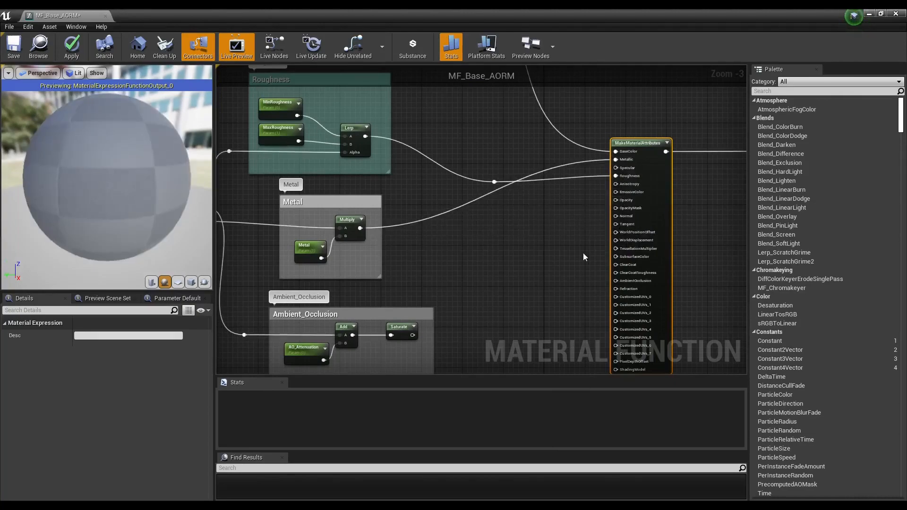
- Connect the Saturate output to AmbientOcclusion and, with MakeMaterialAttributes moved down, the Emissive group's Switch output to EmissiveColor
right_click_drag(584, 256, 520, 149)
left_click_drag(350, 228, 563, 175)
right_click_drag(564, 175, 502, 215)
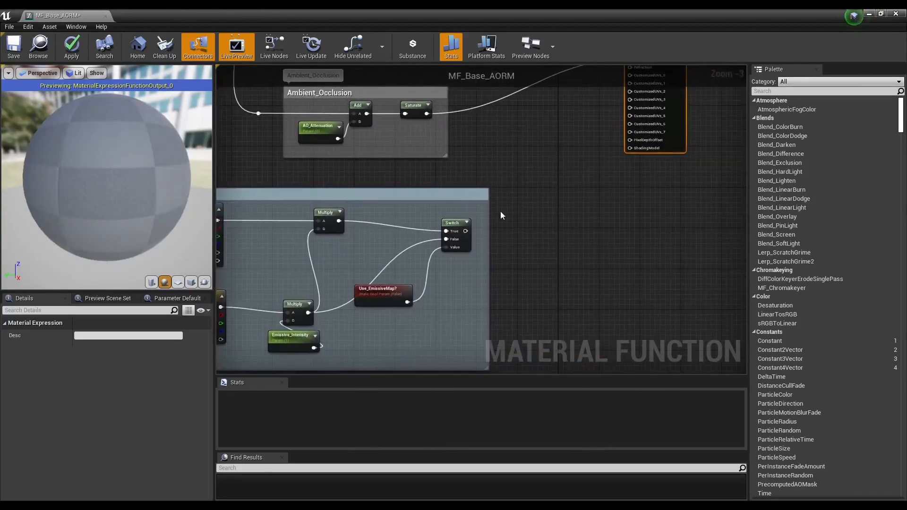
left_click_drag(670, 132, 619, 331)
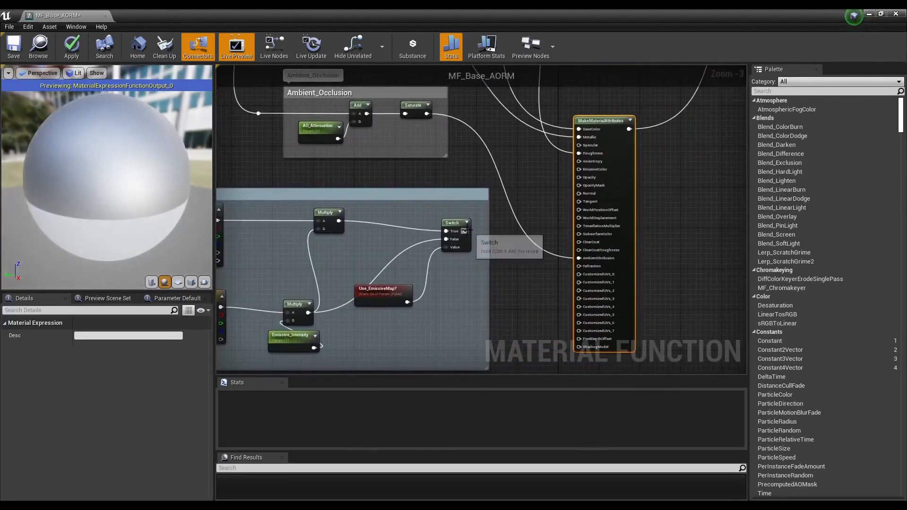
left_click_drag(465, 230, 586, 172)
- Move MakeMaterialAttributes down beside the Normal group and connect the FlattenNormal result to its Normal input
right_click_drag(568, 241, 571, 111)
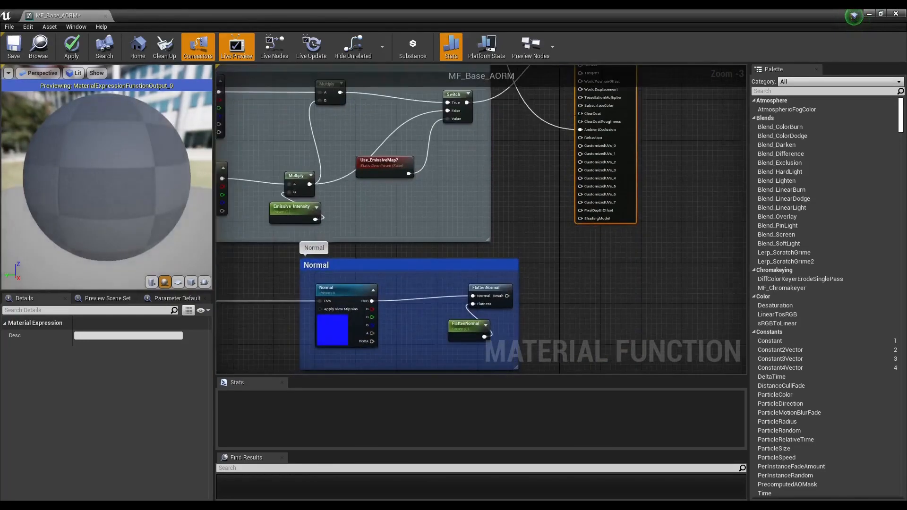
scroll(586, 116, "down", 1)
left_click_drag(608, 127, 615, 243)
scroll(545, 275, "up", 3)
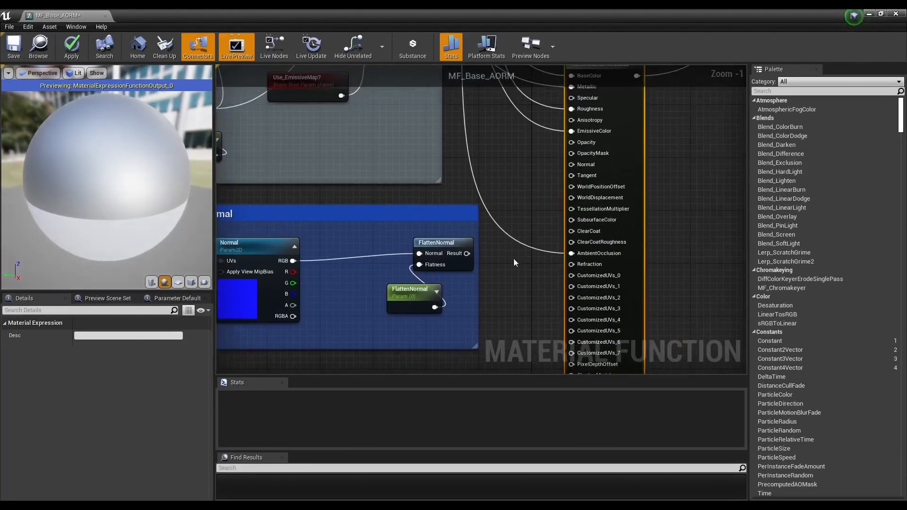
left_click_drag(467, 253, 585, 164)
- Move the MakeMaterialAttributes node back up beside the Output Result node
scroll(588, 162, "down", 7)
right_click_drag(588, 161, 582, 232)
left_click_drag(545, 244, 565, 143)
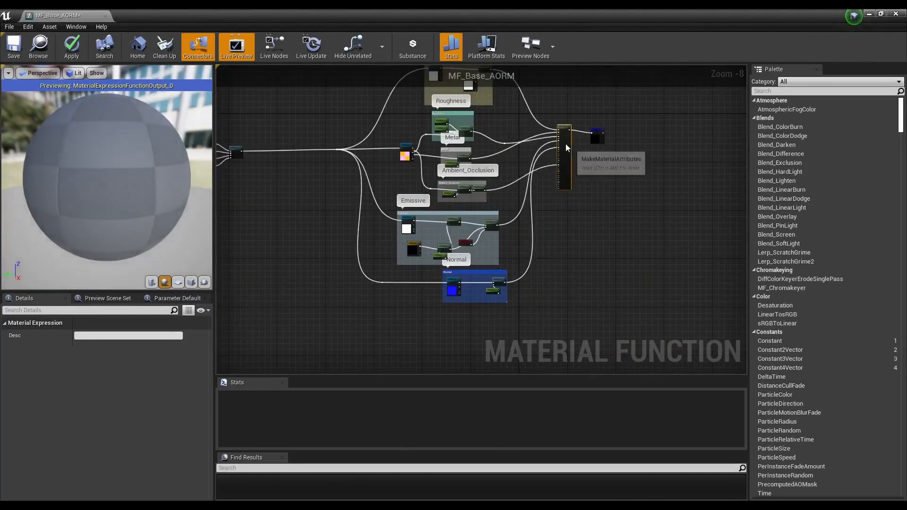
- Align the Output Result node with the MakeMaterialAttributes output and shift it slightly farther away
scroll(581, 194, "up", 4)
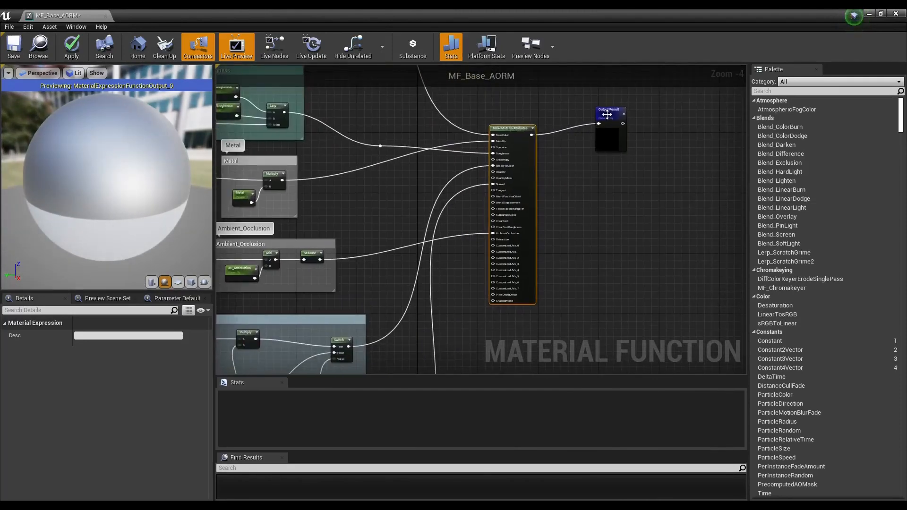
left_click_drag(606, 115, 606, 126)
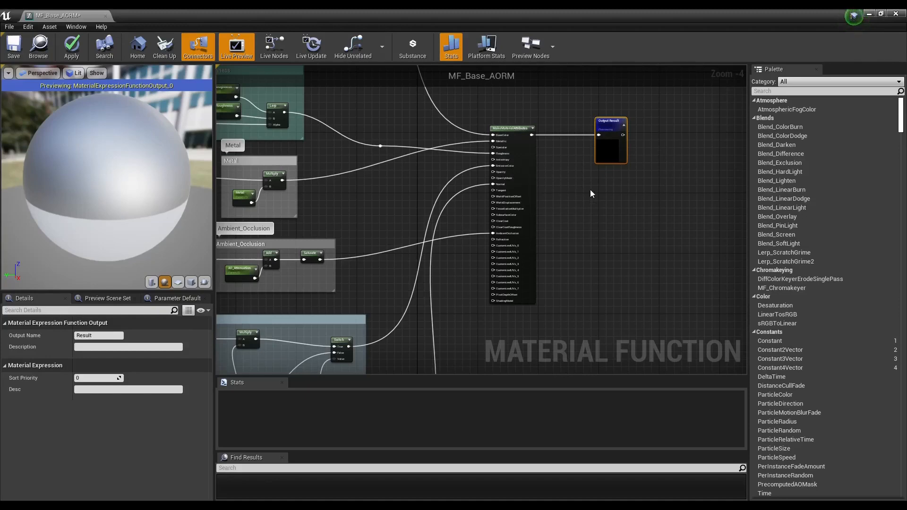
left_click_drag(607, 144, 619, 142)
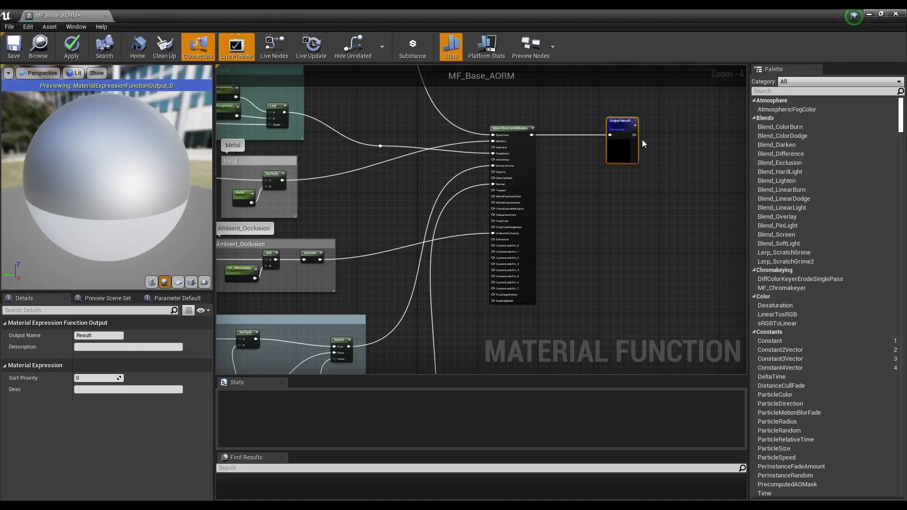
- Rename the material function's output node to MA
left_click(94, 335)
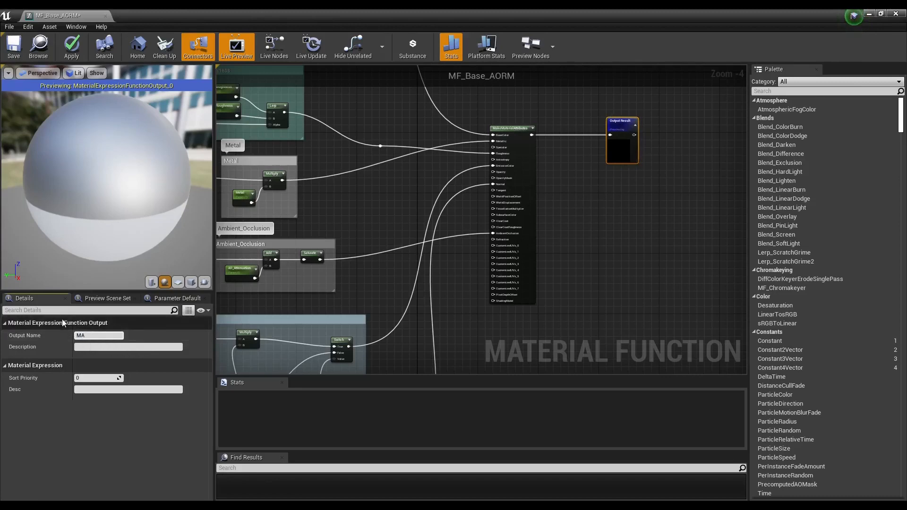
key("Return")
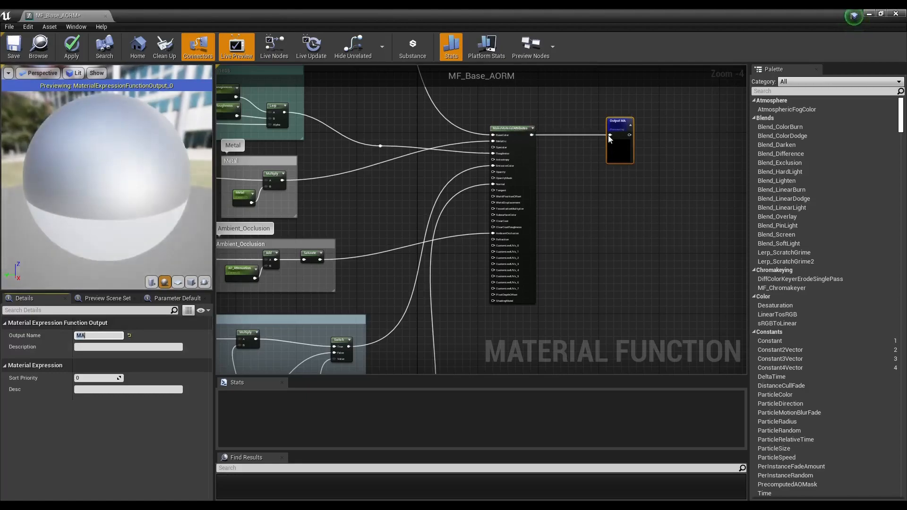
scroll(570, 167, "up", 2)
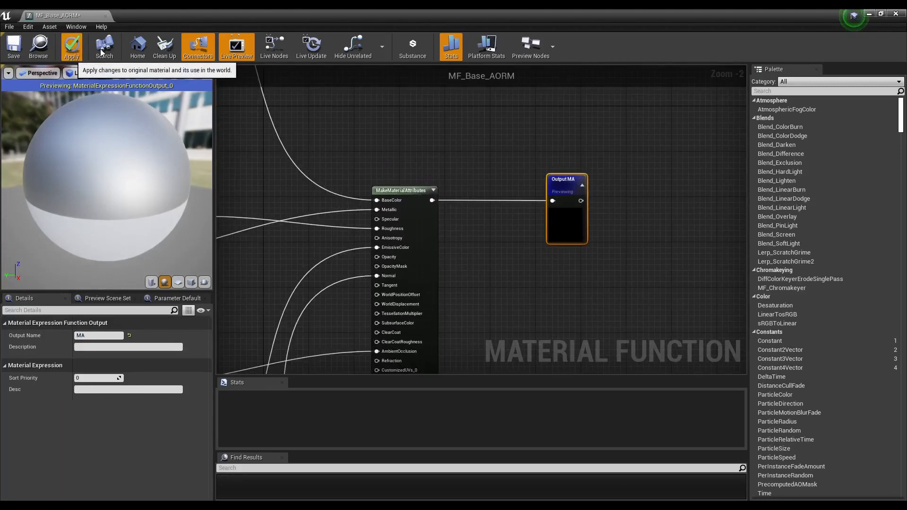
- Apply and save the changes to MF_Base_AORM and close its editor
left_click(72, 46)
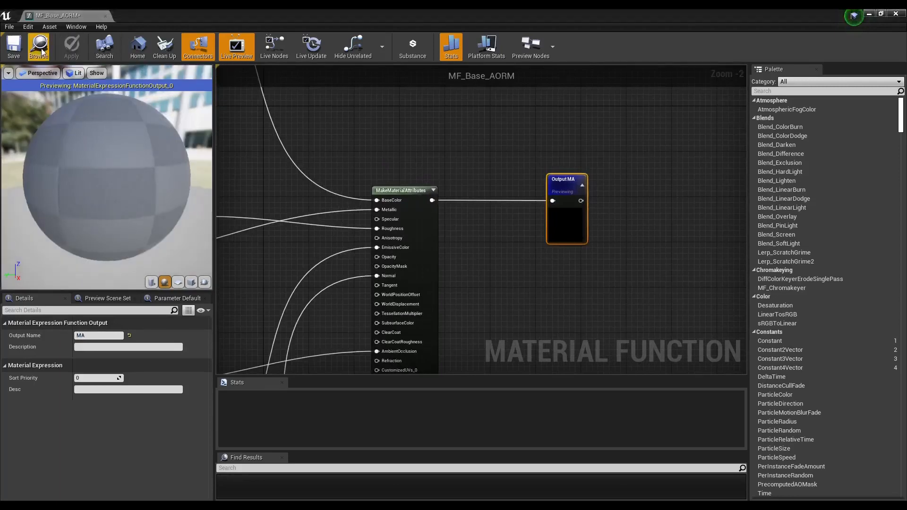
left_click(16, 52)
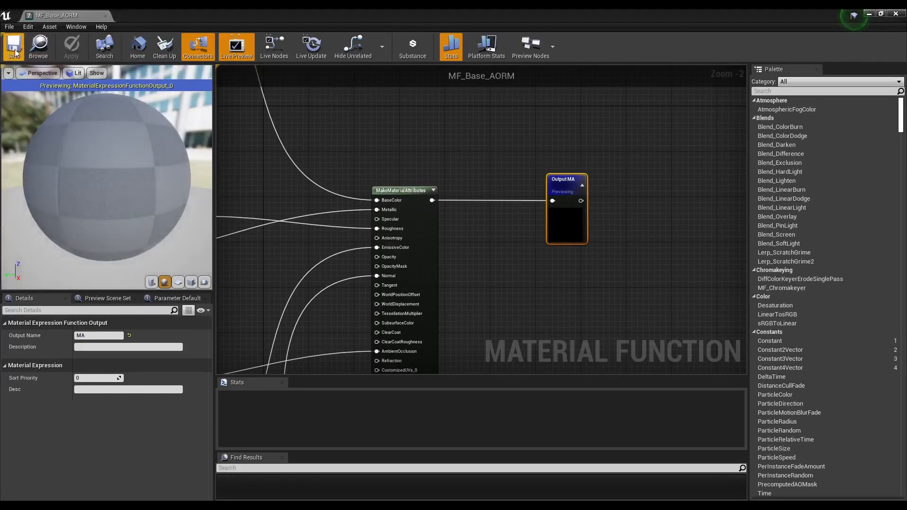
left_click(895, 16)
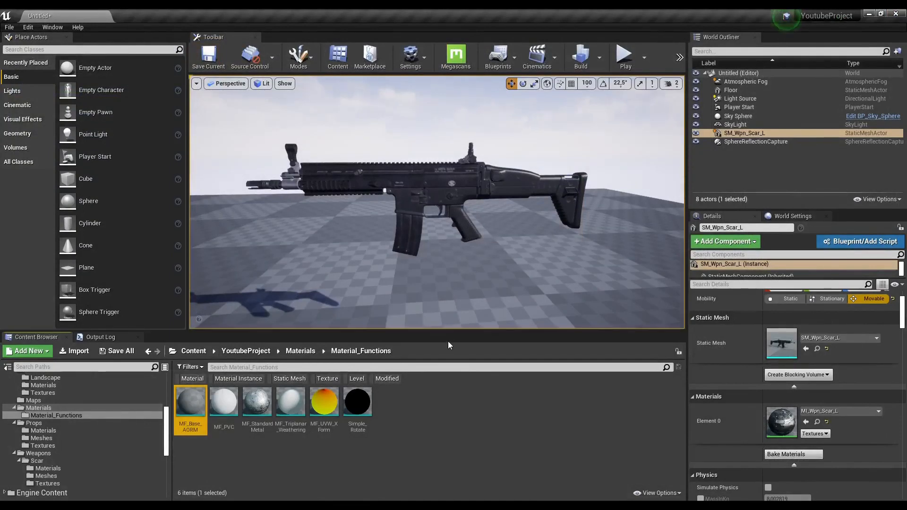
- Show the contents of YoutubeProject's main Materials folder in the Content Browser
scroll(434, 318, "up", 5)
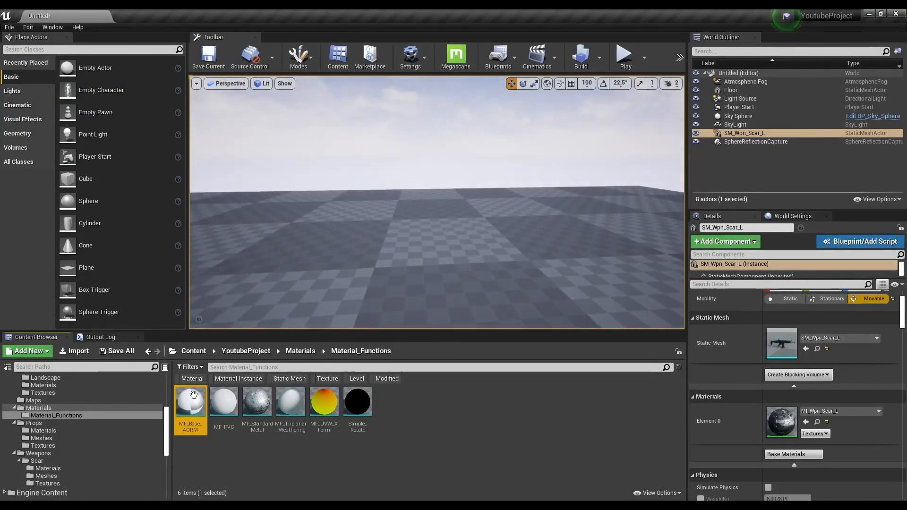
left_click(167, 433)
left_click_drag(167, 433, 166, 428)
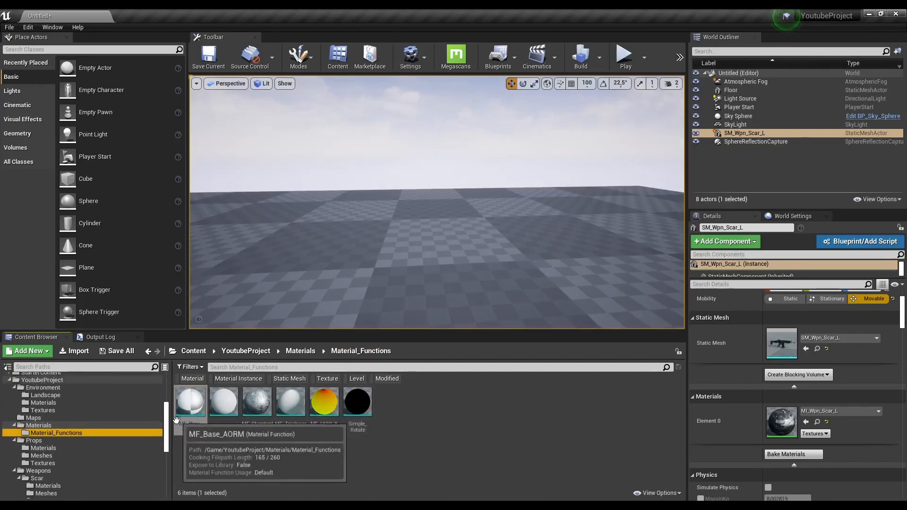
scroll(167, 429, "down", 3)
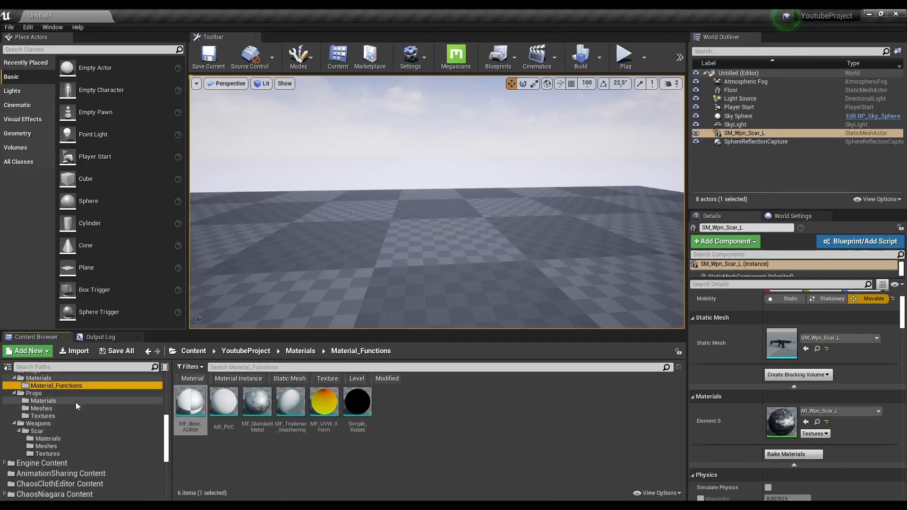
scroll(76, 404, "up", 3)
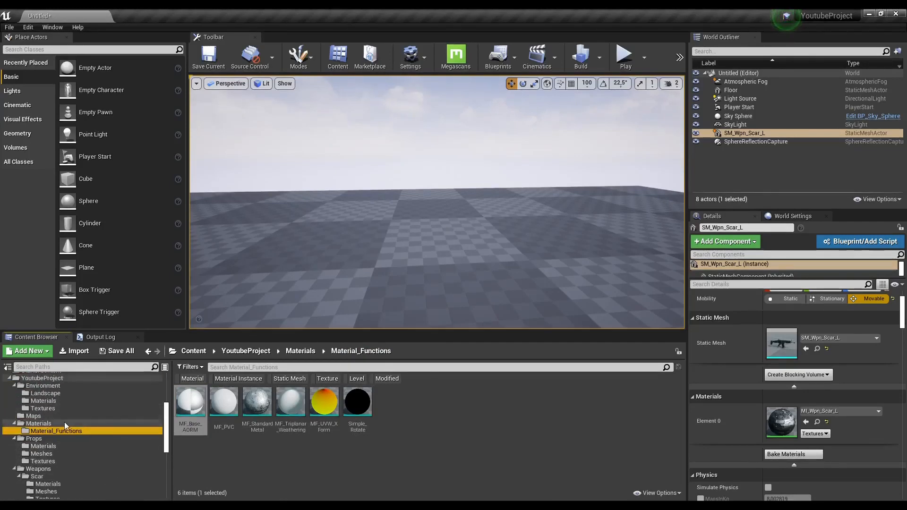
left_click(64, 423)
- Duplicate the M_StandardB_AORM material and name the copy M_StandardC_AORM
left_click(313, 425)
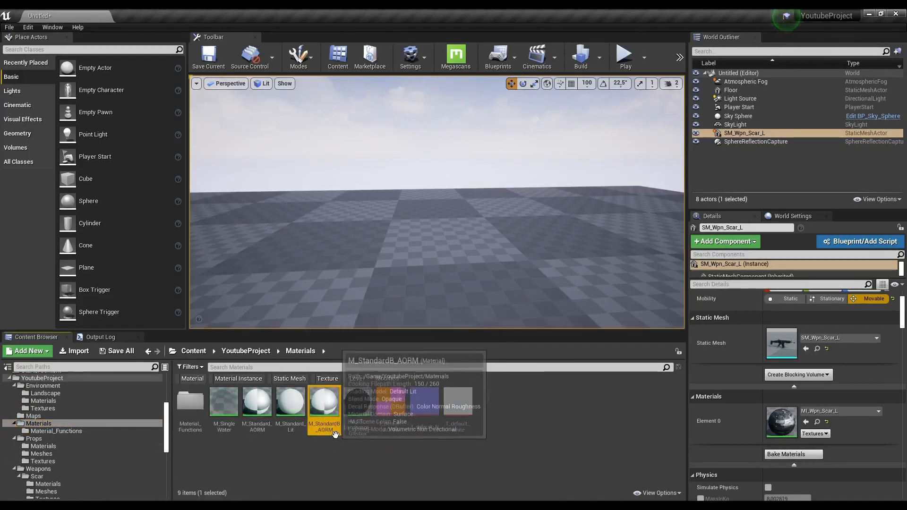
right_click(335, 397)
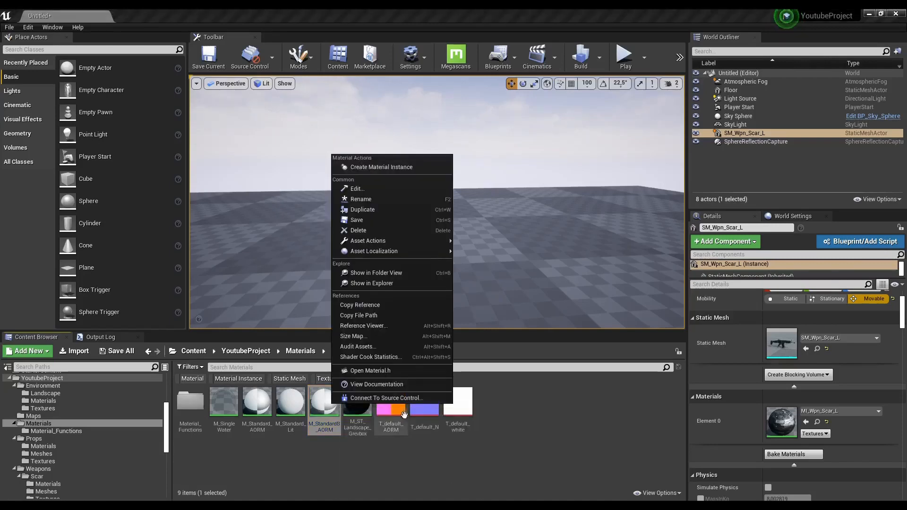
left_click(423, 212)
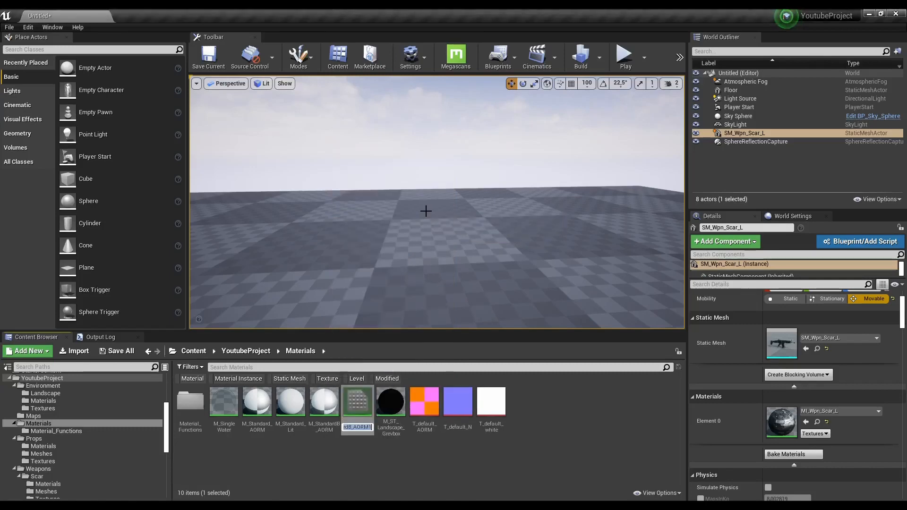
key("BackSpace")
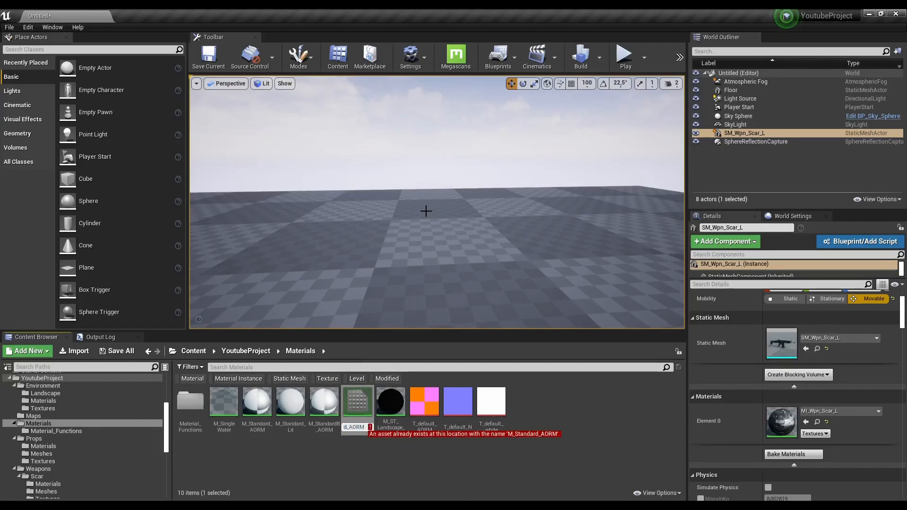
key("BackSpace")
type("C")
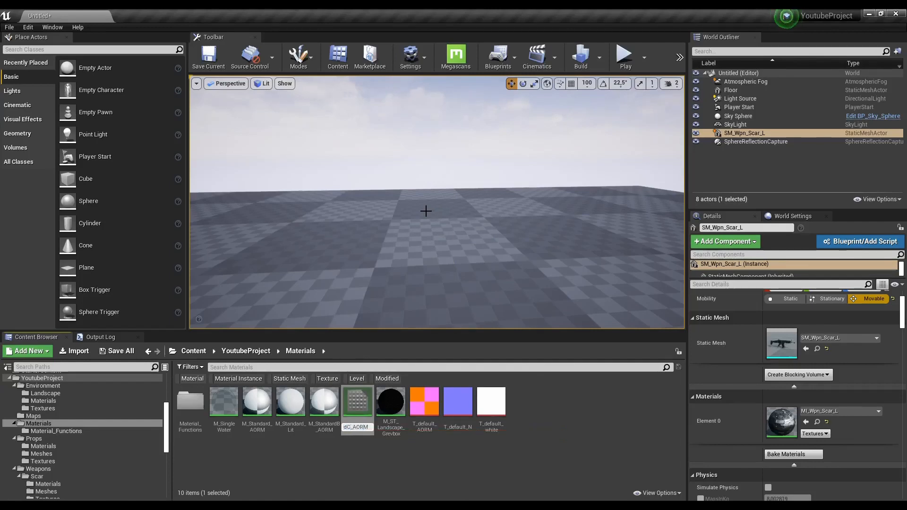
key("Home")
key("Right")
key("BackSpace")
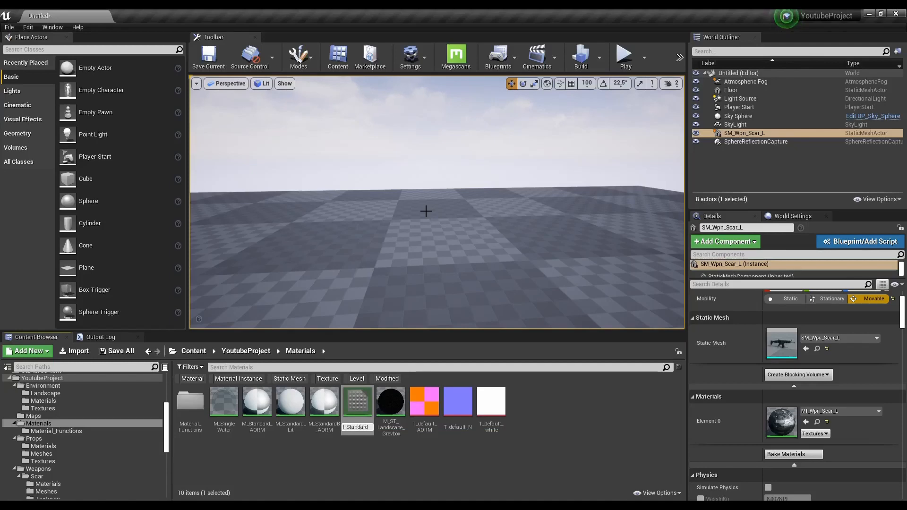
key("End")
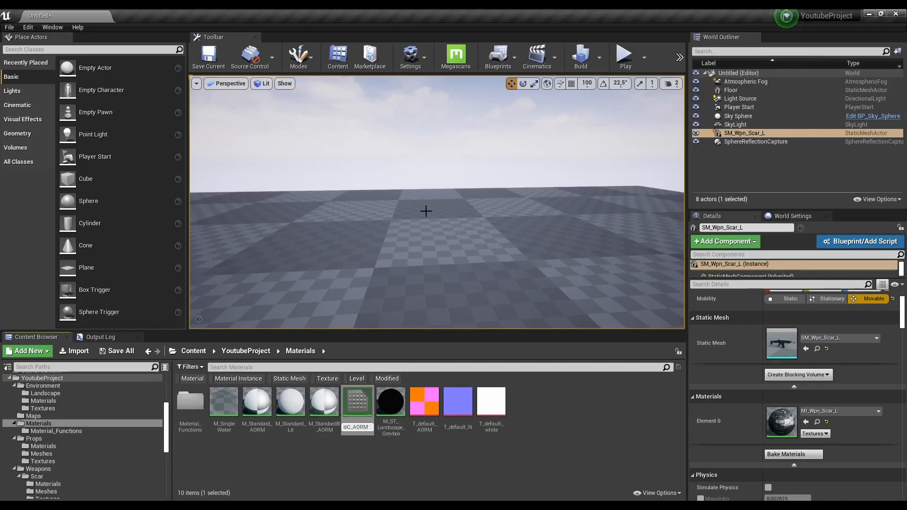
key("Return")
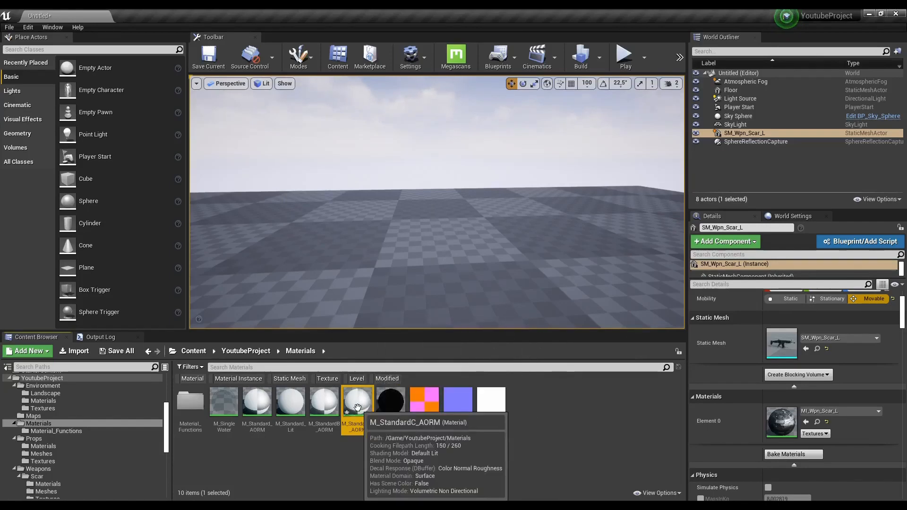
- Open M_StandardC_AORM and delete its whole node network, leaving only the material result node
double_click(358, 406)
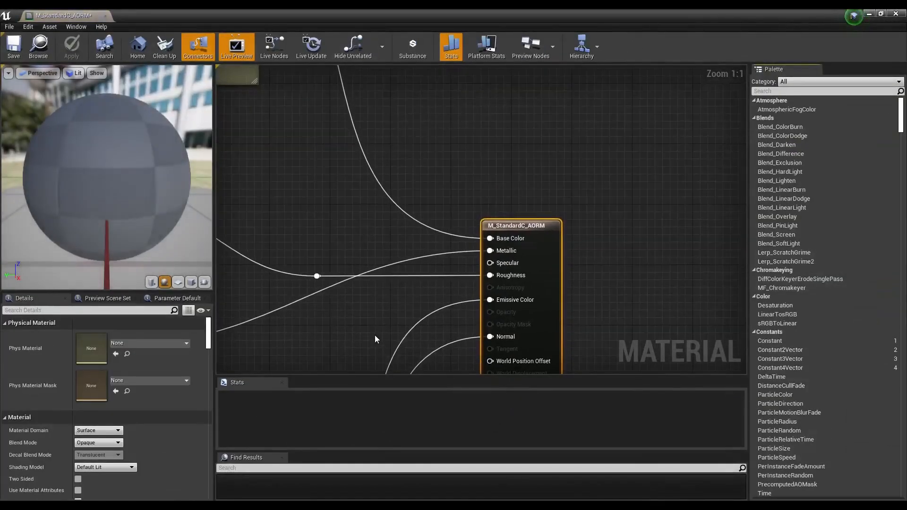
right_click_drag(350, 324, 494, 279)
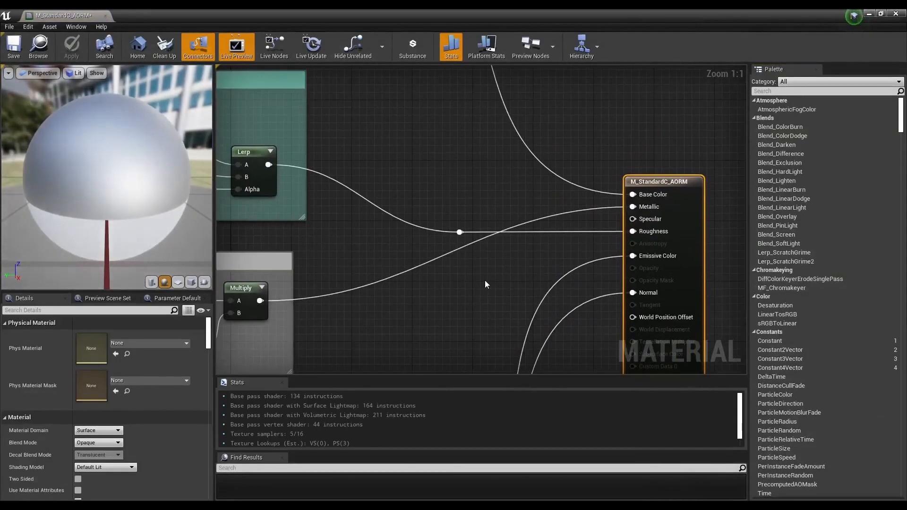
scroll(484, 279, "down", 6)
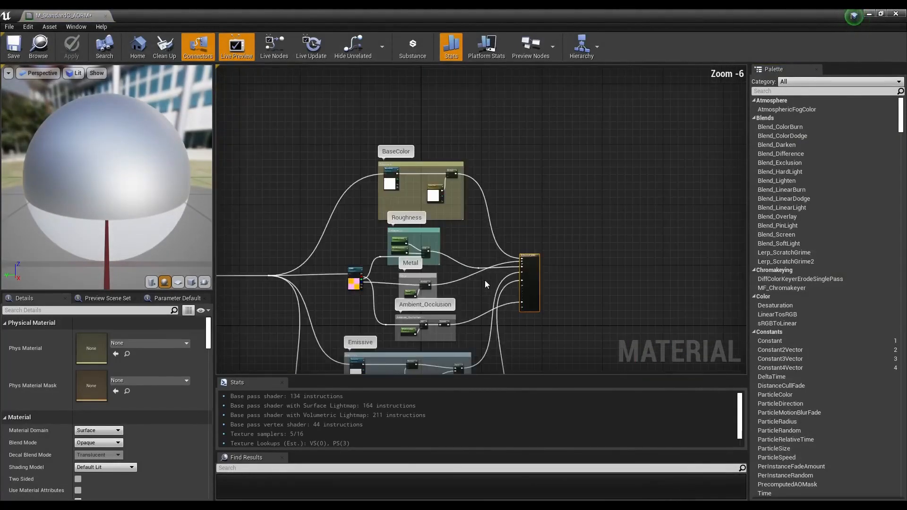
scroll(478, 290, "down", 3)
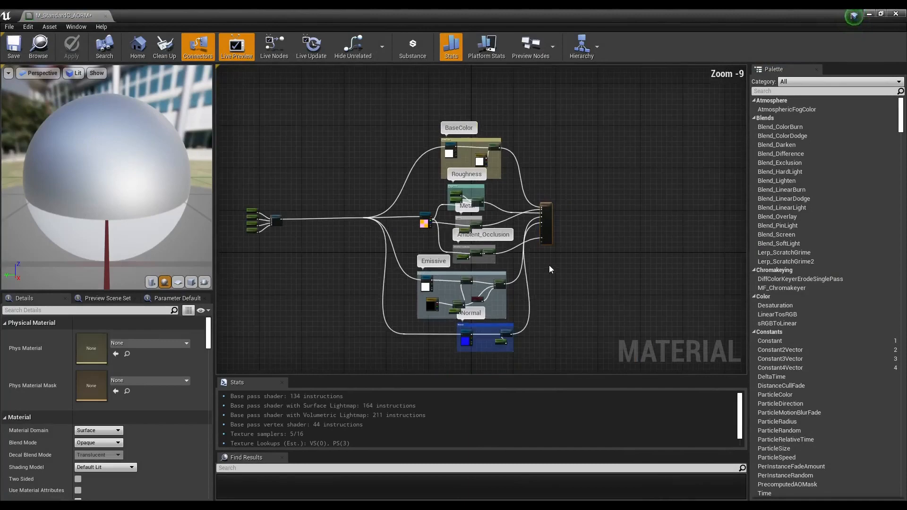
left_click_drag(250, 87, 574, 354)
key("Delete")
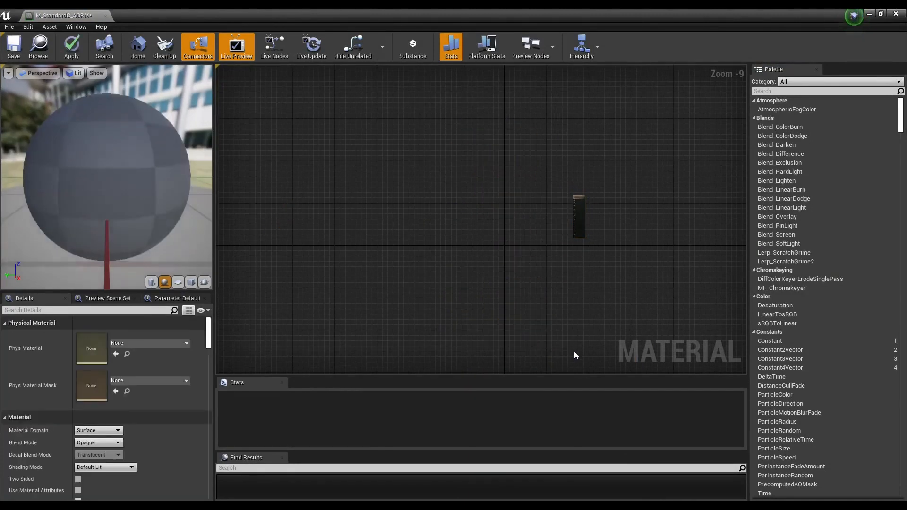
- Add the MF_Base_AORM function from the Material_Functions folder to the M_StandardC_AORM graph, restoring the editor to full size once it is placed
scroll(590, 198, "up", 8)
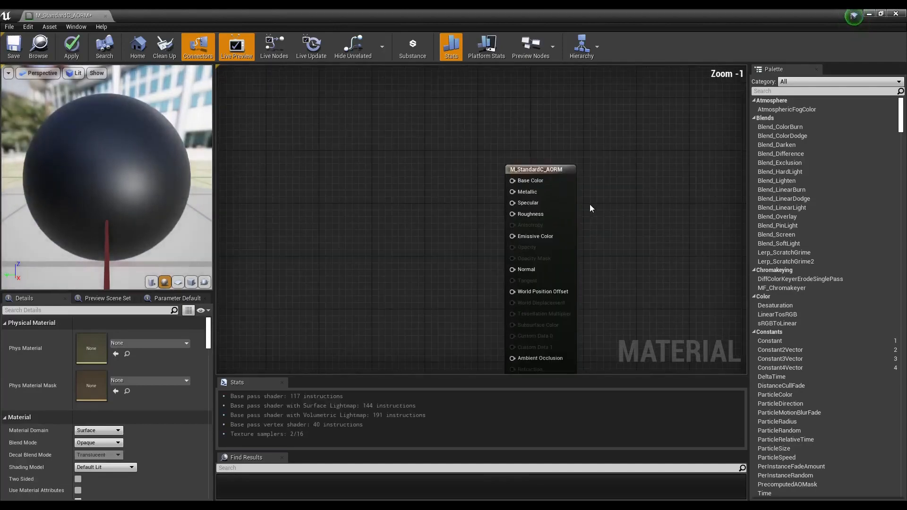
right_click_drag(606, 209, 616, 192)
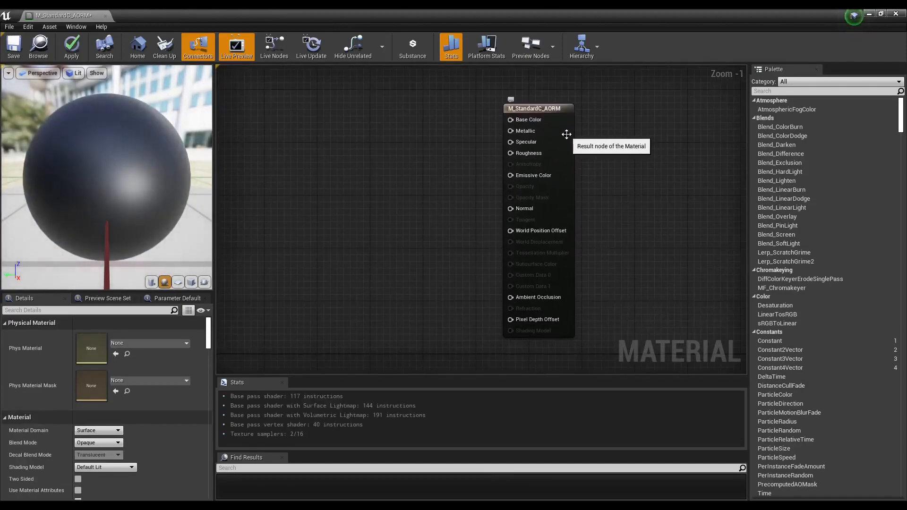
left_click(567, 134)
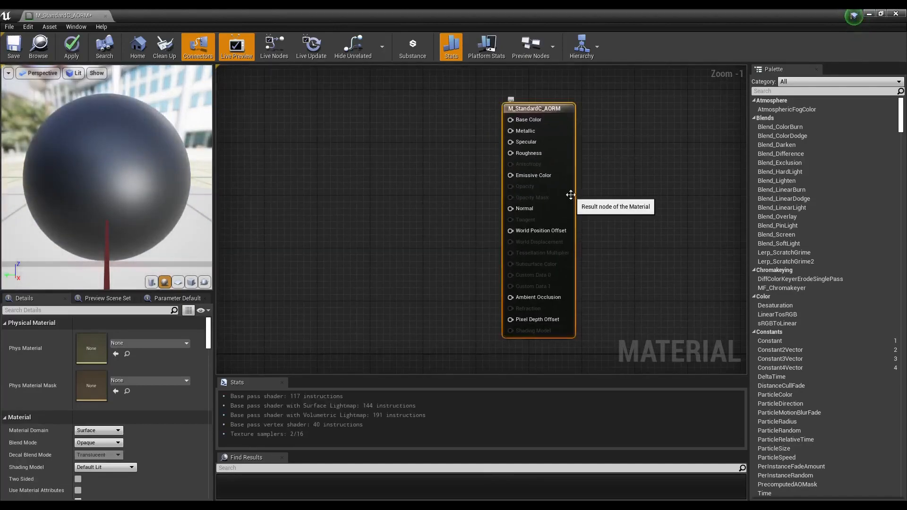
mouse_move(678, 21)
left_mouse_down()
mouse_move(758, 30)
mouse_move(685, 15)
left_mouse_up()
left_click(56, 431)
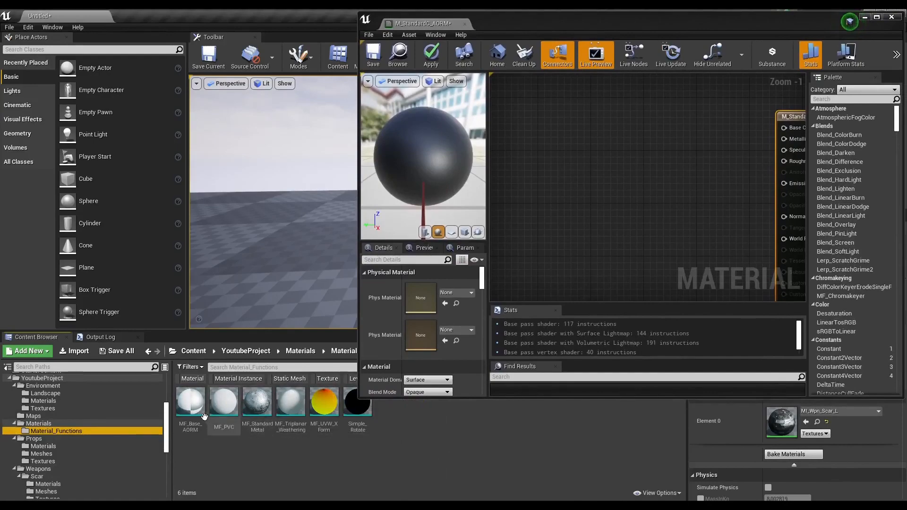
left_click_drag(191, 405, 543, 158)
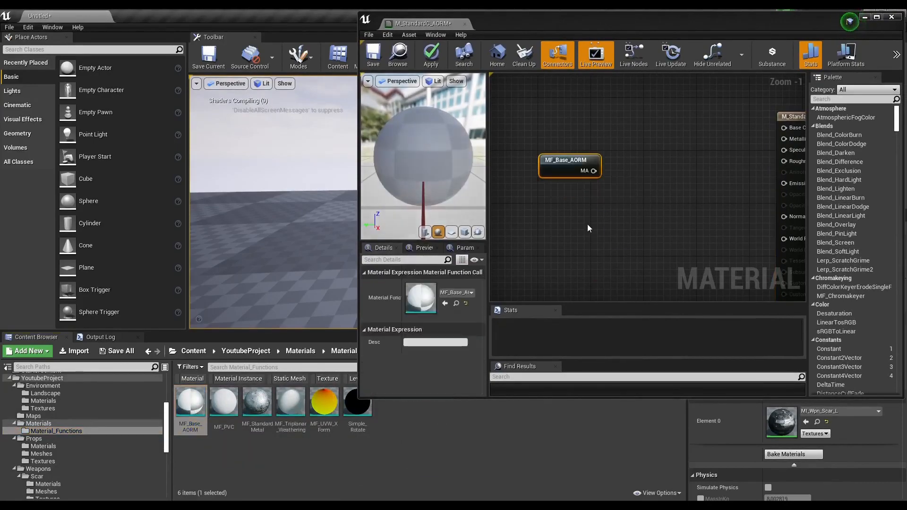
double_click(727, 27)
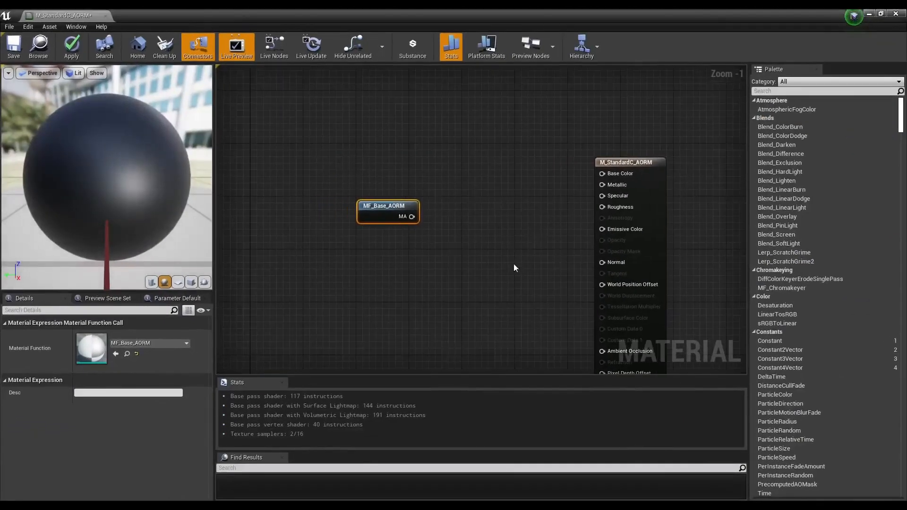
- Level the MF_Base_AORM node with the material result node and try pulling a connection from its MA output
left_click_drag(389, 208, 501, 178)
left_click(448, 172)
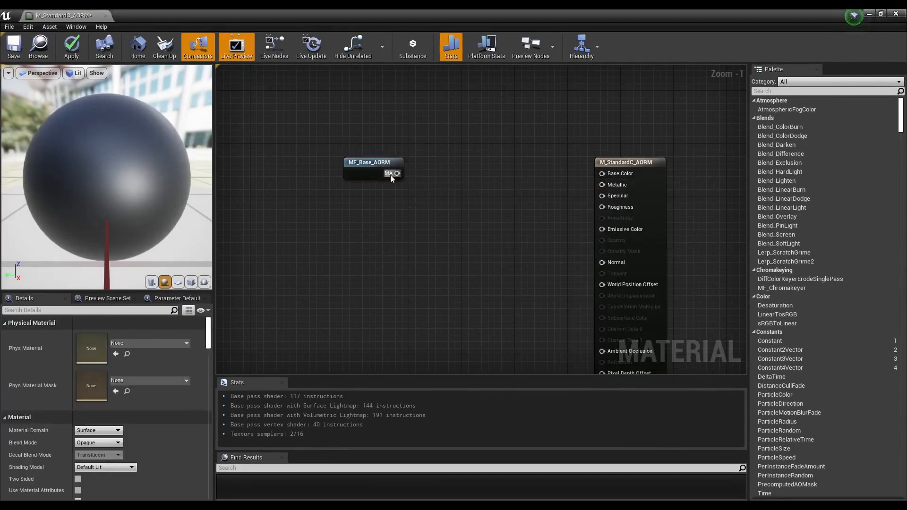
left_click_drag(398, 174, 574, 123)
left_click(490, 207)
right_click_drag(545, 204, 523, 211)
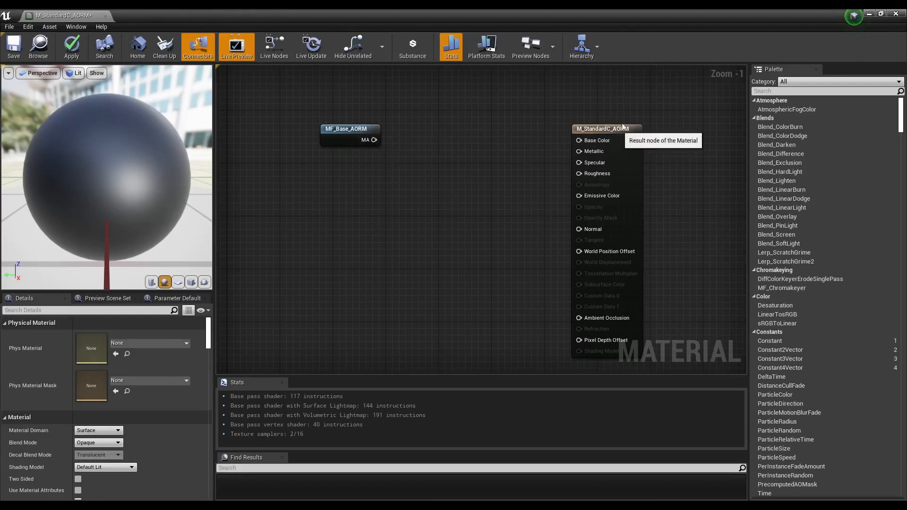
- Move the M_StandardC_AORM result node up and closer to MF_Base_AORM, and bring its Use Material Attributes setting into view
left_click_drag(622, 130, 629, 110)
right_click_drag(545, 259, 460, 260)
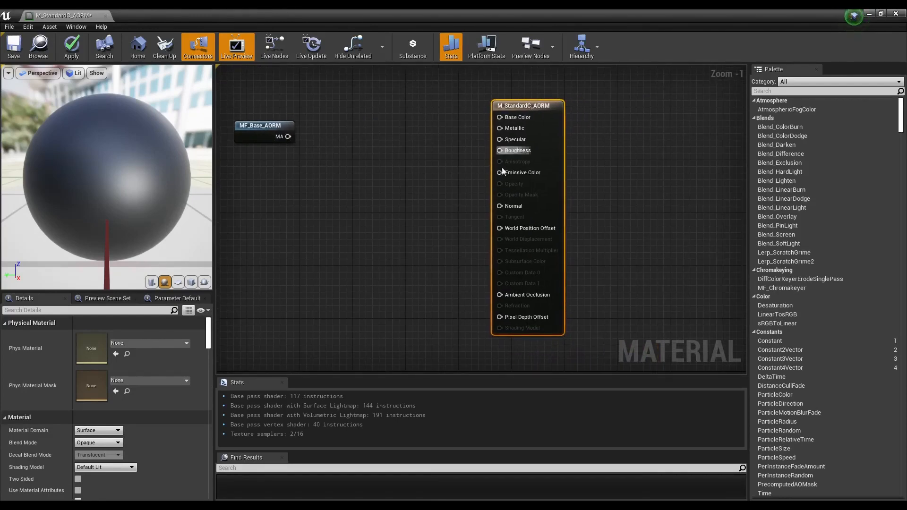
scroll(209, 336, "down", 4)
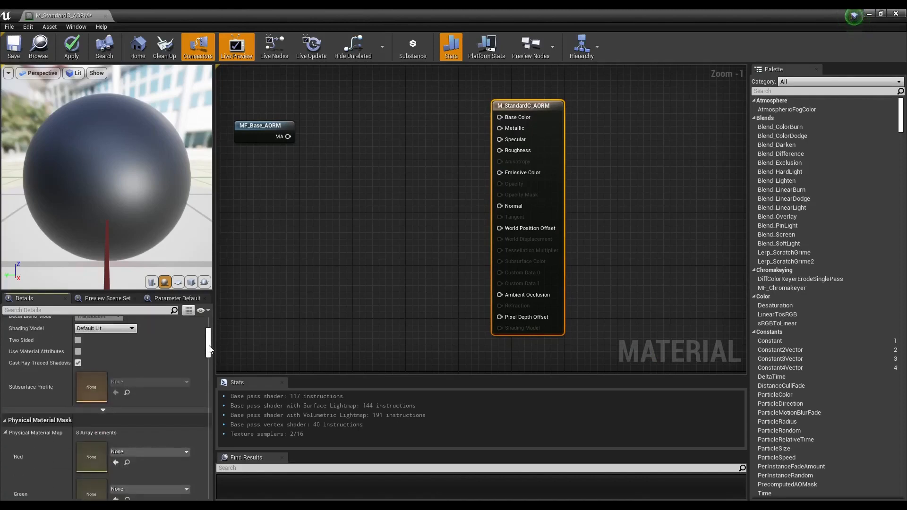
right_click_drag(364, 276, 372, 292)
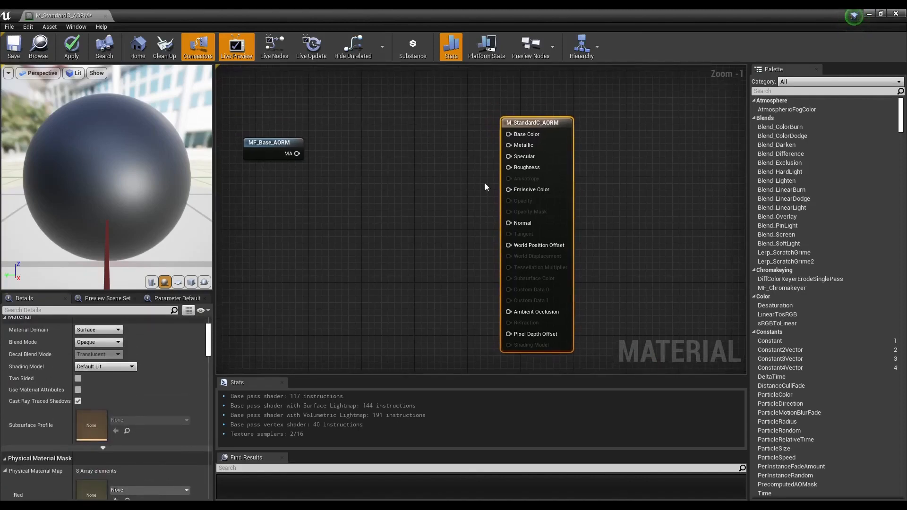
left_click_drag(551, 125, 512, 113)
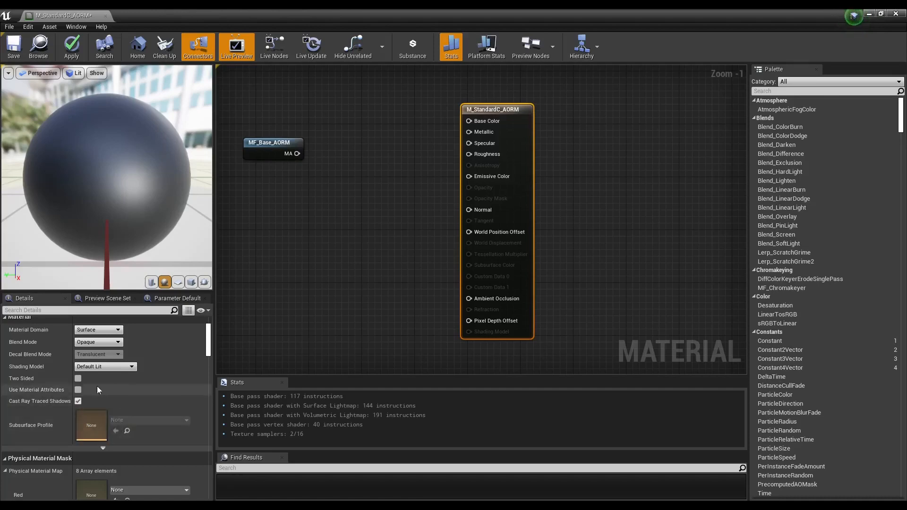
- Enable Use Material Attributes for M_StandardC_AORM and move its result node level with the MF_Base_AORM node
left_click(383, 290)
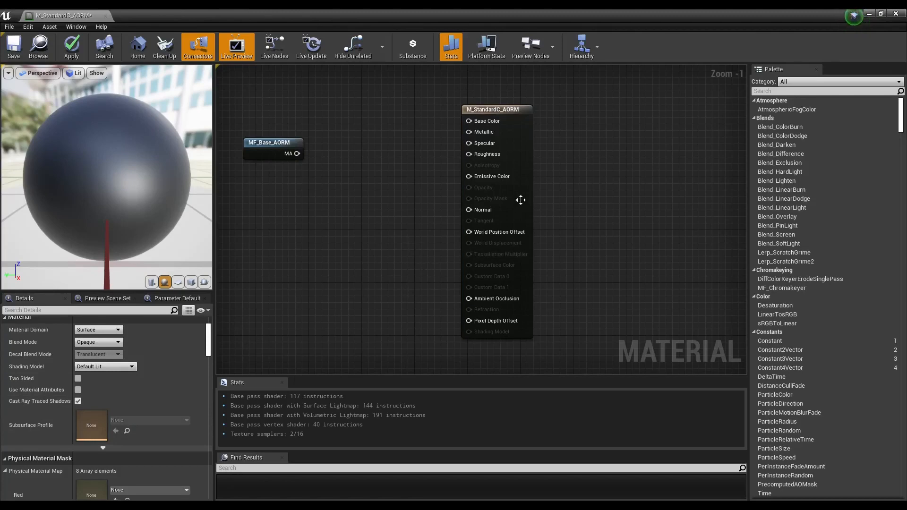
left_click(520, 199)
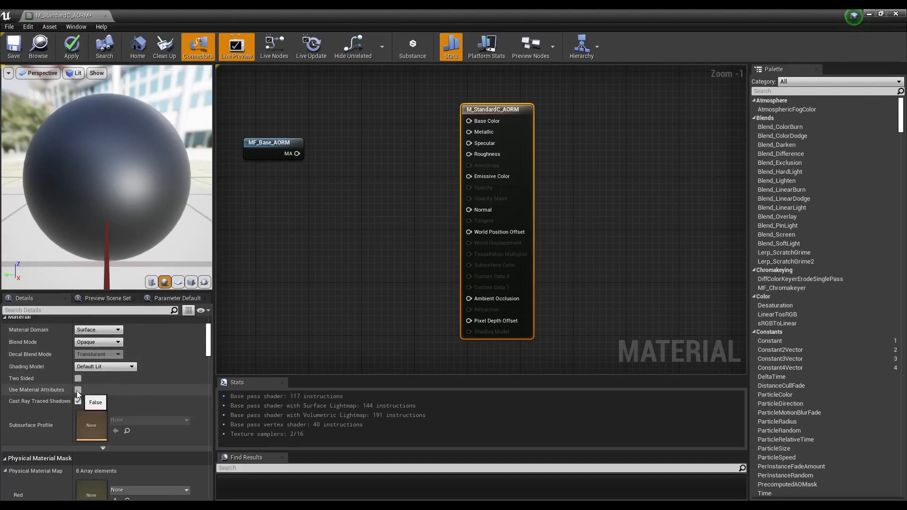
left_click(77, 390)
left_click_drag(485, 112, 469, 144)
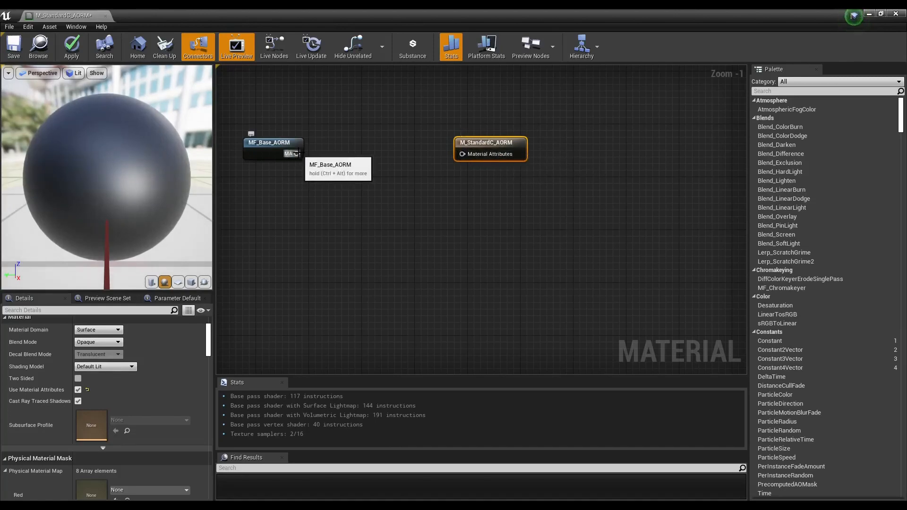
- Connect the MA output of MF_Base_AORM to the Material Attributes input, and apply and save the material
left_click_drag(297, 153, 462, 157)
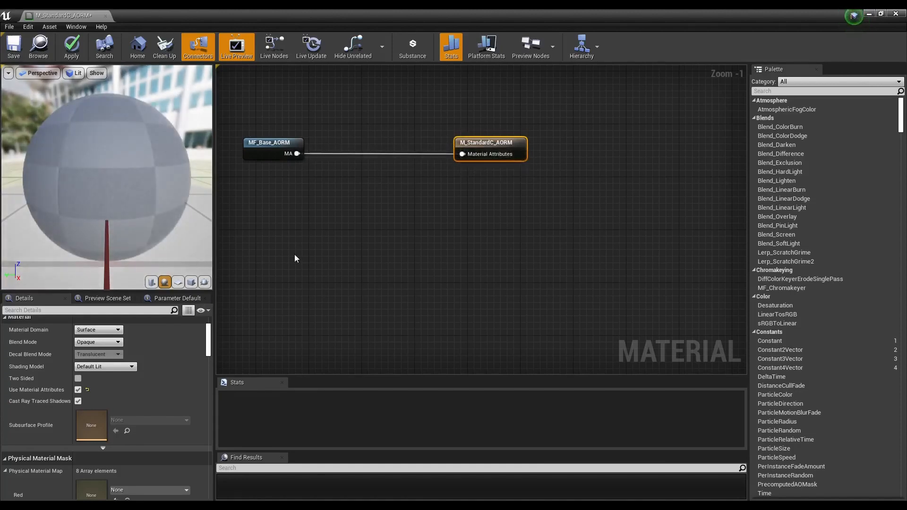
left_click(70, 43)
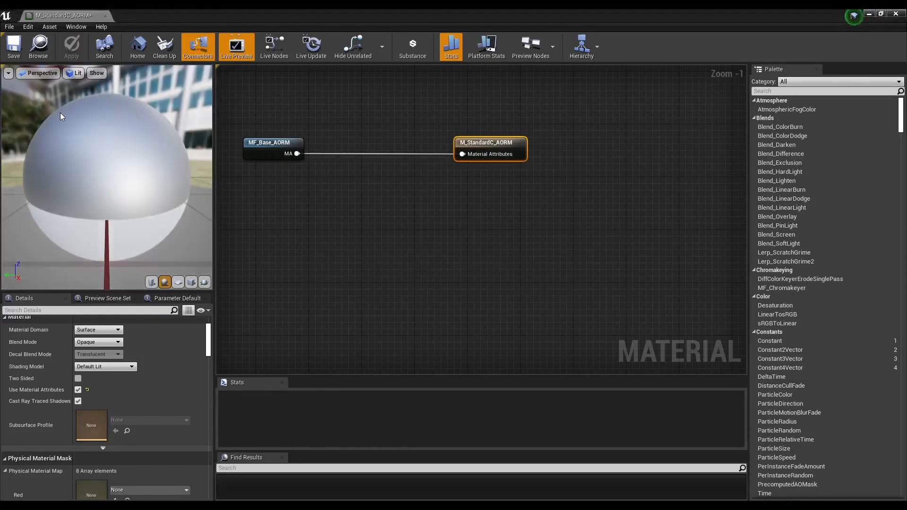
left_click(15, 52)
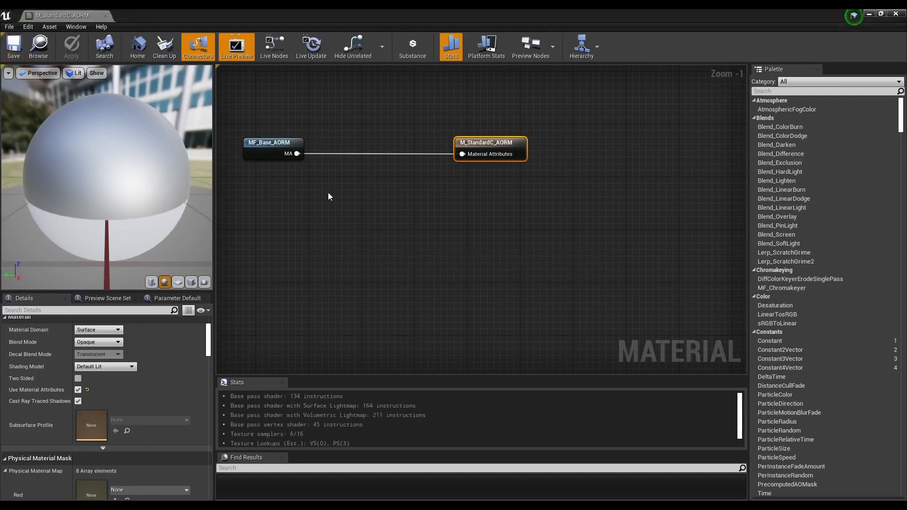
- Move the MF_Base_AORM node closer to the result node and open the function's own graph from it
right_click_drag(335, 195, 445, 229)
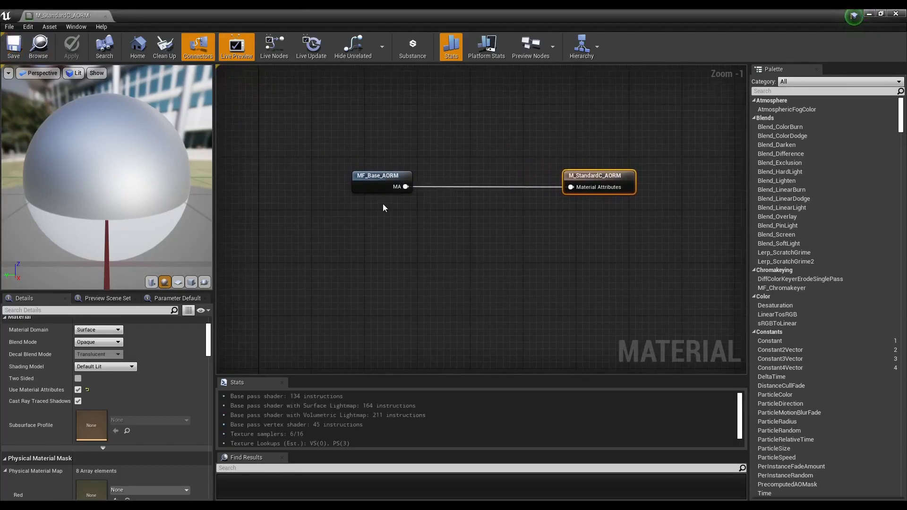
left_click_drag(368, 178, 414, 164)
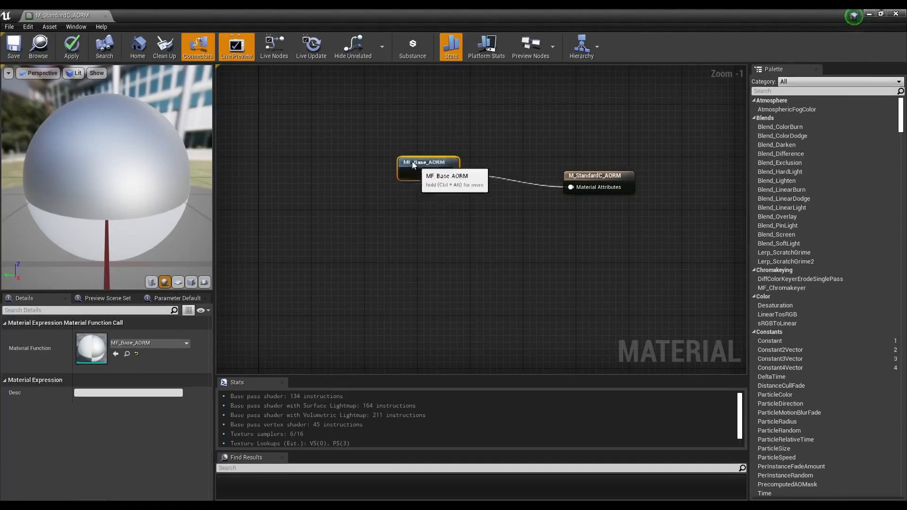
double_click(412, 164)
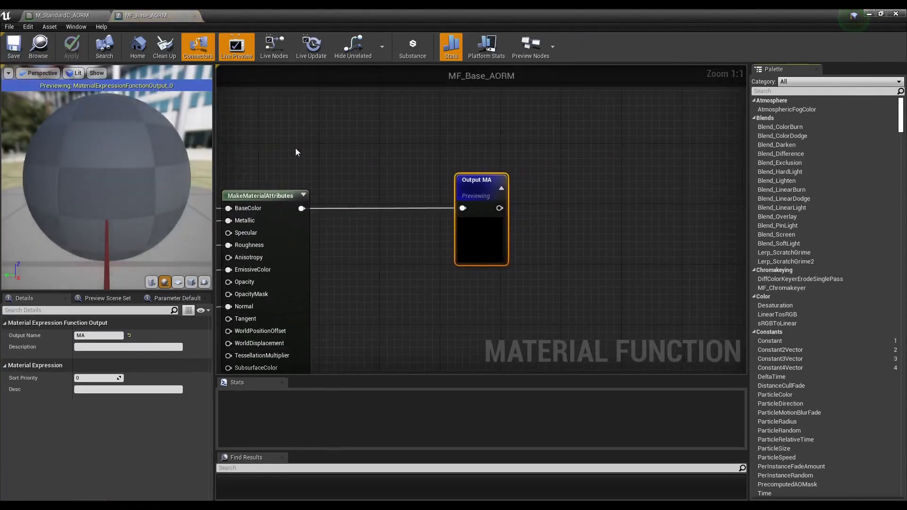
- Examine the whole MF_Base_AORM network, from the UV parameters through the BaseColor, Roughness, Metal, Ambient_Occlusion, Emissive and Normal groups to the output
right_click_drag(296, 149, 516, 145)
scroll(486, 218, "down", 8)
right_click_drag(390, 283, 514, 249)
right_click_drag(582, 165, 552, 173)
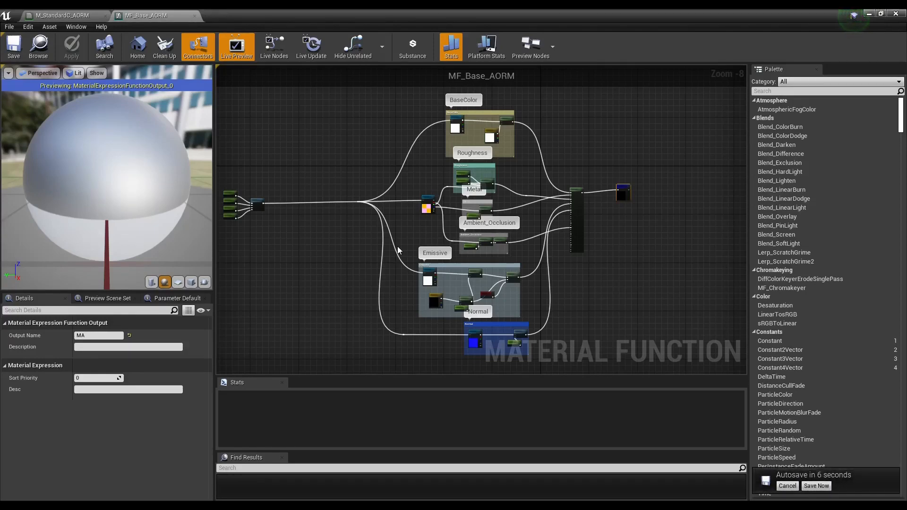
scroll(459, 195, "up", 3)
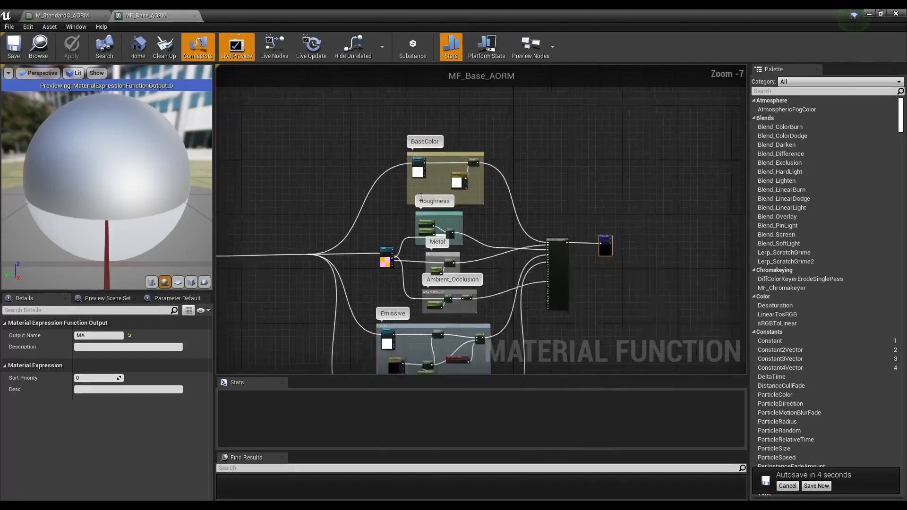
right_click_drag(418, 349, 461, 228)
scroll(385, 222, "down", 3)
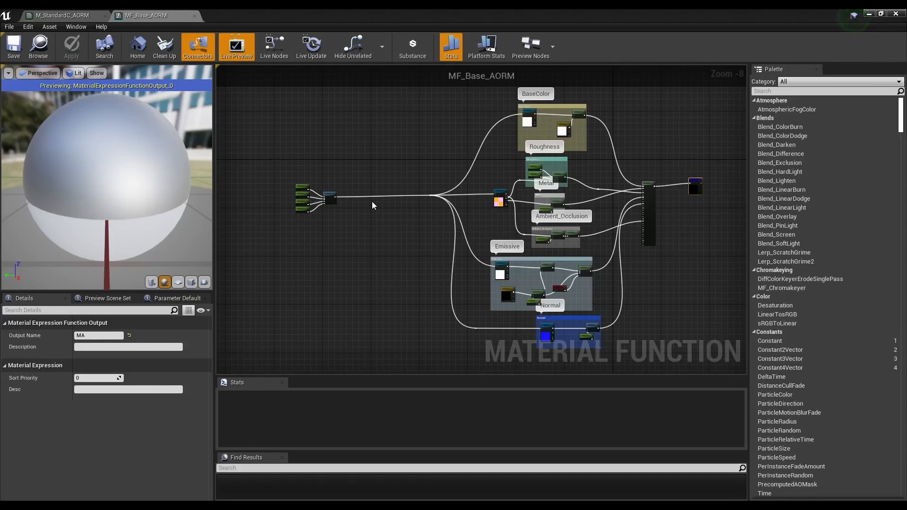
right_click_drag(350, 137, 343, 157)
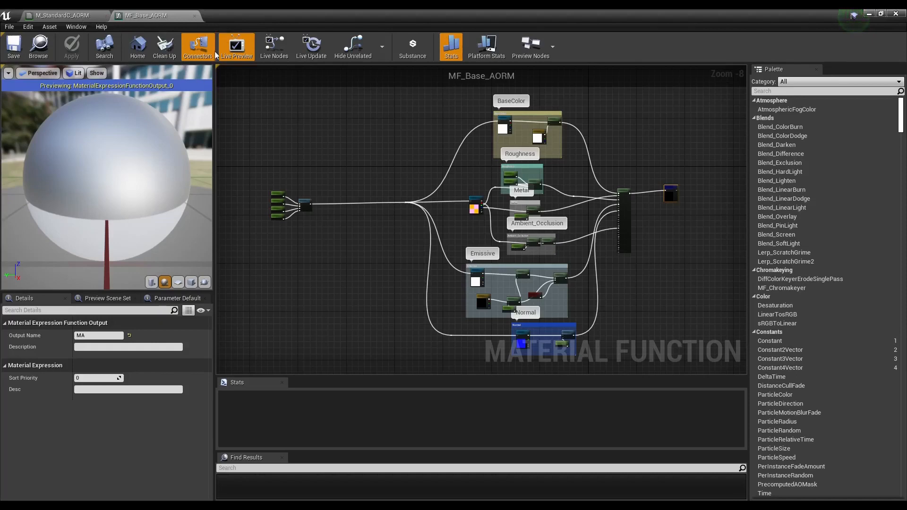
mouse_move(306, 132)
right_mouse_down()
mouse_move(294, 122)
mouse_move(308, 136)
mouse_move(290, 136)
right_mouse_up()
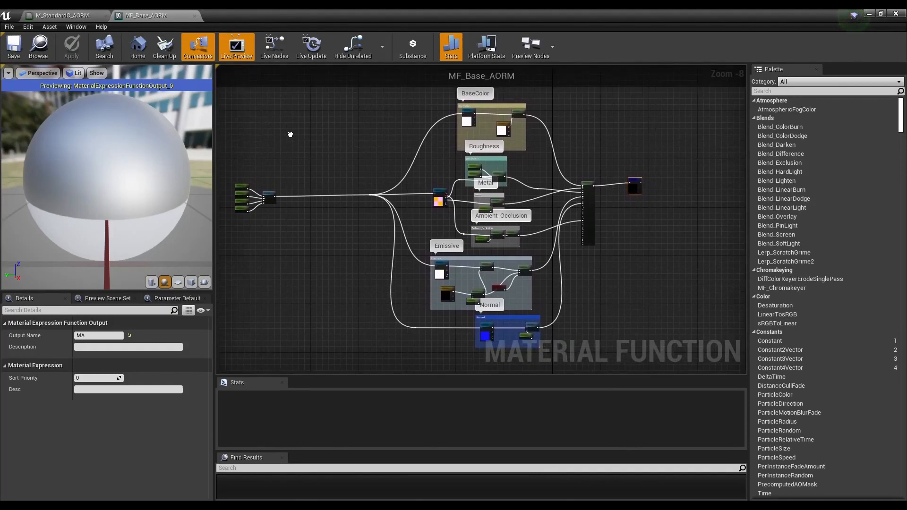
- Return to the M_StandardC_AORM graph, level MF_Base_AORM with the result node, and shrink the editor window to reveal the content browser
left_click(83, 17)
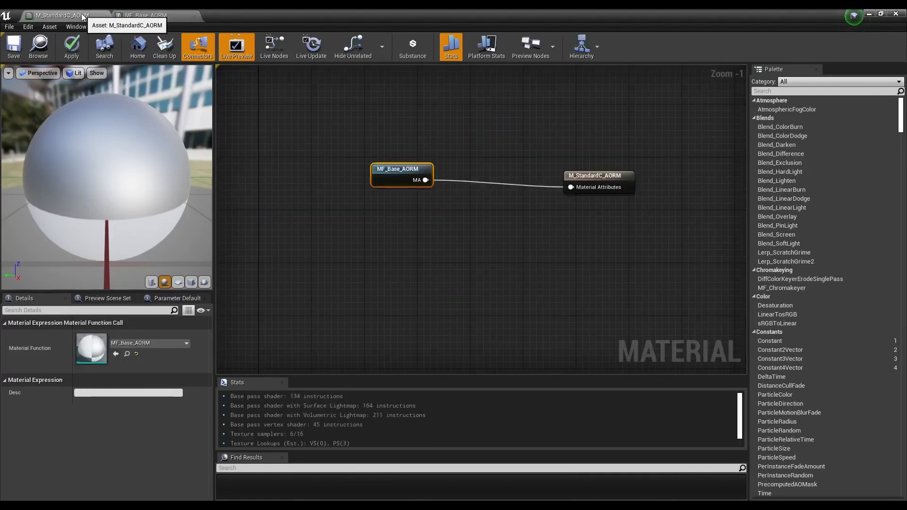
left_click_drag(392, 182, 386, 189)
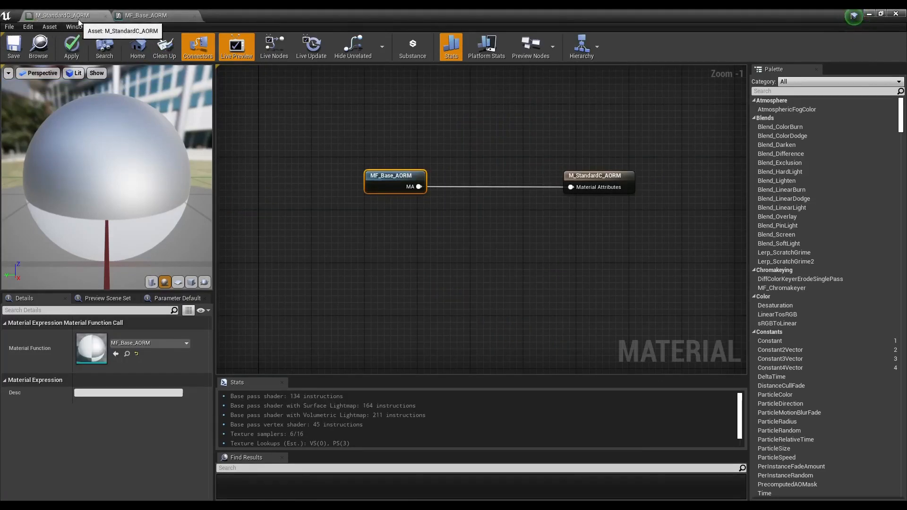
double_click(355, 13)
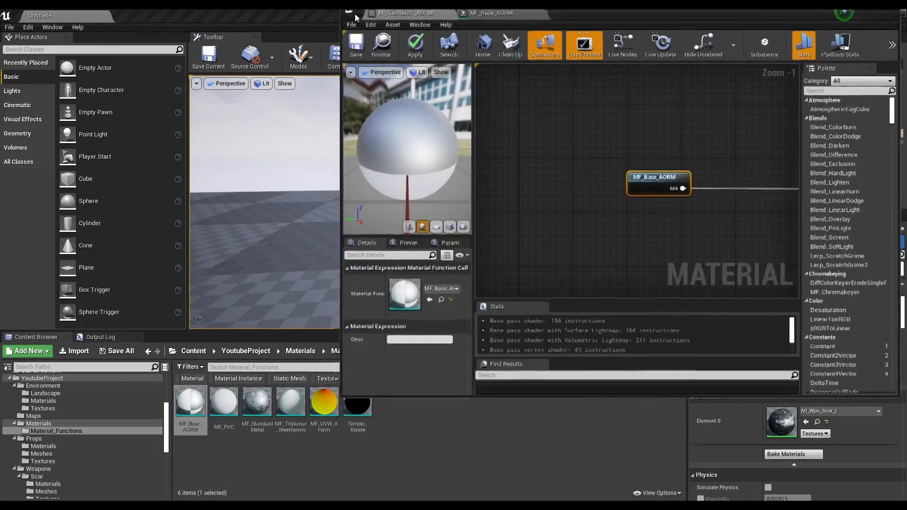
- Open the material instance MI_Wpn_Scar_L from the Weapons/Scar/Materials folder
scroll(126, 462, "down", 2)
scroll(126, 463, "down", 2)
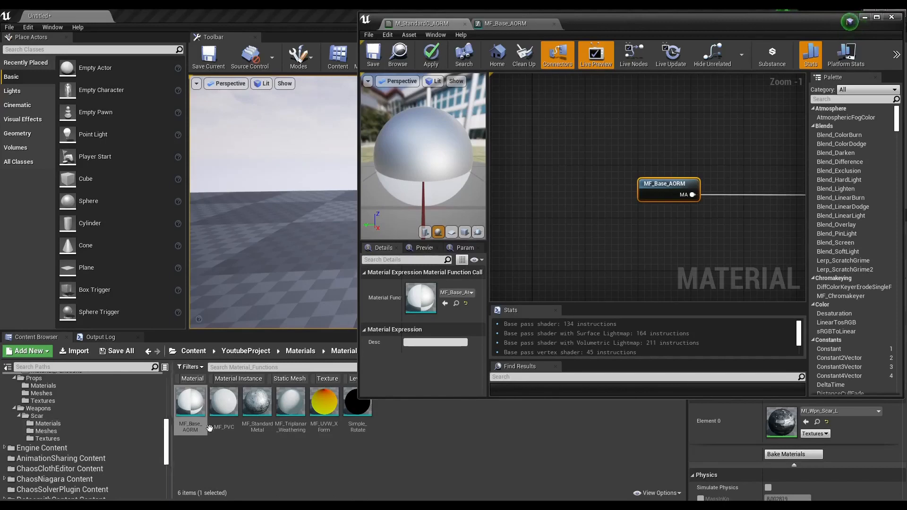
left_click(128, 426)
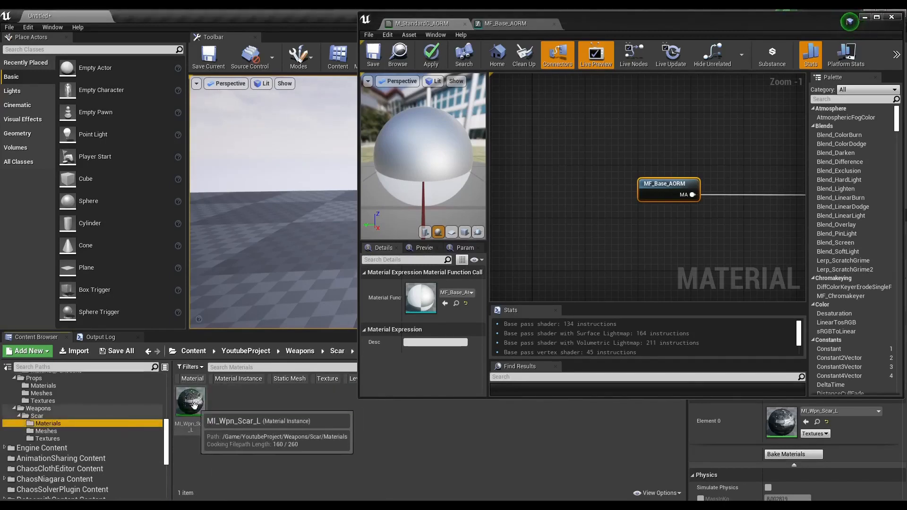
double_click(194, 405)
- Set the parent of MI_Wpn_Scar_L to M_StandardC_AORM
scroll(620, 310, "down", 5)
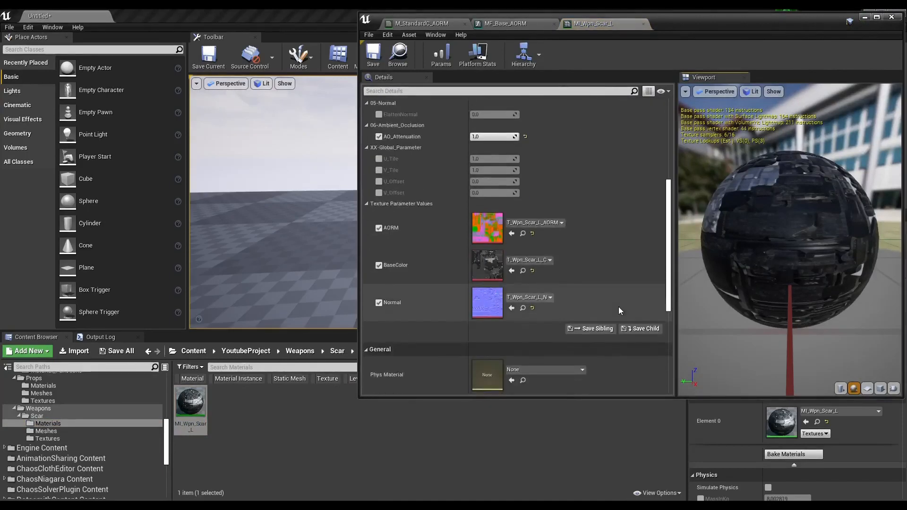
scroll(618, 307, "down", 3)
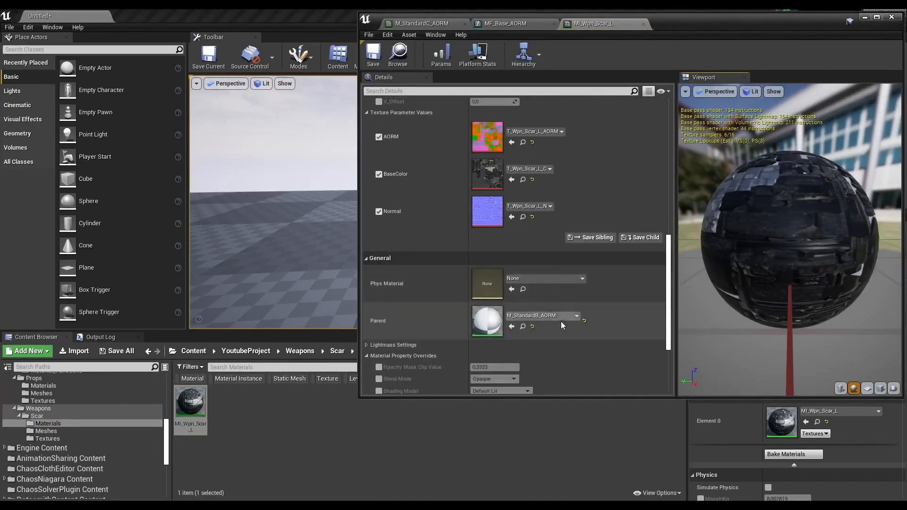
left_click(564, 314)
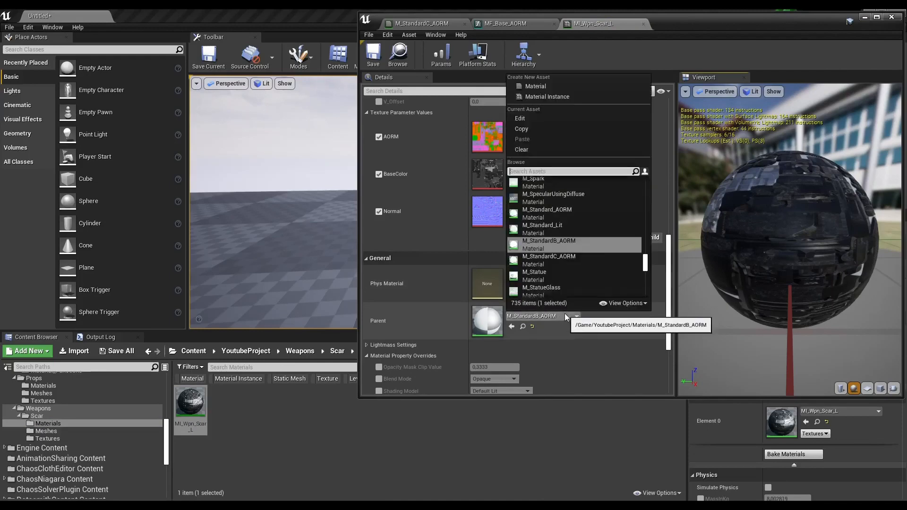
left_click(594, 260)
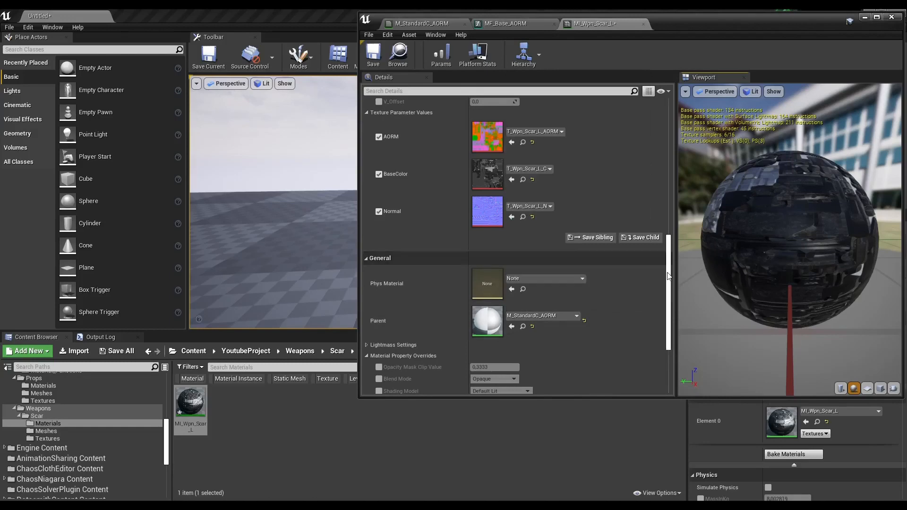
- Review the parameter groups and texture values of MI_Wpn_Scar_L and save the instance
left_click_drag(668, 276, 678, 134)
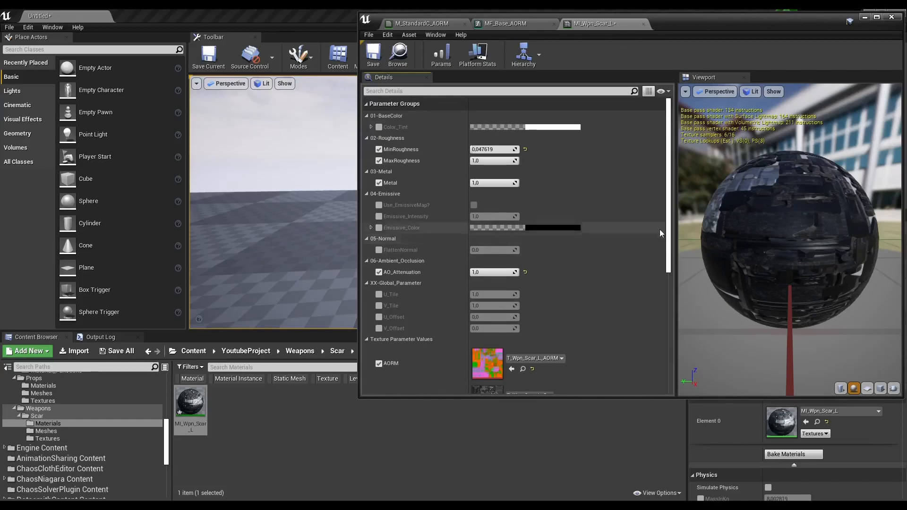
left_click_drag(669, 219, 675, 324)
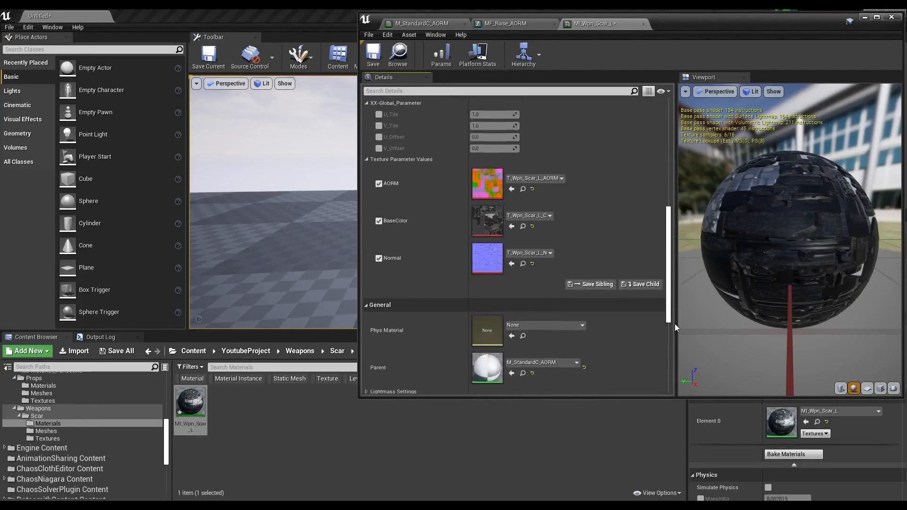
left_click(372, 49)
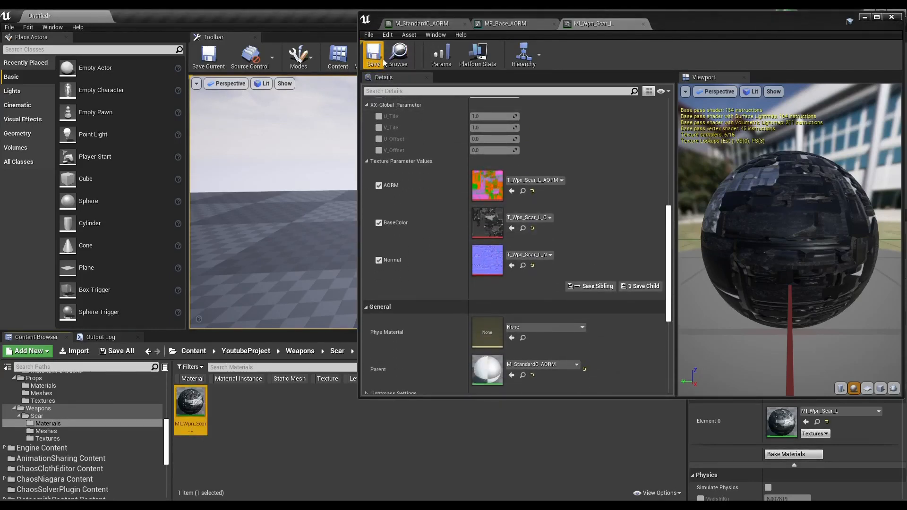
- Uncover the level viewport and inspect the SM_Wpn_Scar_L rifle with its material, bringing the editor window partly back over the level
left_click_drag(678, 20, 548, 344)
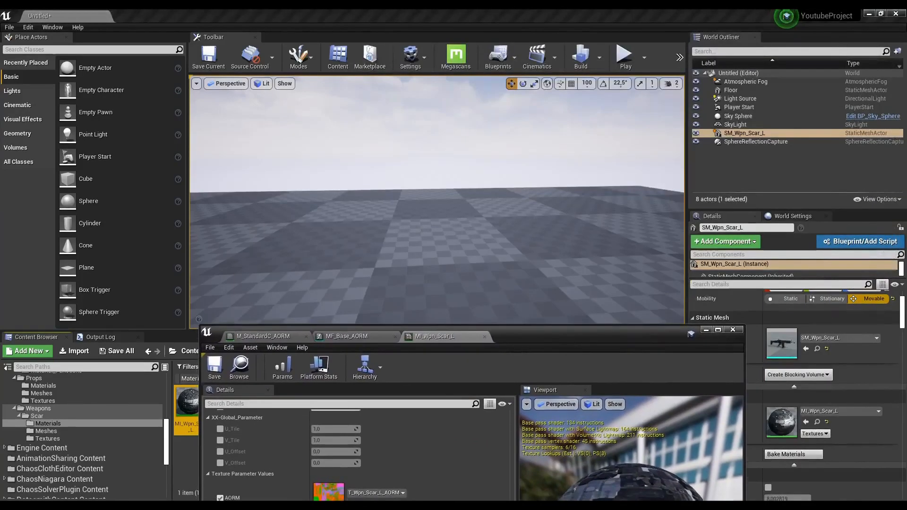
right_click_drag(520, 237, 538, 237)
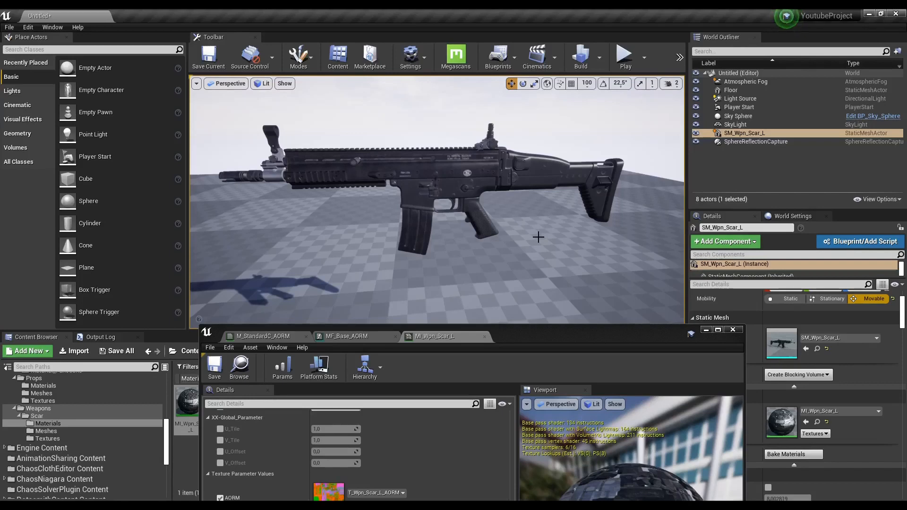
left_click_drag(529, 329, 650, 225)
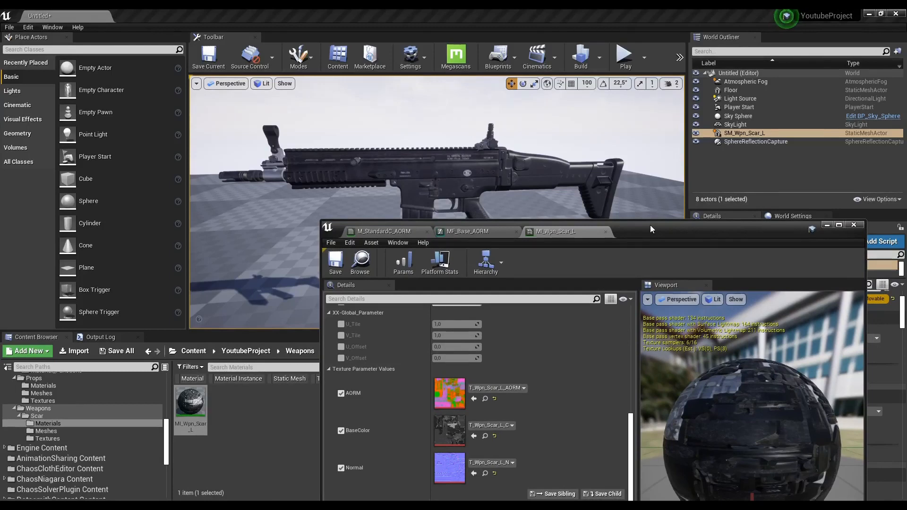
left_click_drag(650, 231, 664, 212)
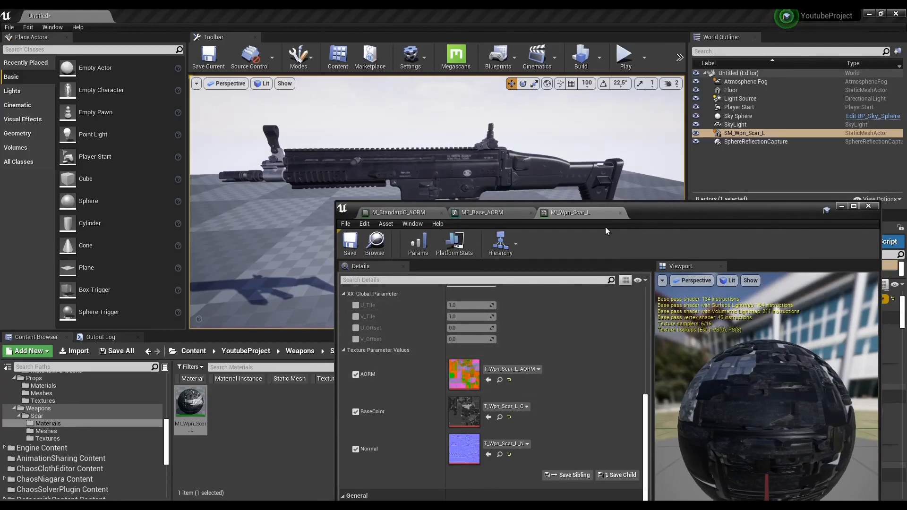
- Locate M_StandardC_AORM in the content browser from its material editor and duplicate the material
left_click(401, 212)
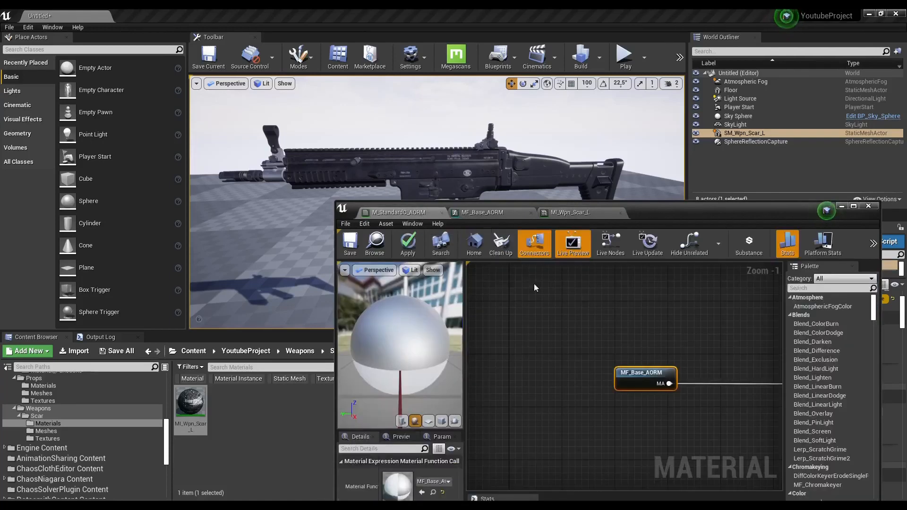
left_click(376, 246)
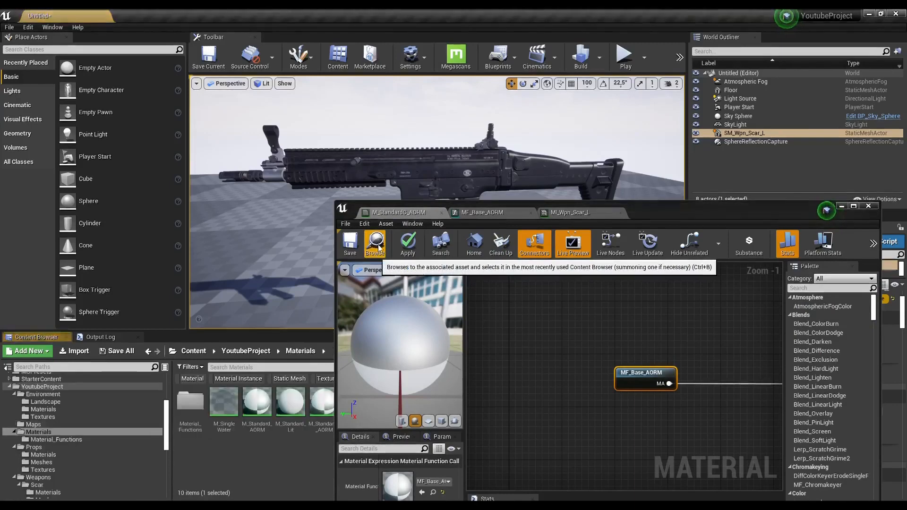
left_click_drag(662, 210, 761, 176)
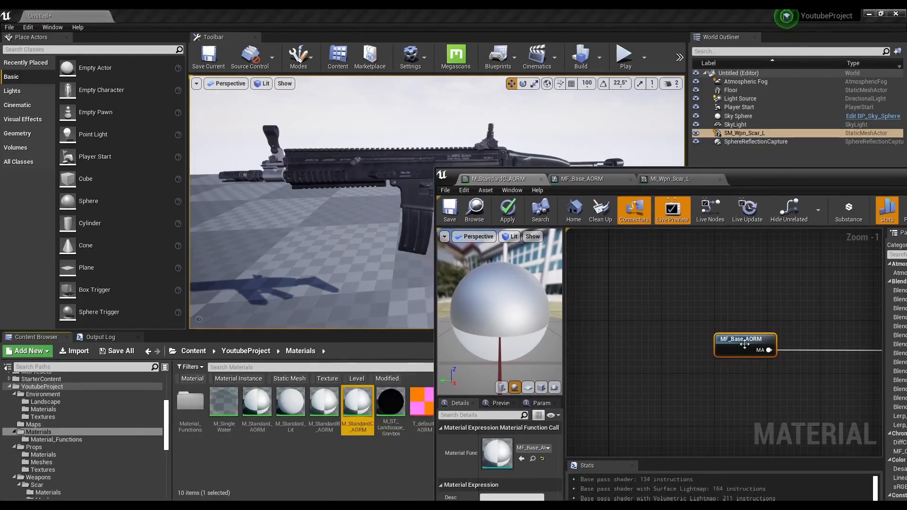
right_click_drag(704, 321, 605, 309)
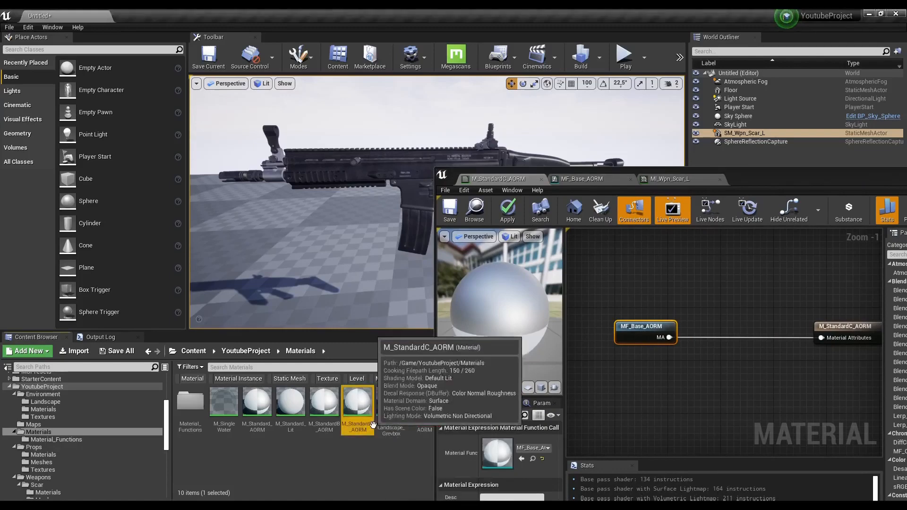
right_click(359, 406)
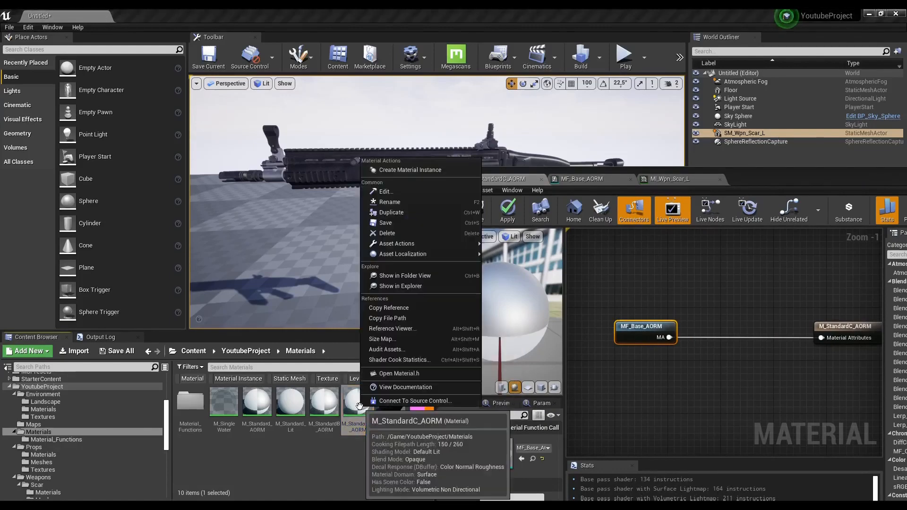
left_click(449, 214)
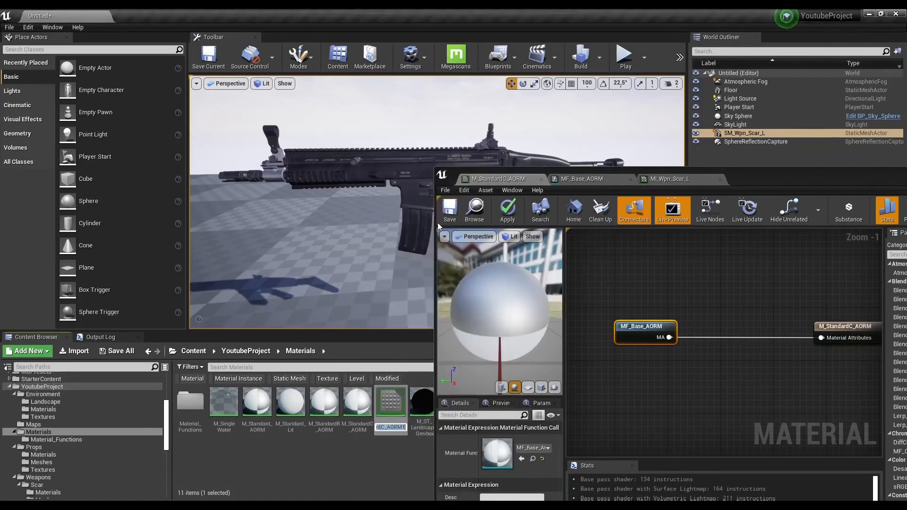
- Name the duplicated material M_Standard_AORM_Simple_Rotate
key("Left")
key("End")
key("BackSpace")
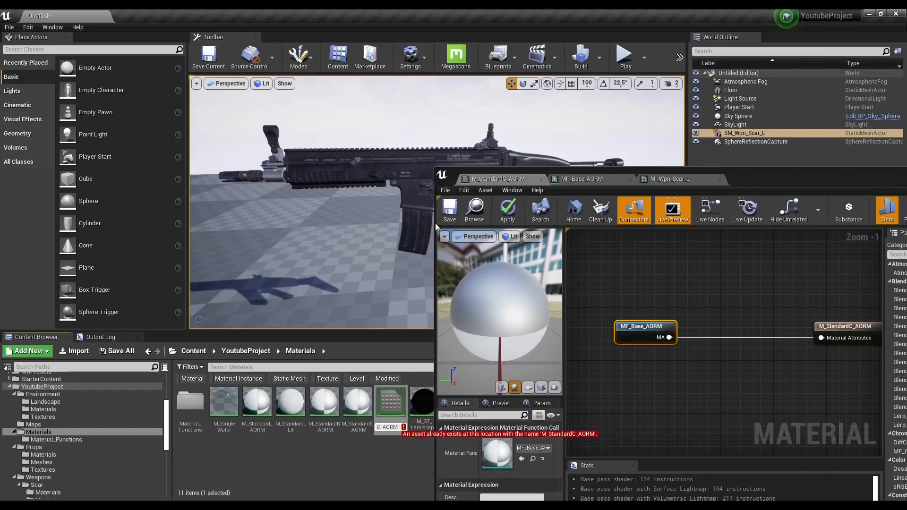
type("_")
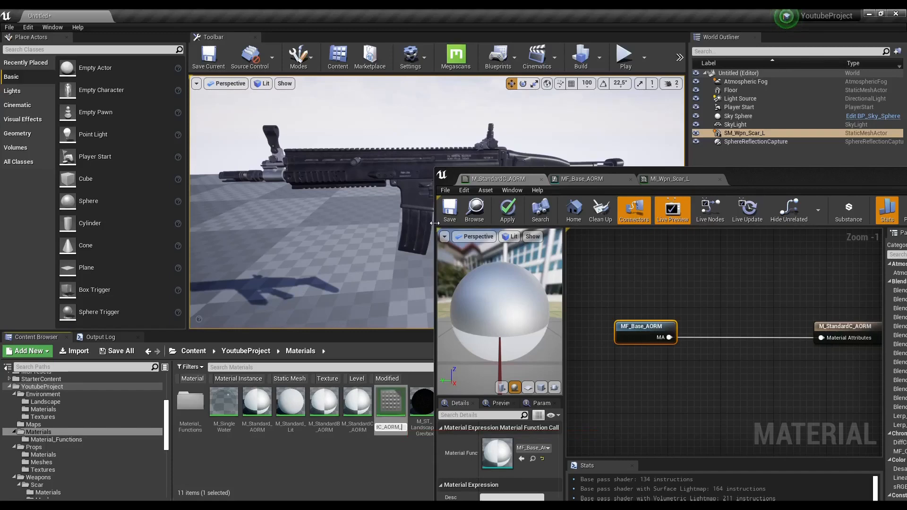
type("Rotate")
key("BackSpace")
key("BackSpace")
key("BackSpace")
key("BackSpace")
key("BackSpace")
key("BackSpace")
type("S")
type("impl")
type("e_R")
type("otate")
type(".")
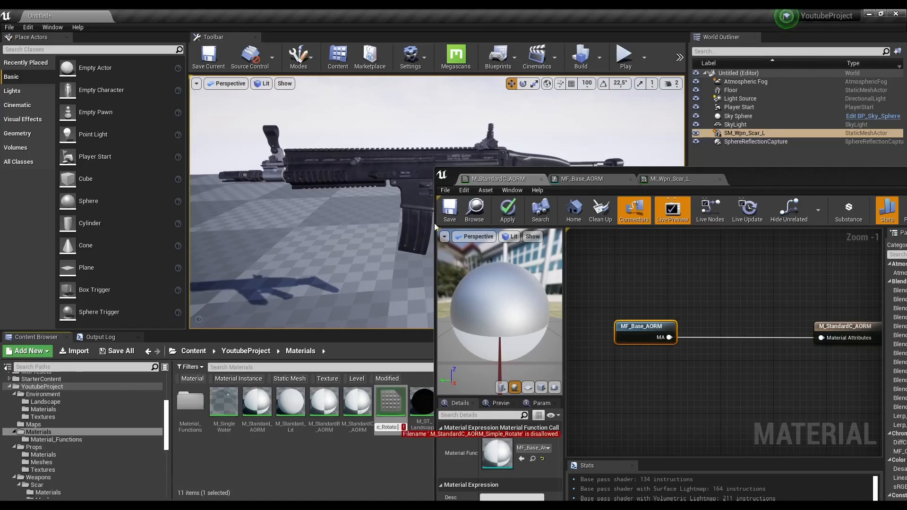
key("BackSpace")
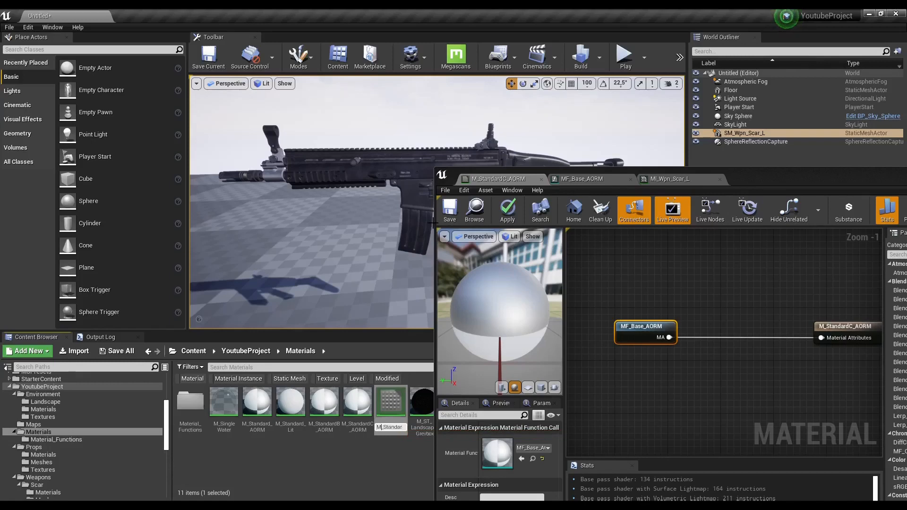
key("End")
key("Left")
key("Left")
key("Left")
key("Left")
key("Left")
key("Left")
key("Left")
key("Left")
key("Left")
key("Left")
key("Left")
key("Left")
key("Left")
key("Left")
key("Left")
key("Left")
key("Left")
key("Left")
key("Left")
key("Home")
key("End")
type("ple_Rotate")
key("Return")
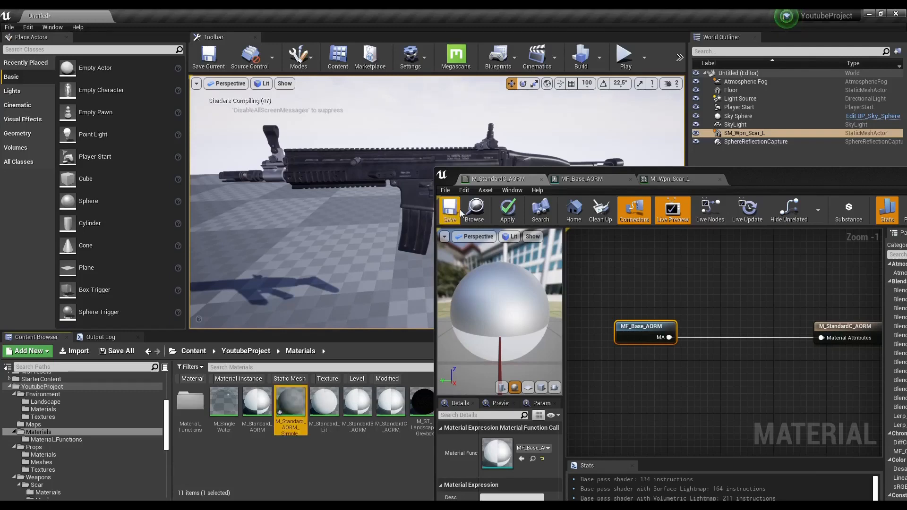
- Enlarge the material editor, move the MF_Base_AORM node farther from the M_StandardC_AORM output, and review the MF_Base_AORM function graph
left_click_drag(741, 179, 548, 174)
double_click(566, 172)
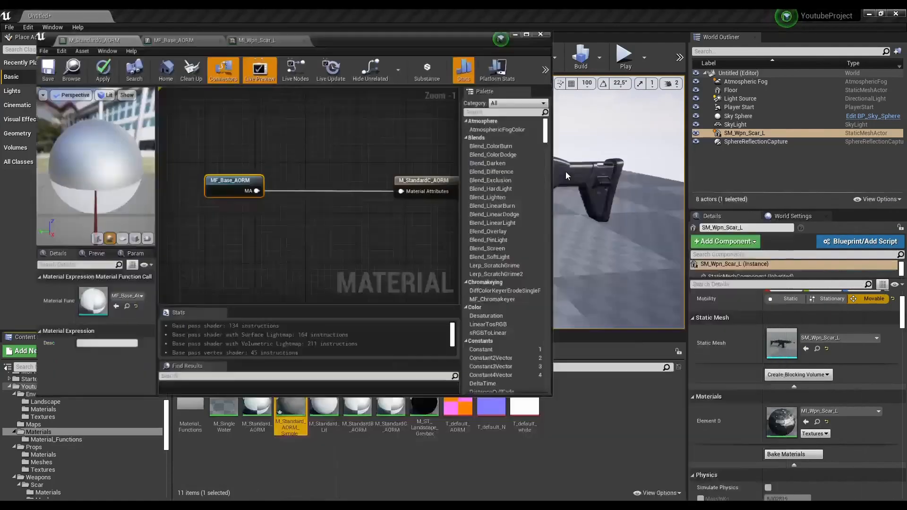
right_click_drag(290, 241, 365, 261)
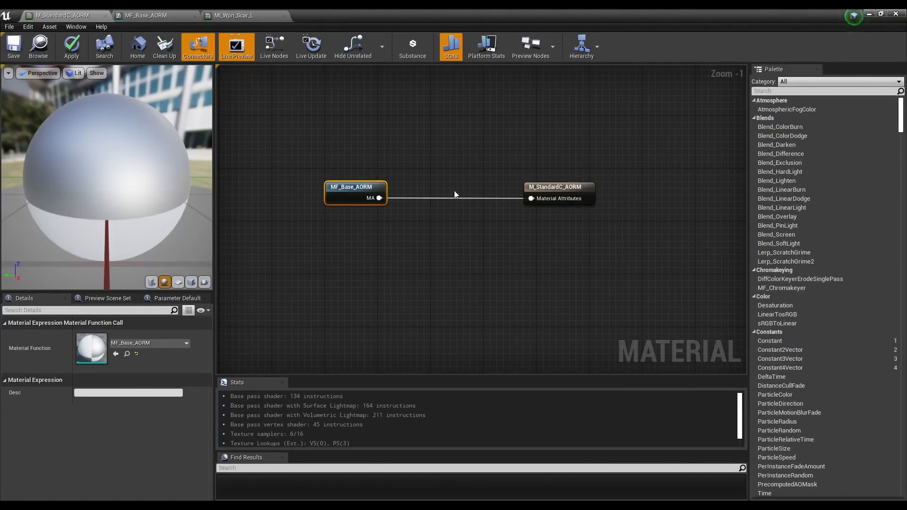
left_click_drag(359, 186, 266, 187)
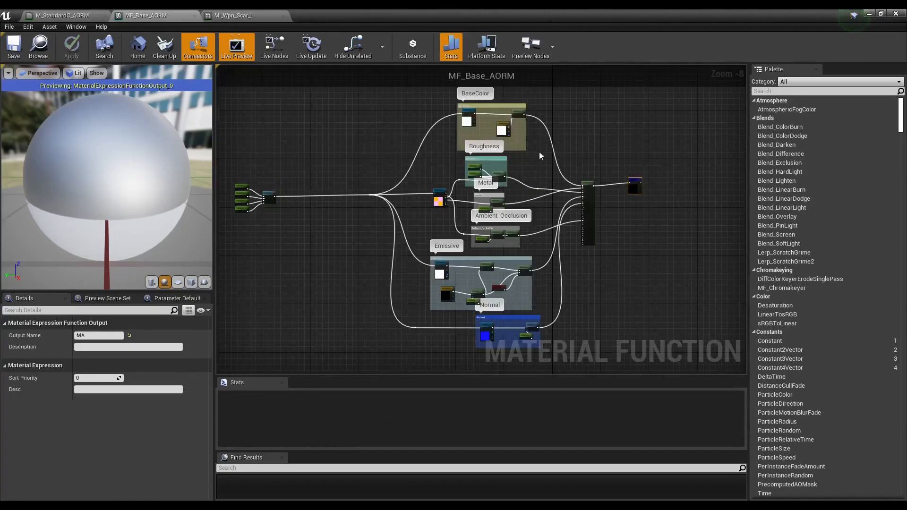
right_click_drag(540, 154, 522, 149)
left_click(64, 15)
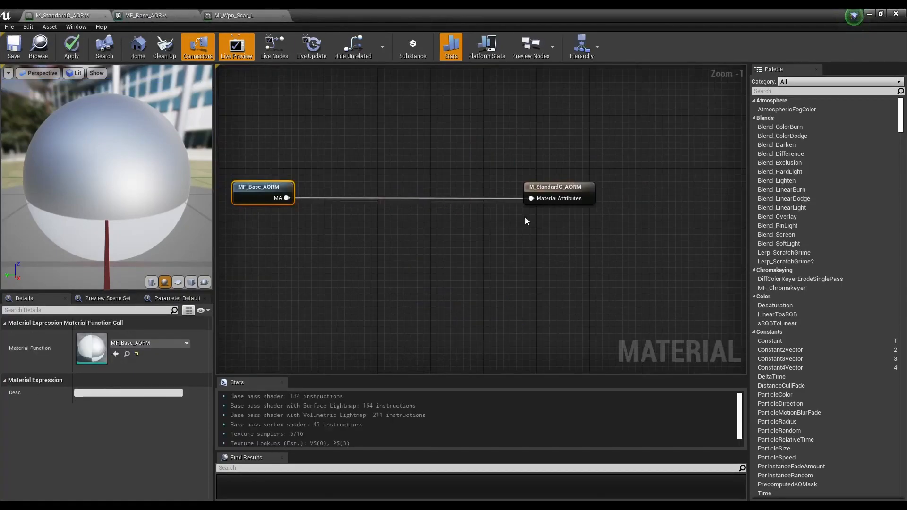
- Open M_StandardB_AORM from the content browser and compare its output node with the M_StandardC_AORM graph
left_click_drag(326, 18, 455, 20)
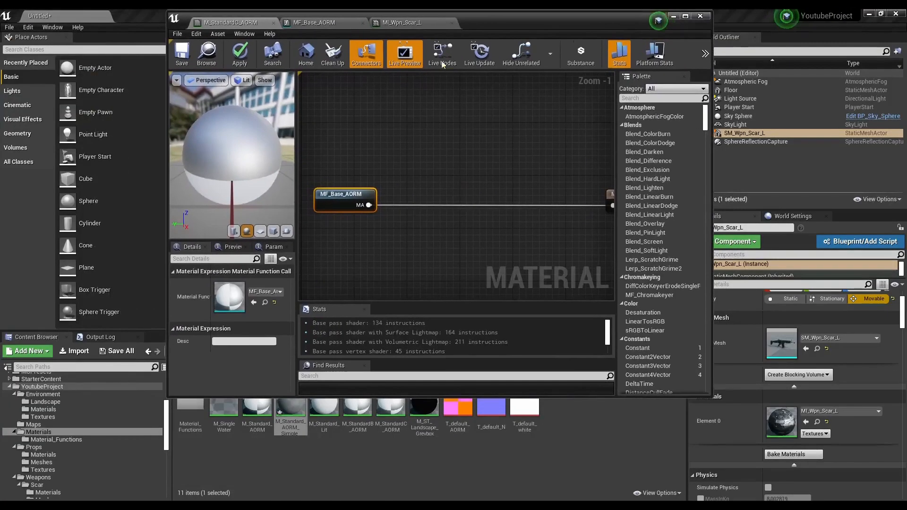
left_click(258, 410)
double_click(357, 409)
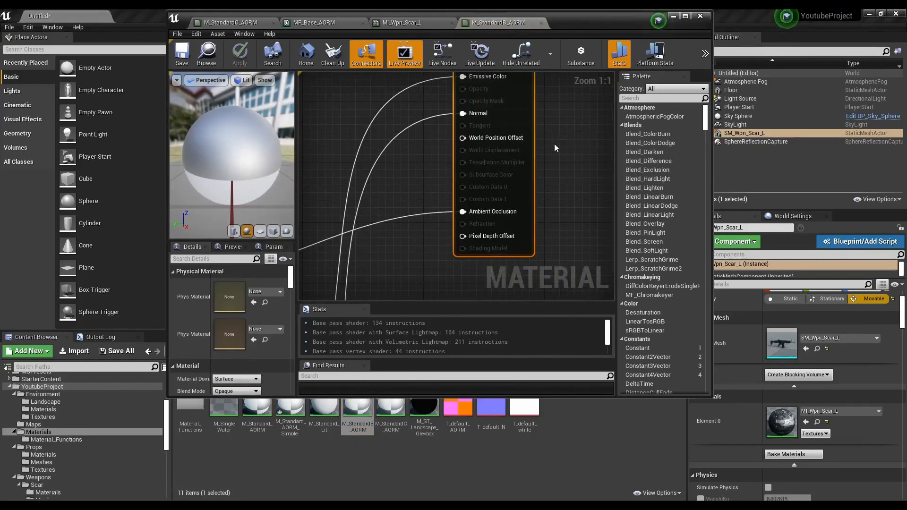
scroll(542, 227, "down", 2)
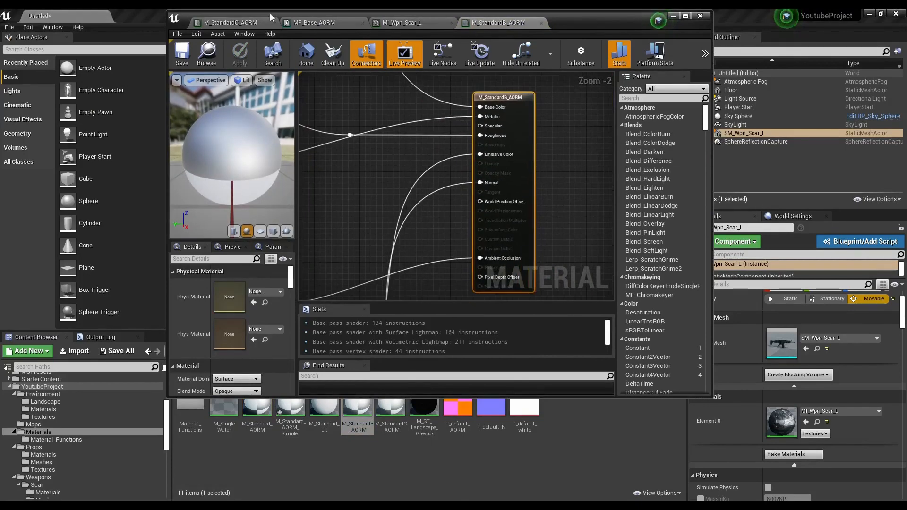
left_click(314, 22)
left_click(230, 22)
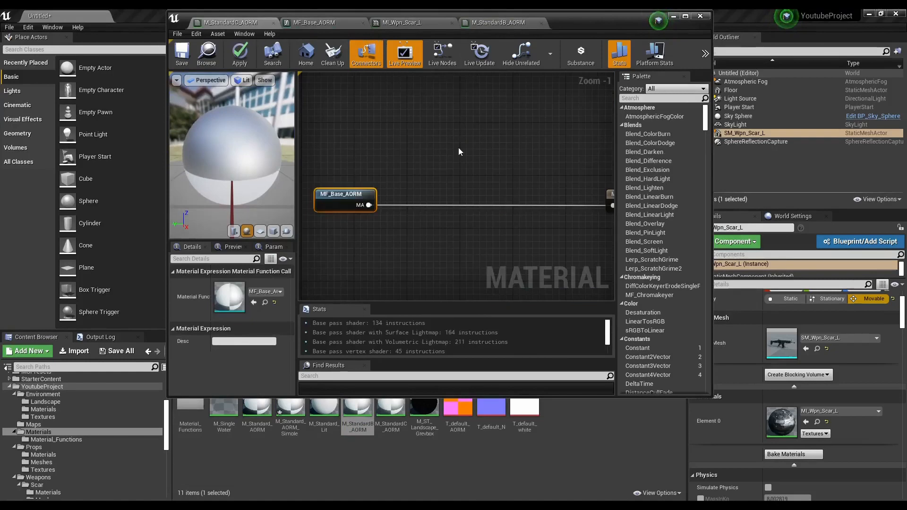
- Close the editors of M_StandardC_AORM, M_StandardB_AORM and MF_Base_AORM, keeping MI_Wpn_Scar_L open
left_click(273, 22)
left_click(513, 299)
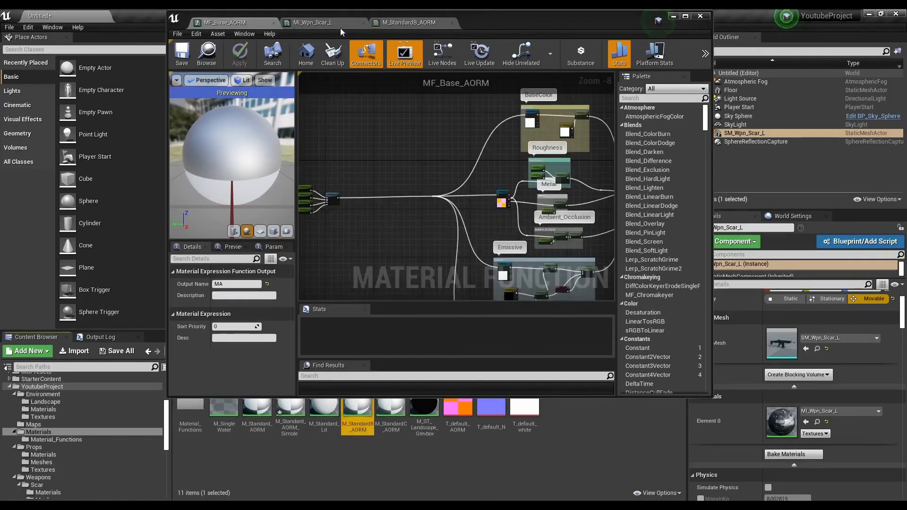
left_click(339, 26)
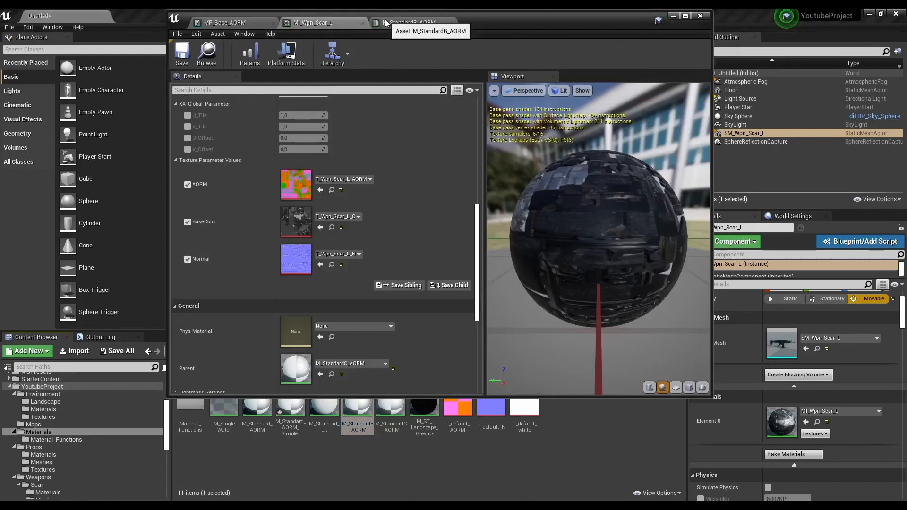
left_click(380, 23)
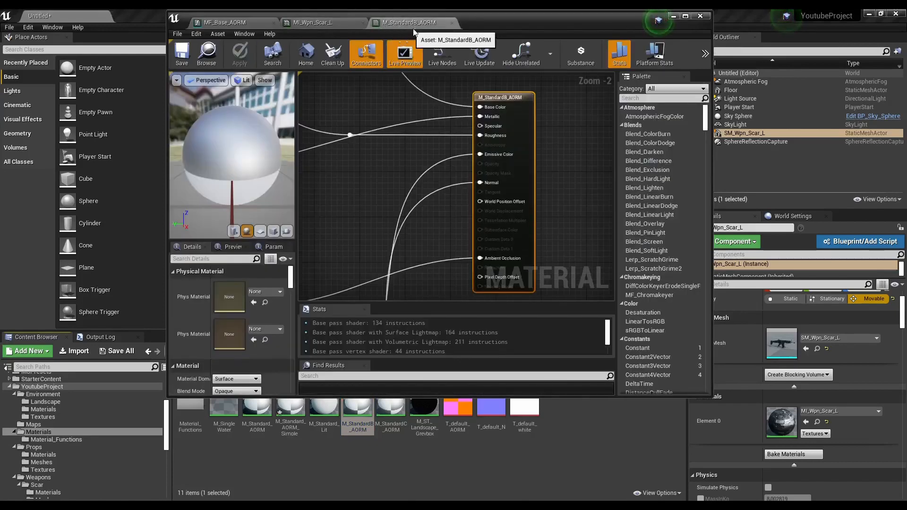
left_click(452, 24)
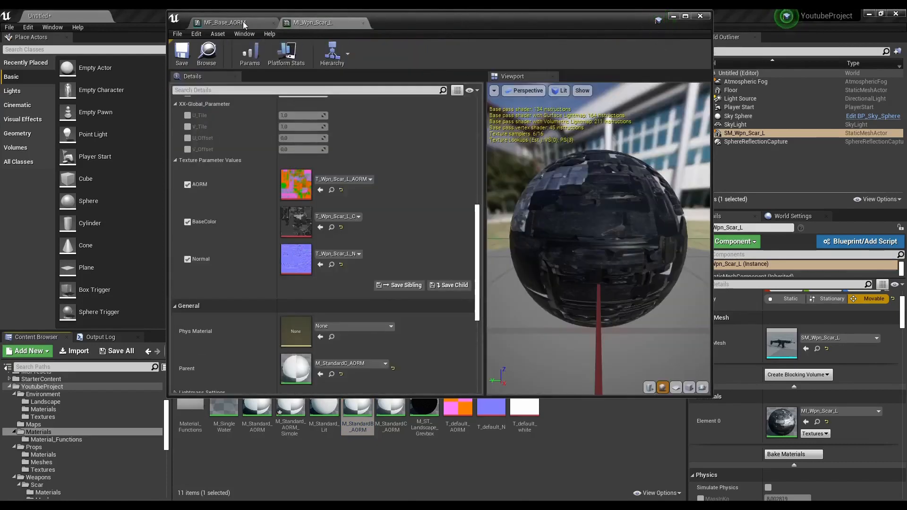
left_click(224, 22)
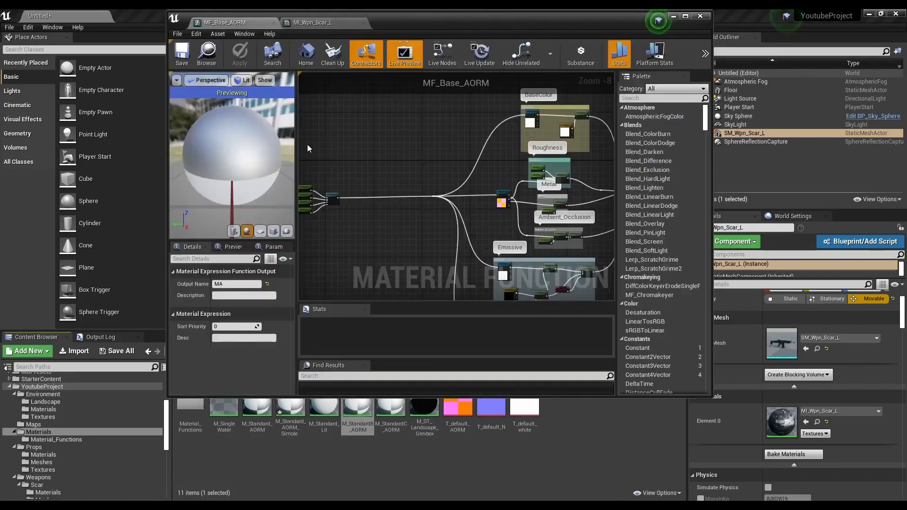
left_click(273, 23)
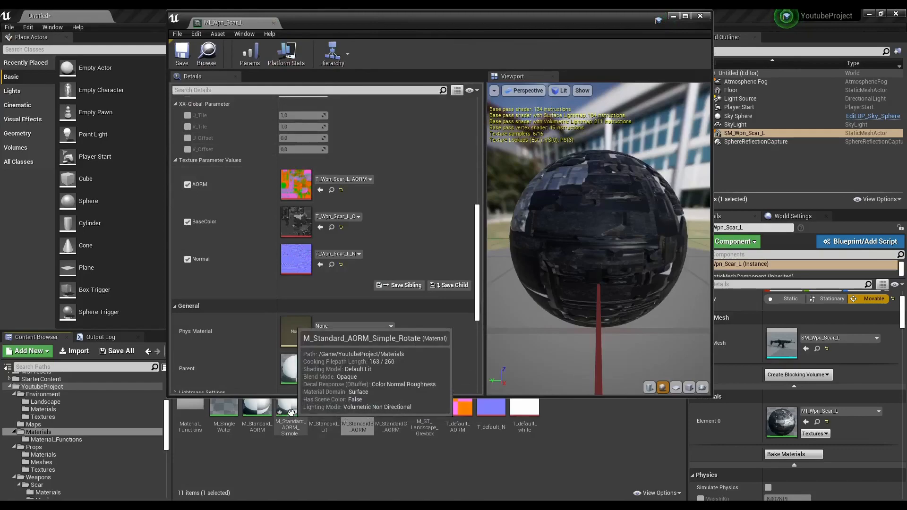
- Open M_Standard_AORM_Simple_Rotate in an enlarged editor and move MF_Base_AORM farther from the output node to make room between them
double_click(284, 418)
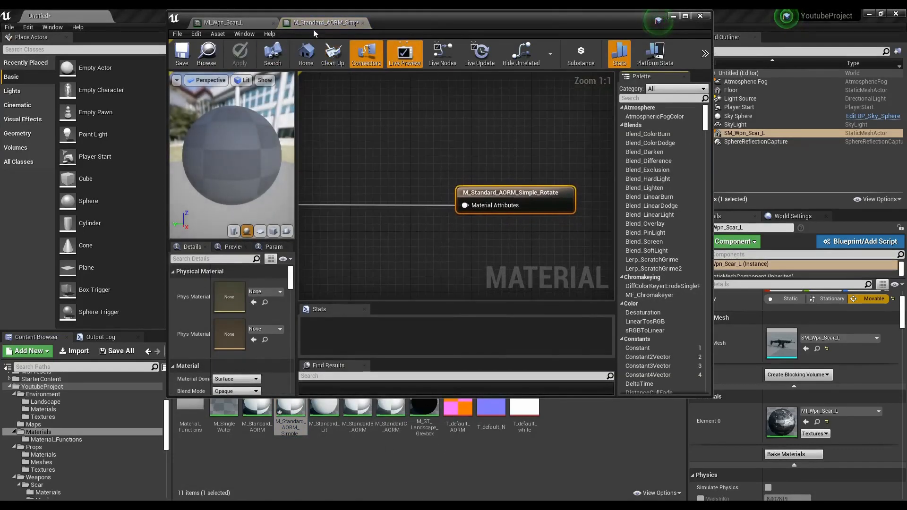
left_click(685, 17)
key("Home")
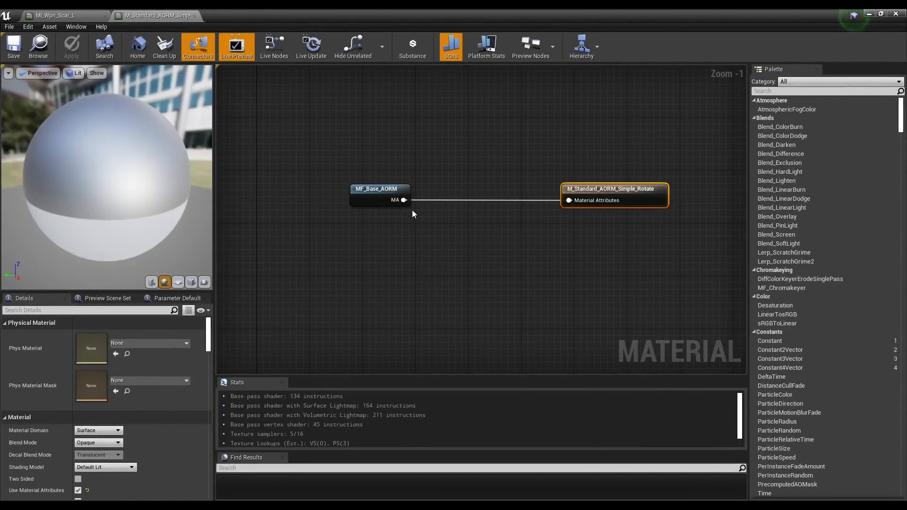
left_click_drag(379, 190, 274, 190)
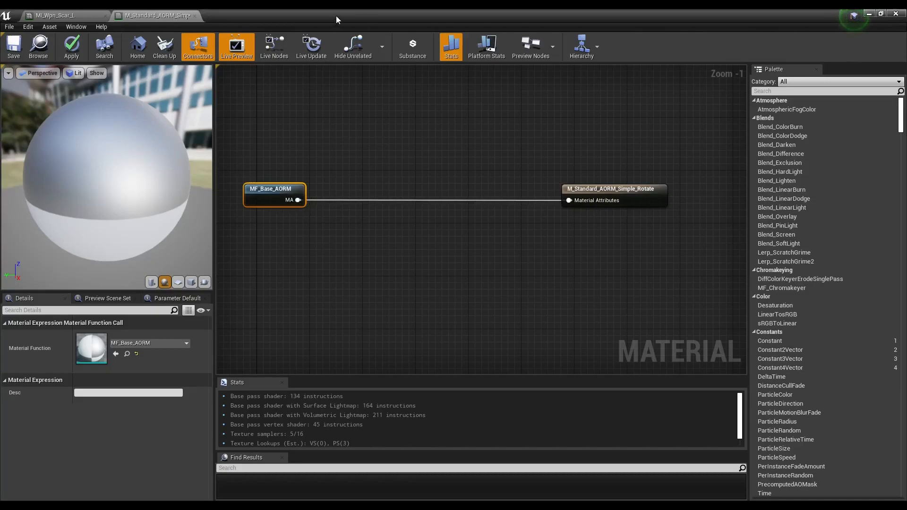
- Add the Simple_Rotate function from the Material_Functions folder to the M_Standard_AORM_Simple_Rotate graph, below the MF_Base_AORM connection
double_click(356, 18)
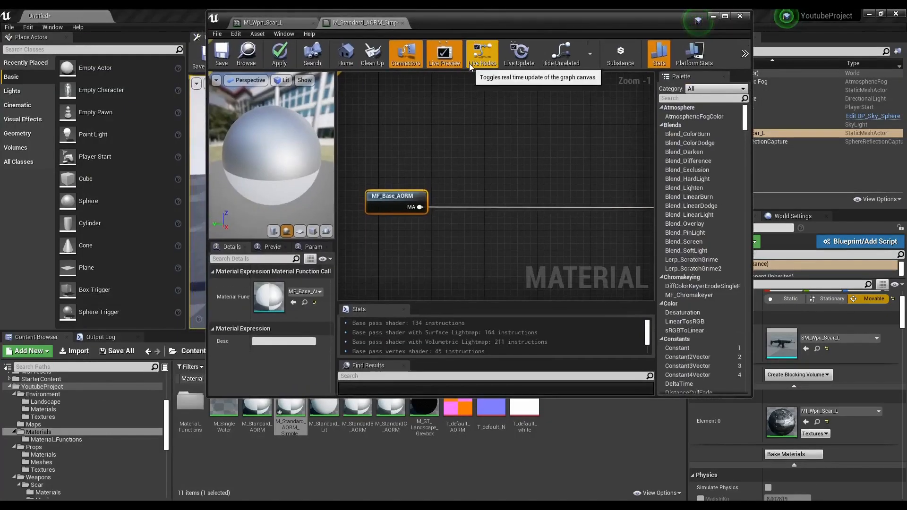
left_click(88, 440)
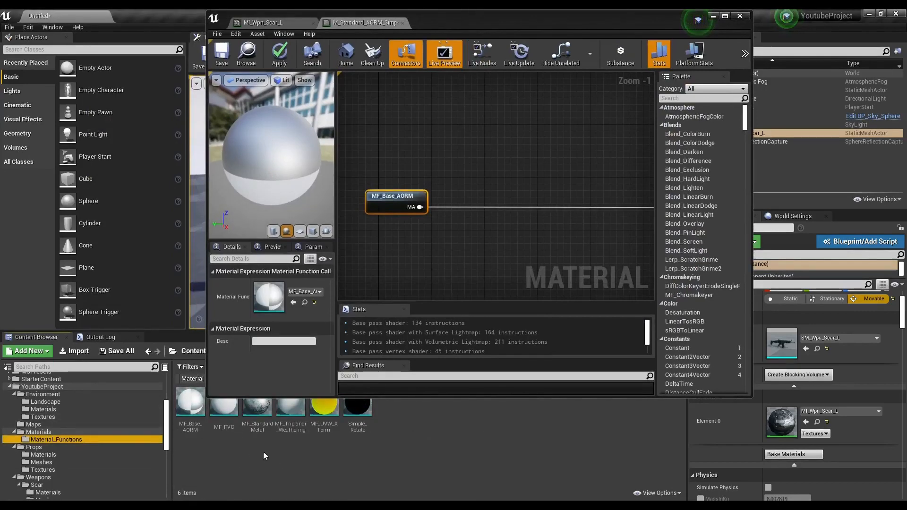
left_click_drag(357, 407, 485, 234)
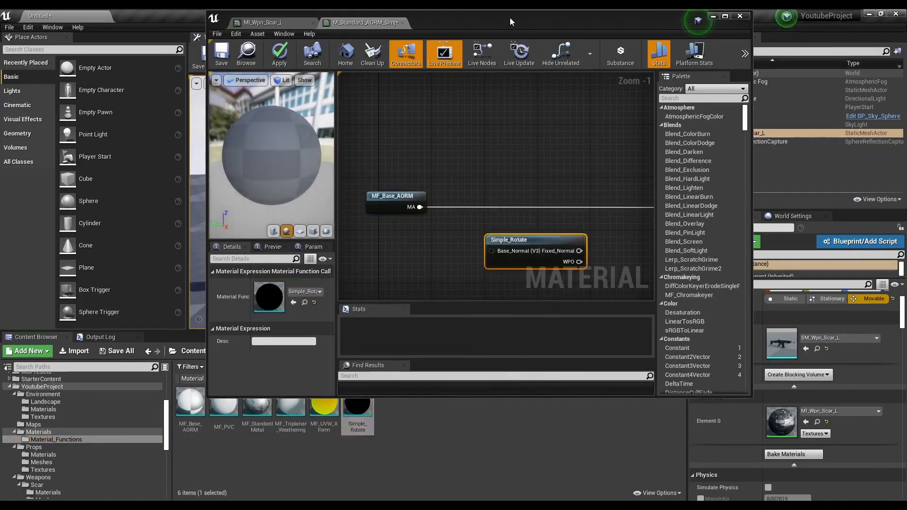
- Open the Simple_Rotate function in a maximized editor and examine the node chains feeding its WPO and Fixed_Normal outputs
double_click(509, 22)
double_click(419, 232)
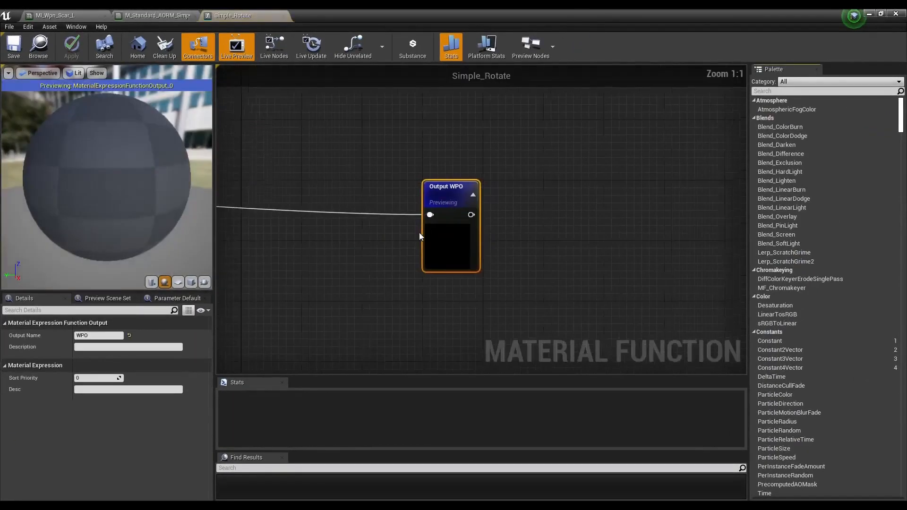
right_click_drag(315, 242, 403, 249)
right_click_drag(284, 180, 528, 242)
right_click_drag(305, 228, 659, 166)
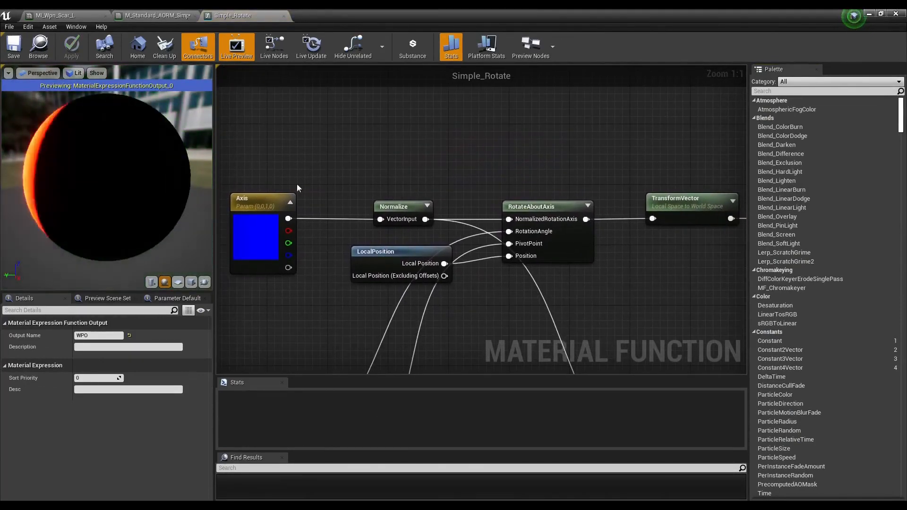
right_click_drag(701, 257, 375, 235)
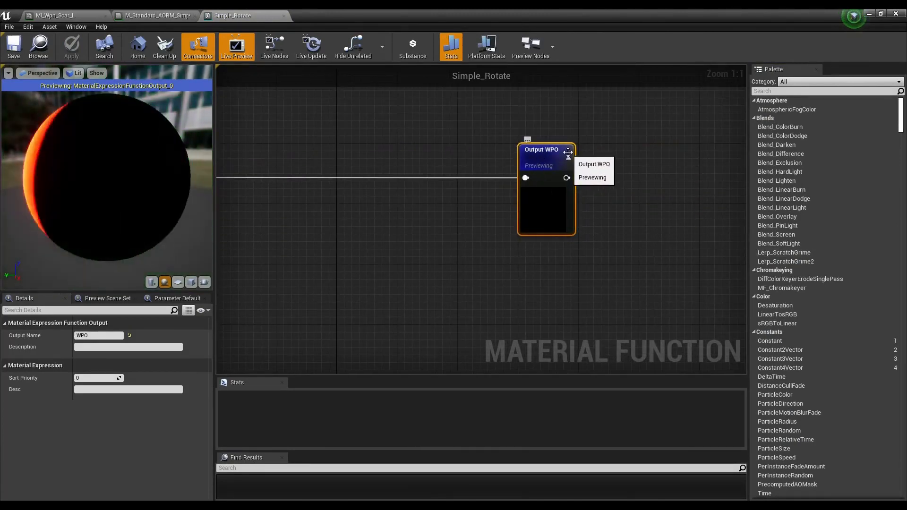
scroll(516, 146, "down", 3)
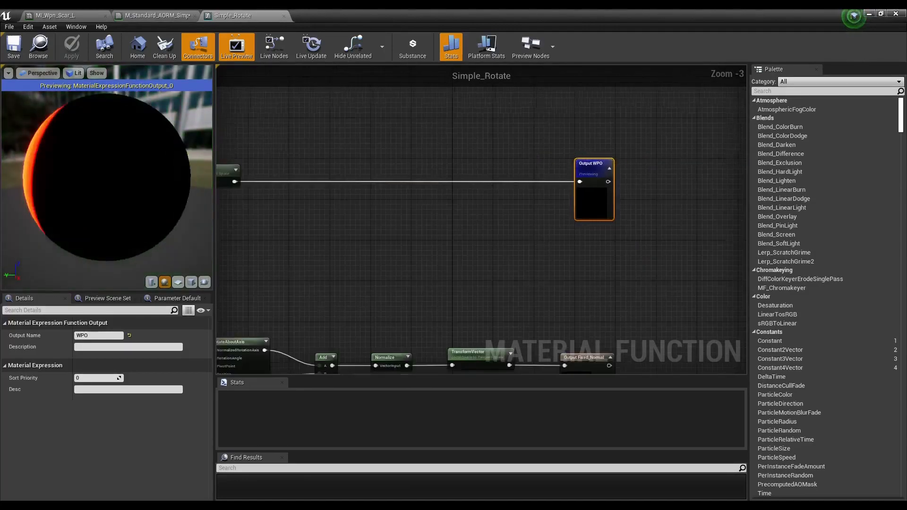
right_click_drag(623, 199, 646, 249)
right_click_drag(615, 295, 644, 137)
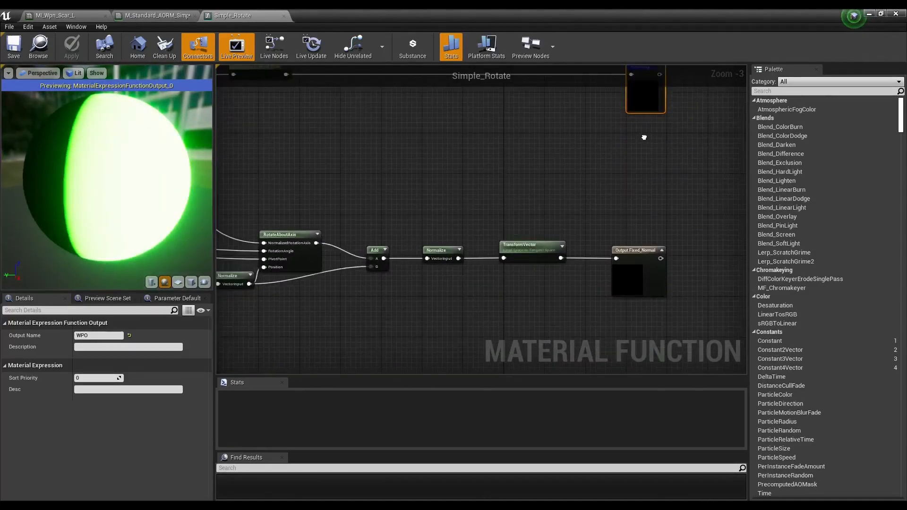
right_click_drag(561, 122, 650, 284)
right_click_drag(472, 249, 672, 253)
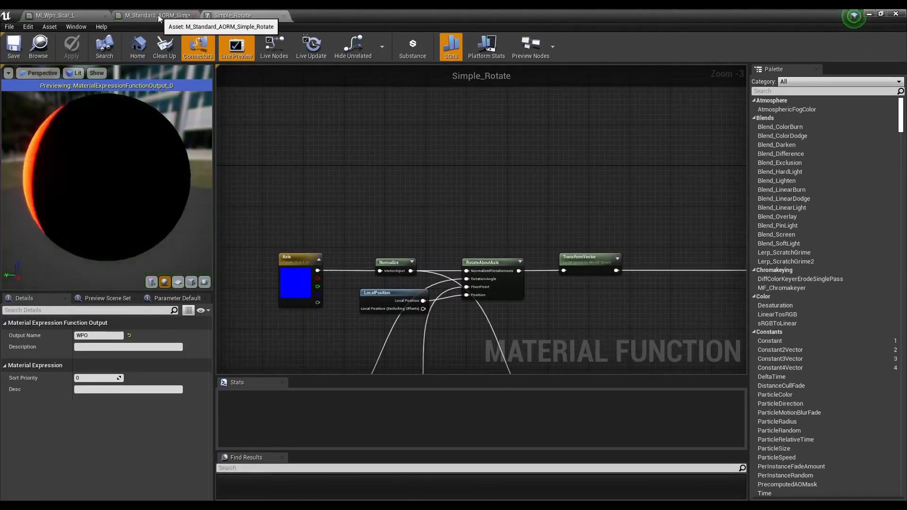
- Reopen Simple_Rotate from its node in the material graph and examine the Base_Normal input and the chain from Axis to WPO
left_click(174, 17)
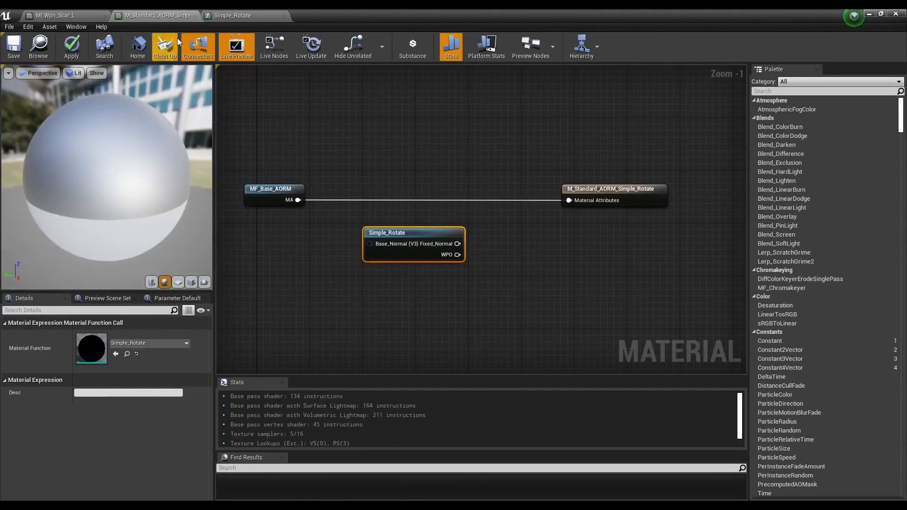
double_click(406, 250)
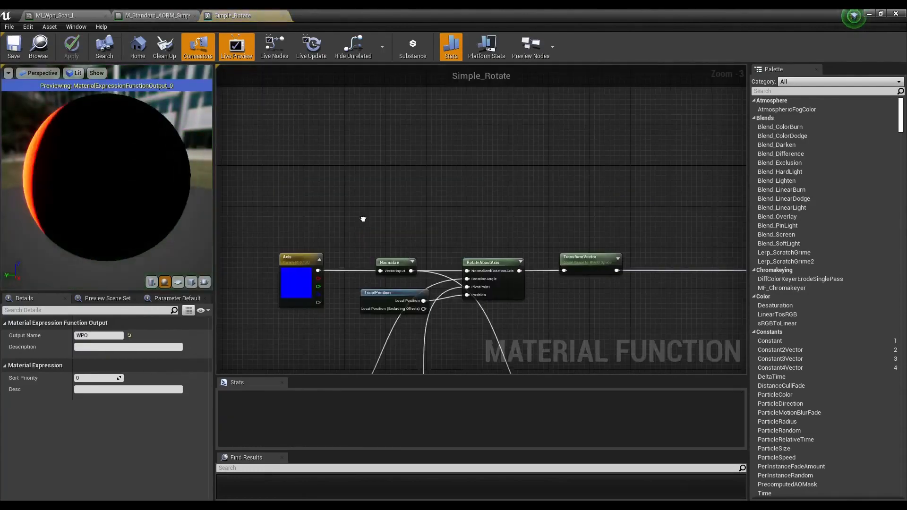
right_click_drag(449, 230, 406, 313)
right_click_drag(368, 126, 344, 106)
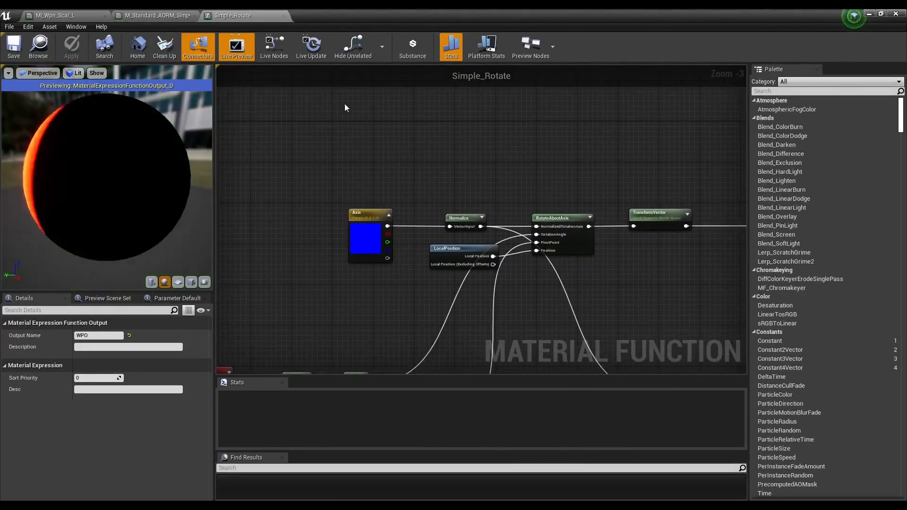
right_click_drag(474, 190, 383, 68)
scroll(466, 354, "up", 1)
right_click_drag(466, 326, 465, 263)
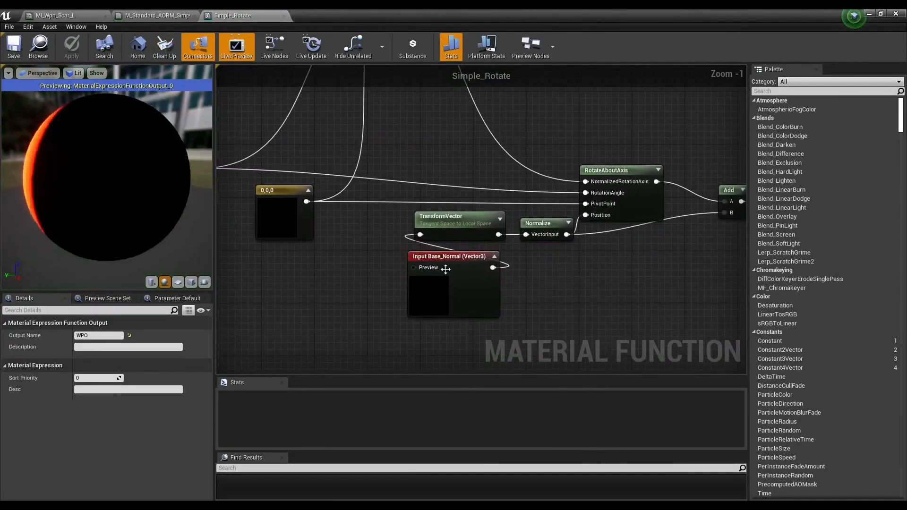
scroll(466, 271, "up", 1)
right_click_drag(426, 111, 468, 344)
scroll(468, 344, "down", 1)
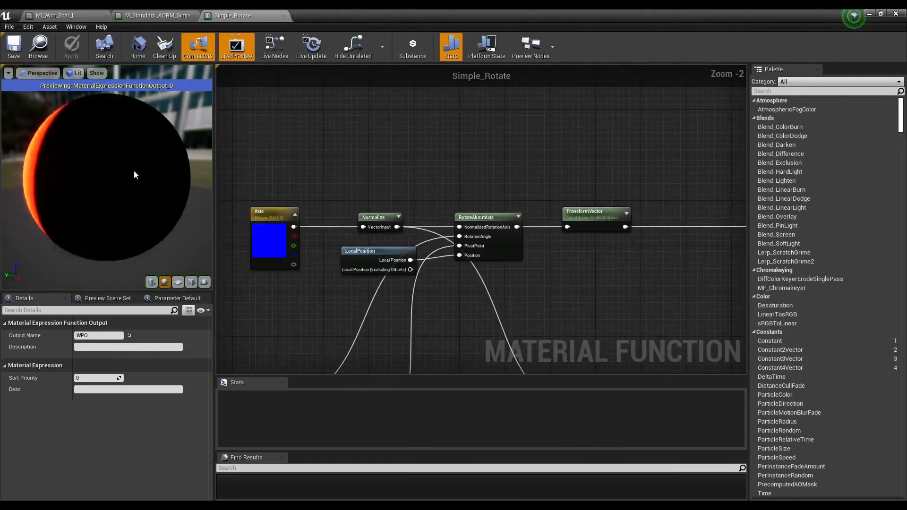
right_click_drag(451, 166, 147, 163)
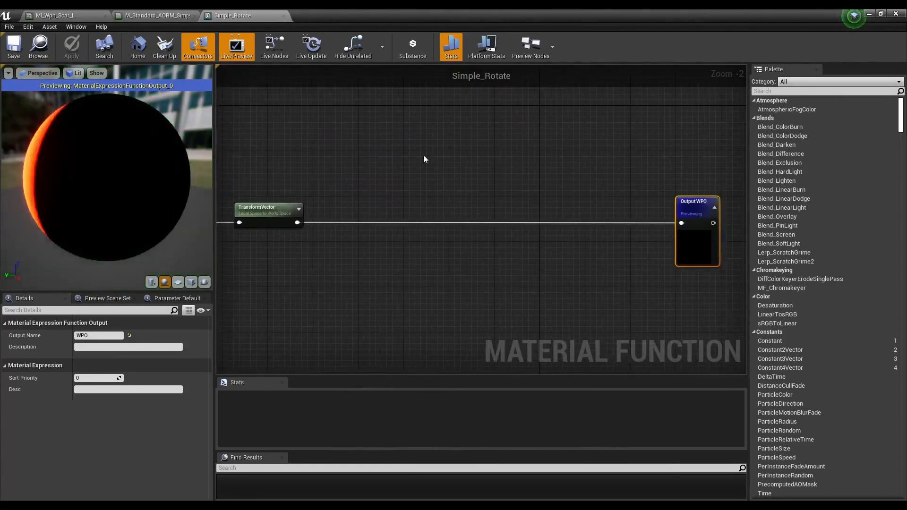
- Return to the M_Standard_AORM_Simple_Rotate graph and spread Simple_Rotate and MF_Base_AORM apart to make room between them
left_click(157, 15)
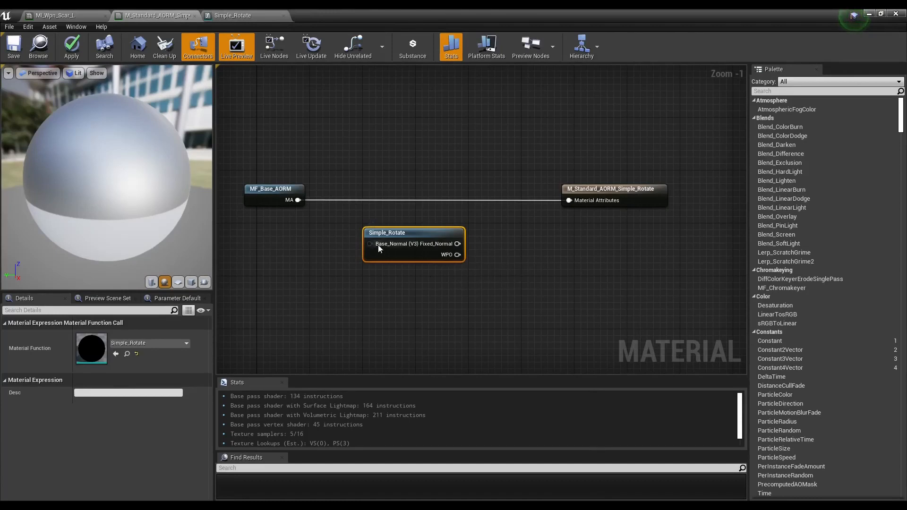
right_click_drag(333, 171, 350, 174)
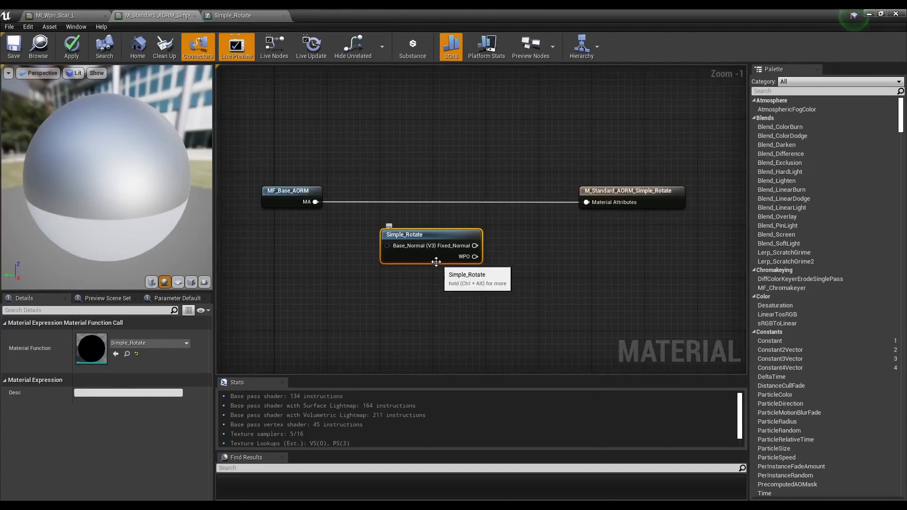
left_click_drag(425, 257, 455, 265)
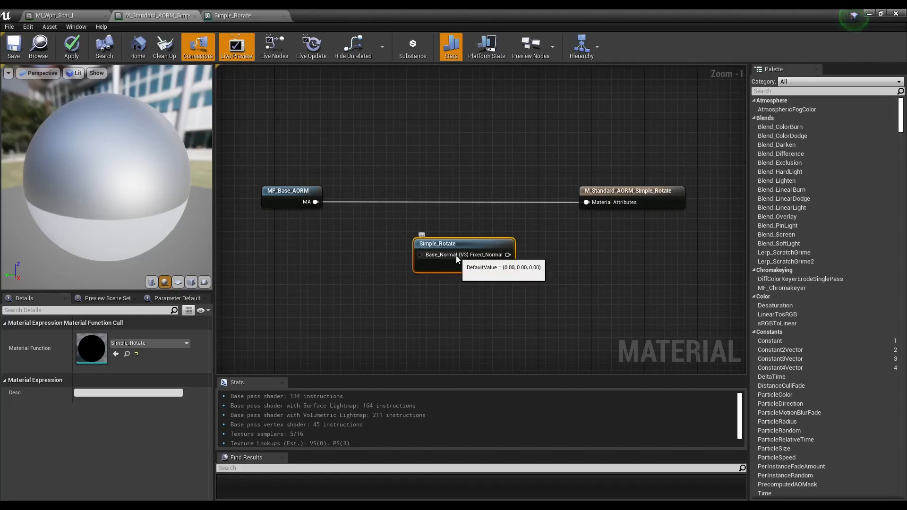
left_click_drag(310, 196, 222, 192)
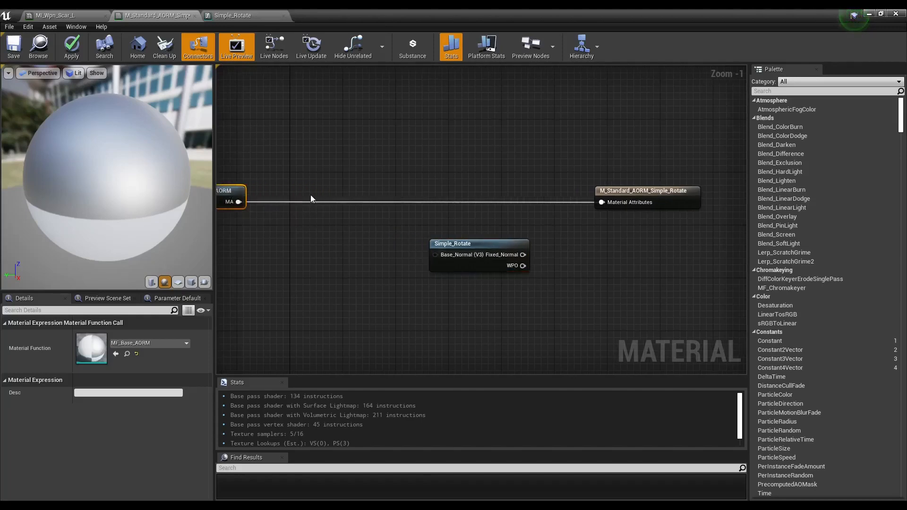
right_click_drag(311, 195, 394, 185)
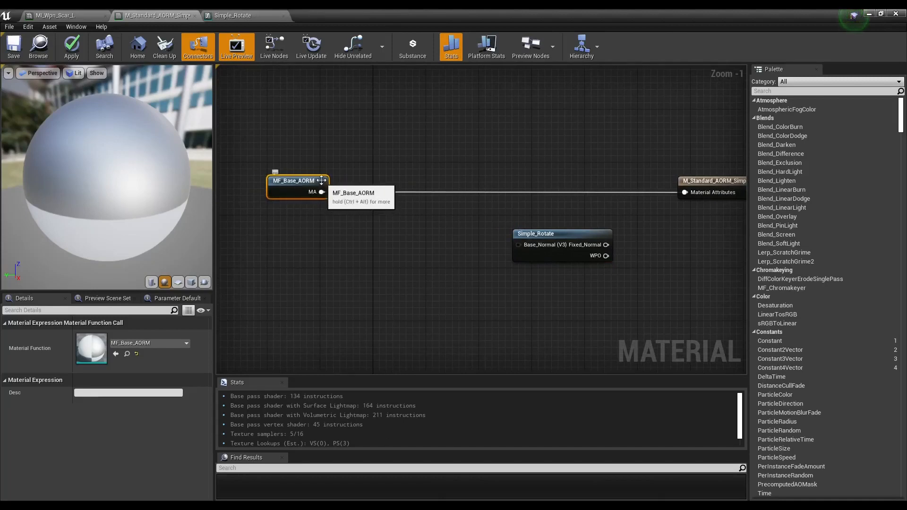
- Add a GetMaterialAttributes node fed by MF_Base_AORM's MA output, place it below the main connection and select it
left_click_drag(319, 183, 429, 168)
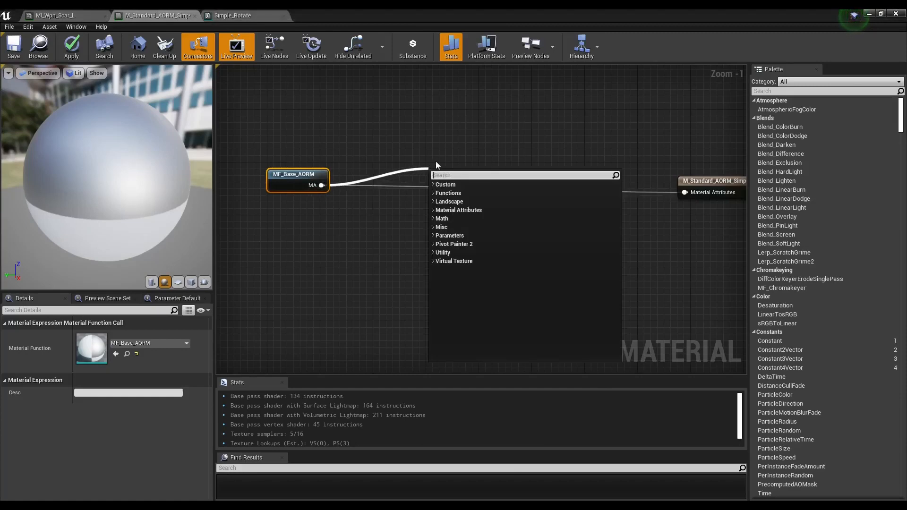
type("get")
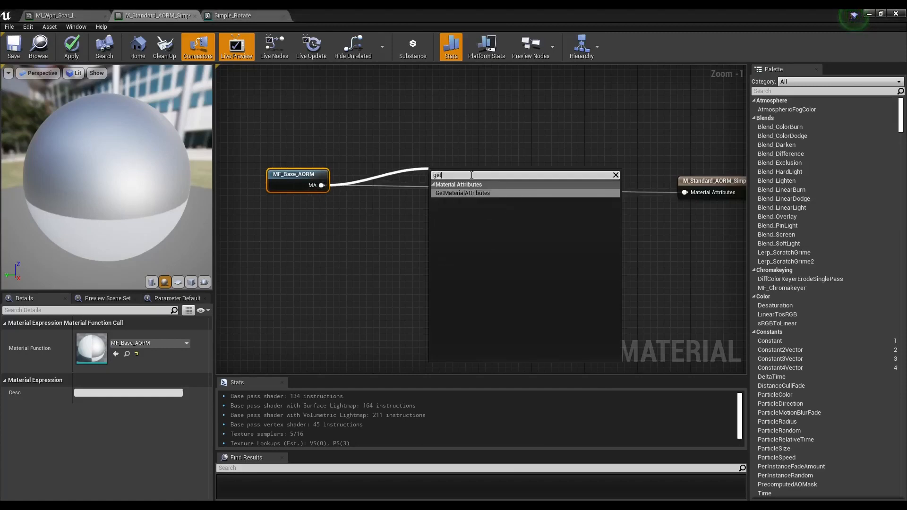
left_click(457, 193)
left_click_drag(475, 192, 488, 210)
left_click(396, 191)
left_click(482, 206)
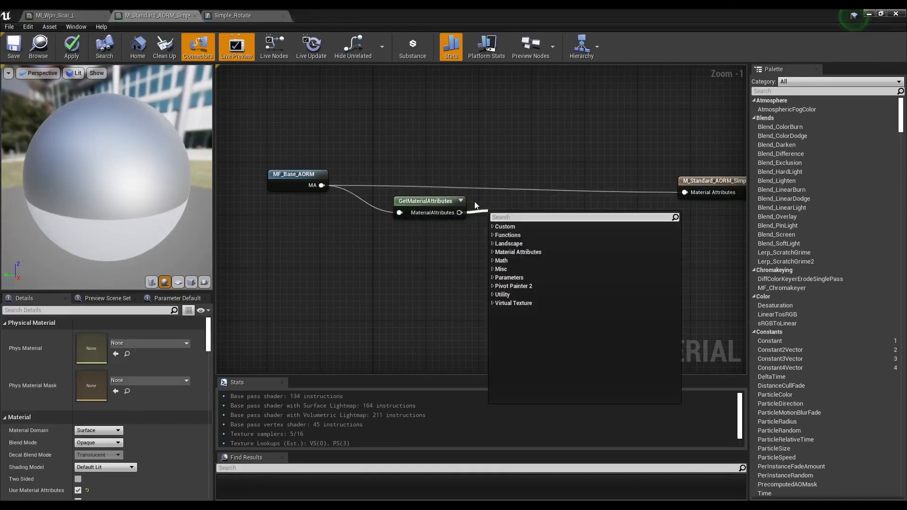
left_click(468, 209)
left_click(446, 207)
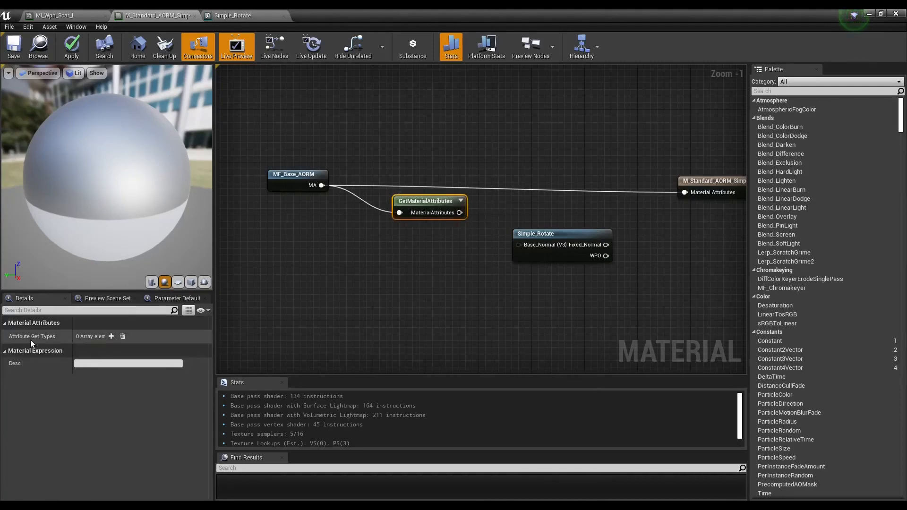
left_click(111, 336)
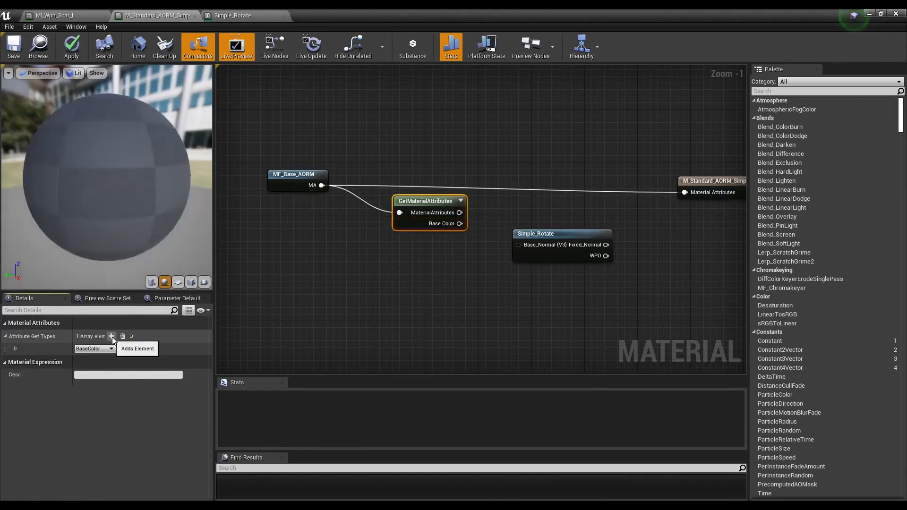
left_click(111, 336)
left_click(111, 336)
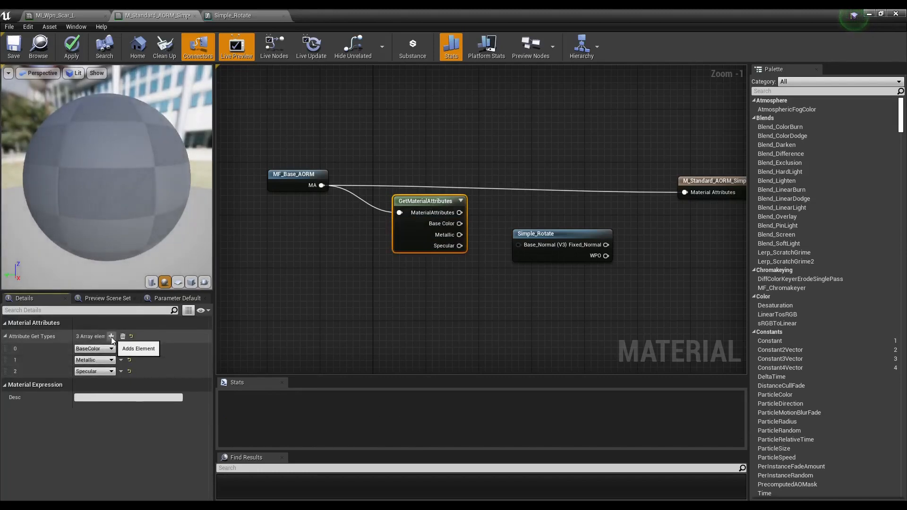
left_click(111, 336)
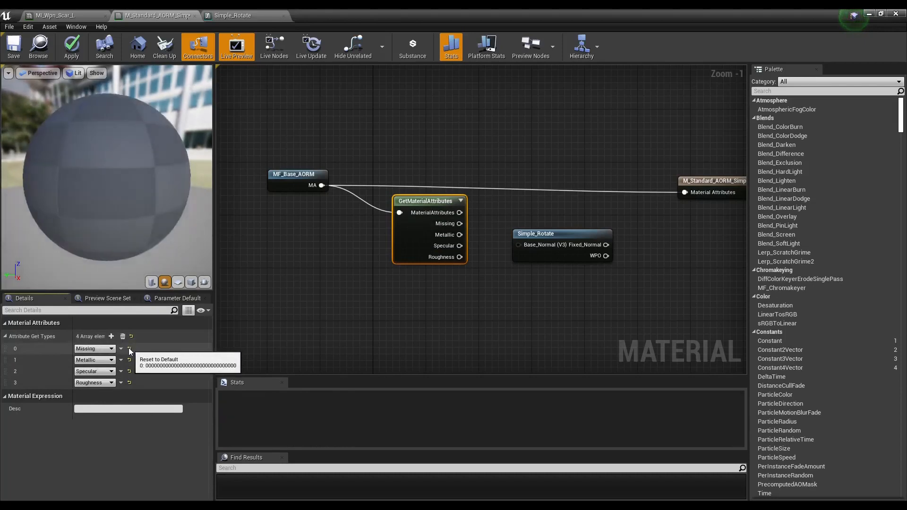
left_click(123, 337)
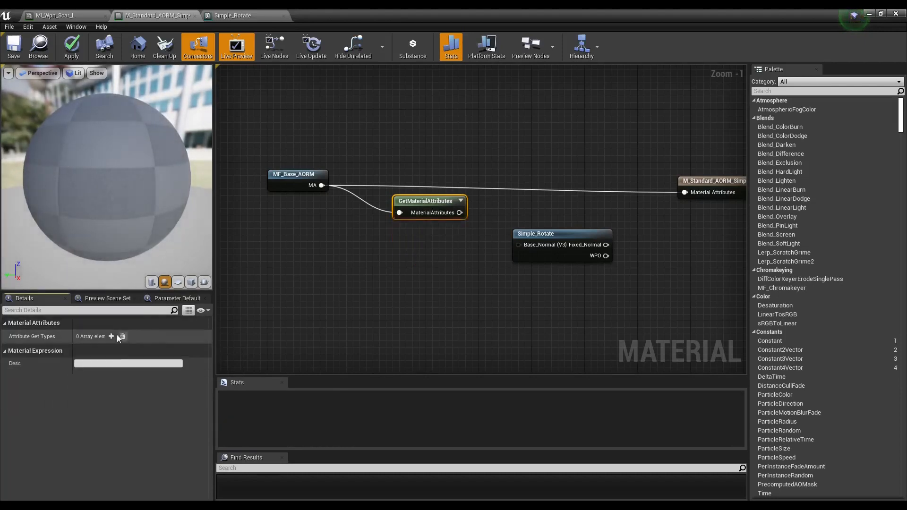
- Add a Normal attribute to GetMaterialAttributes and connect its output to Simple_Rotate's Base_Normal input
left_click(111, 336)
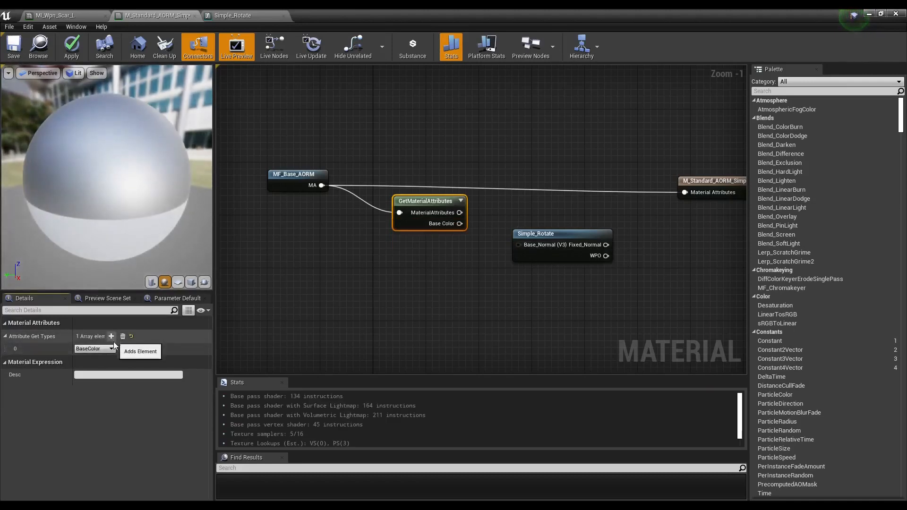
left_click(94, 348)
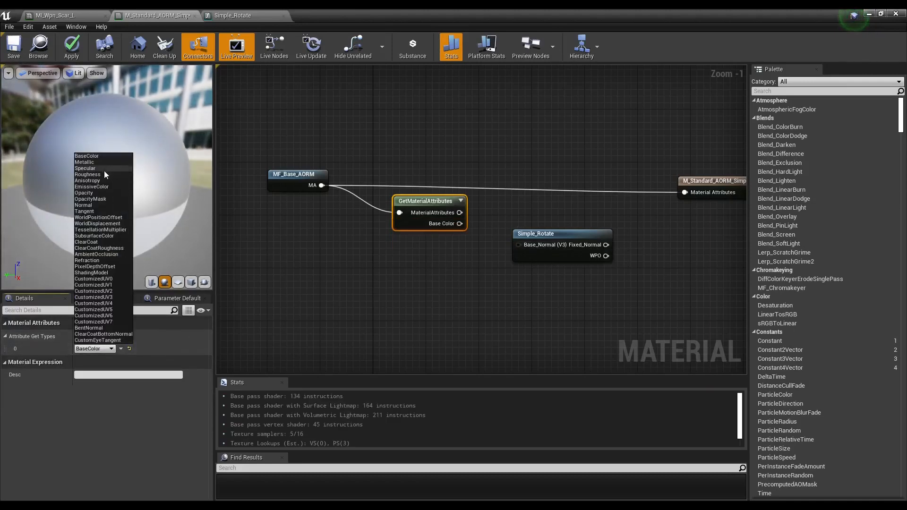
left_click(94, 204)
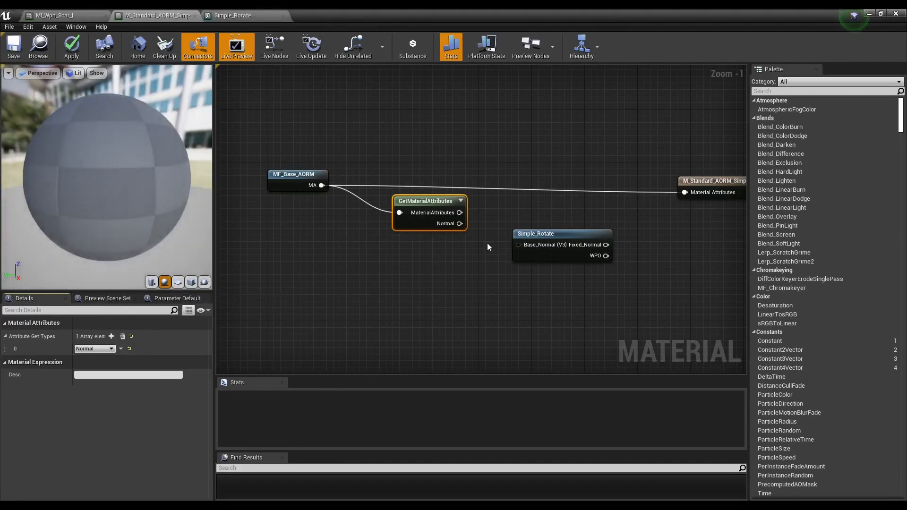
left_click_drag(458, 224, 567, 232)
- Tidy the layout by lowering GetMaterialAttributes, bringing Simple_Rotate closer to it and moving the material output node farther away
left_click_drag(436, 201, 424, 221)
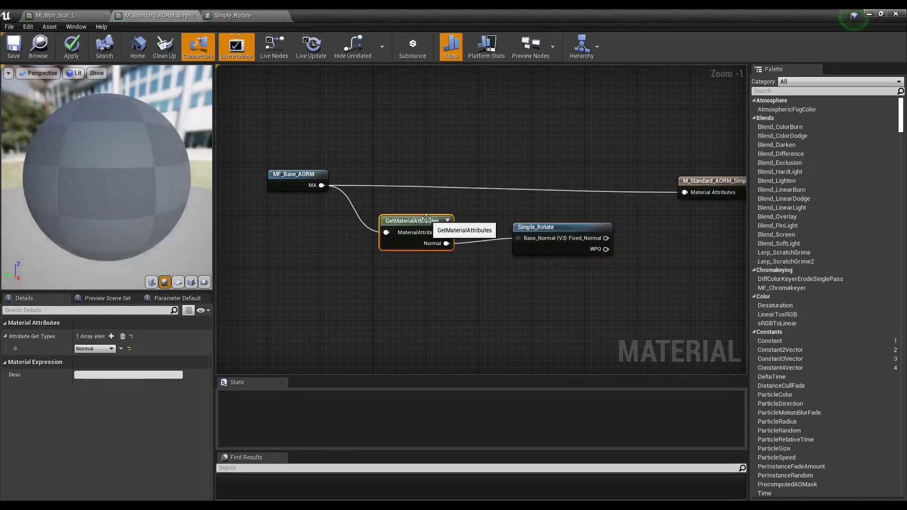
left_click_drag(576, 239, 554, 244)
right_click_drag(687, 255, 525, 262)
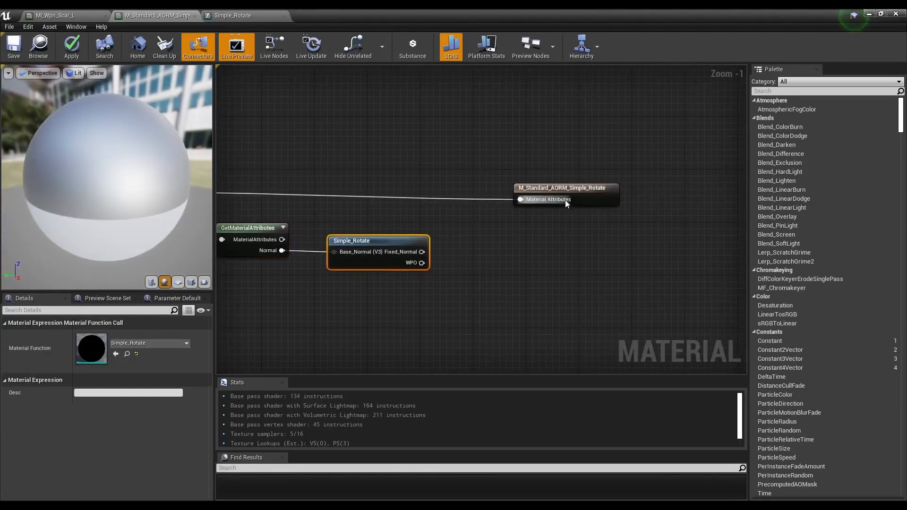
left_click_drag(575, 196, 626, 190)
right_click_drag(495, 297, 599, 312)
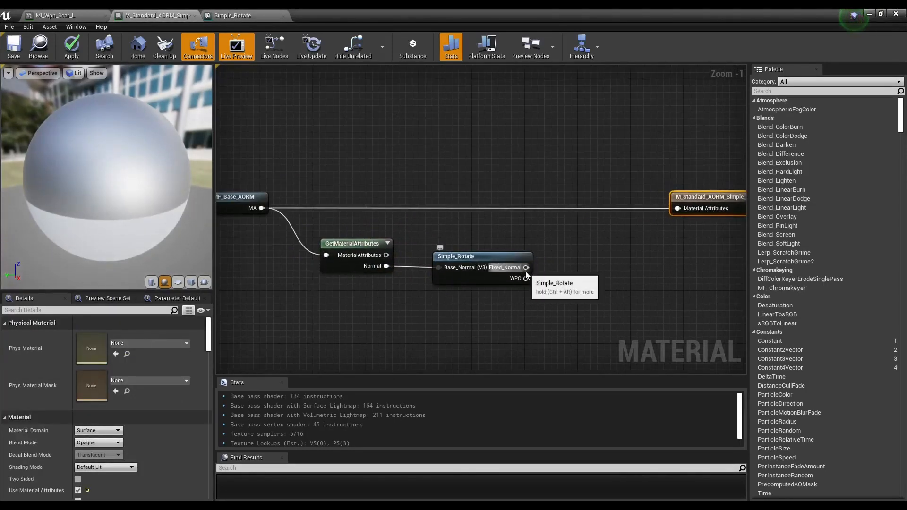
left_click_drag(525, 271, 569, 220)
left_click(506, 258)
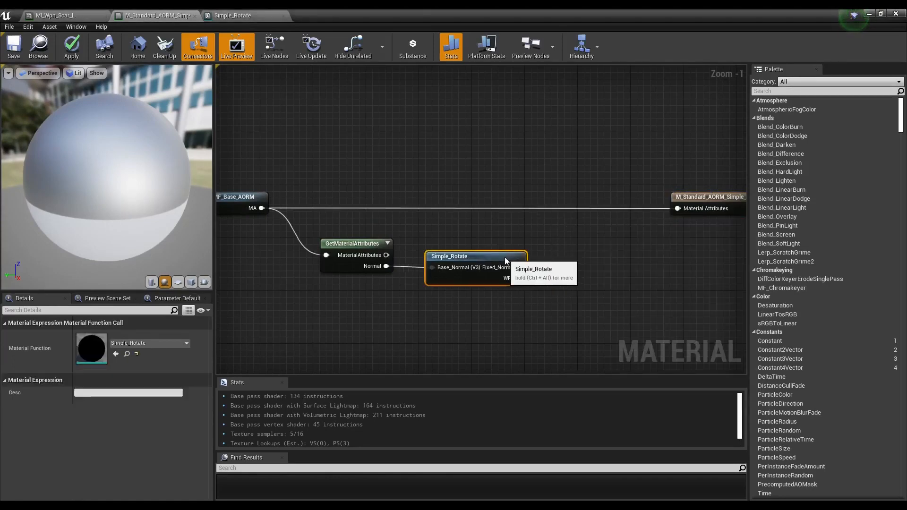
left_click_drag(520, 278, 602, 245)
left_click(563, 356)
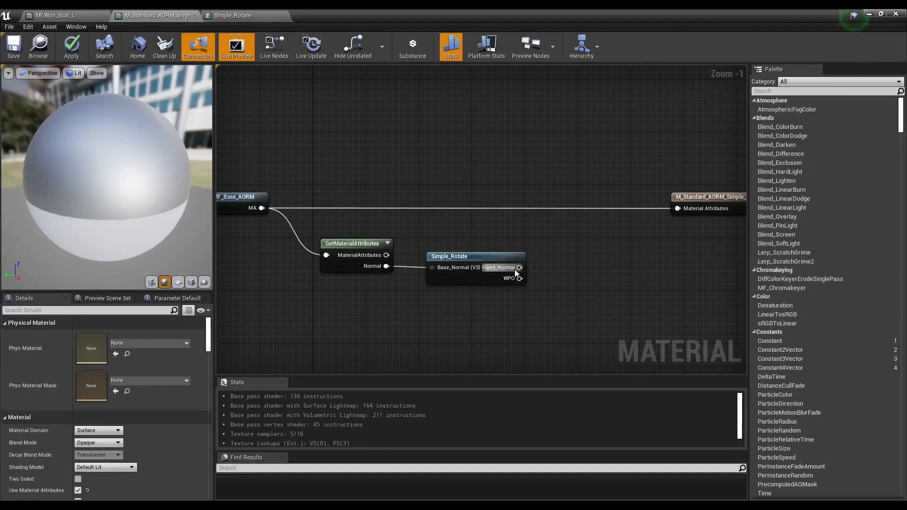
- Add a SetMaterialAttributes node fed by MF_Base_AORM's MA output and place it just before the material output node
right_click_drag(308, 170, 392, 152)
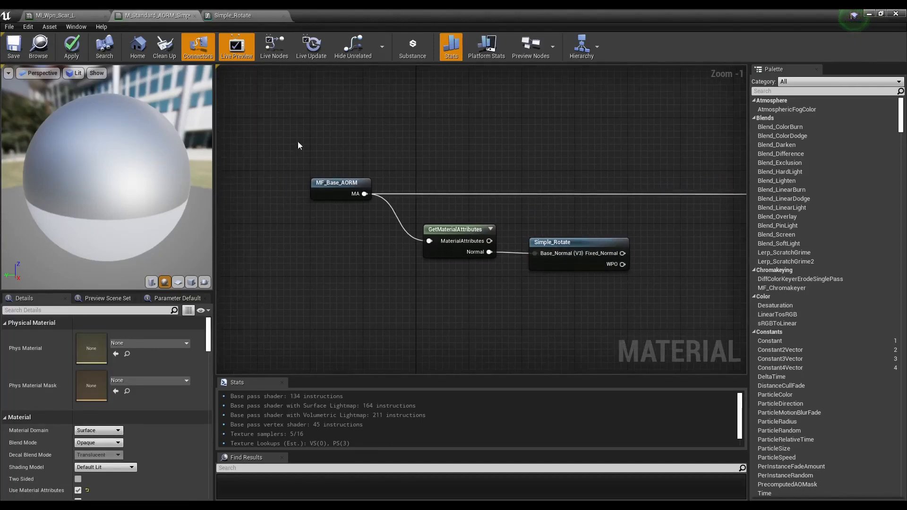
mouse_move(348, 184)
left_mouse_down()
mouse_move(380, 183)
mouse_move(362, 183)
left_mouse_up()
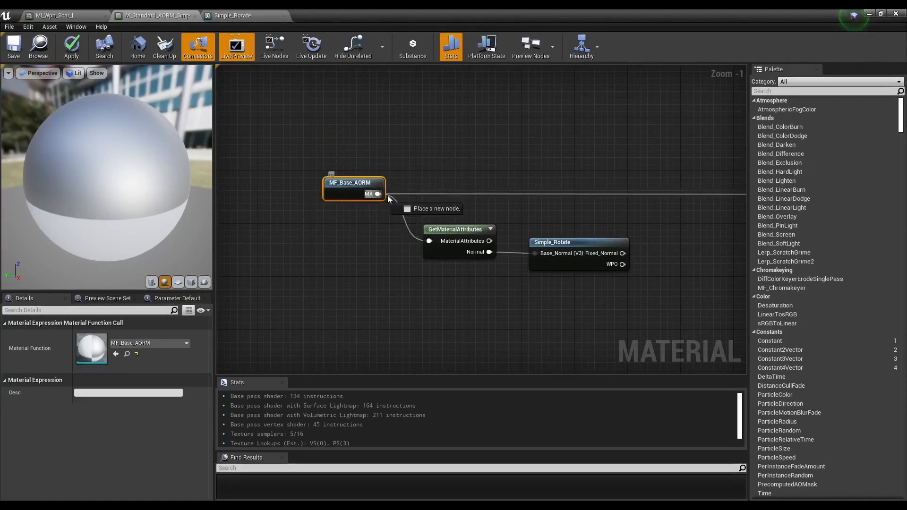
left_click_drag(670, 177, 656, 173)
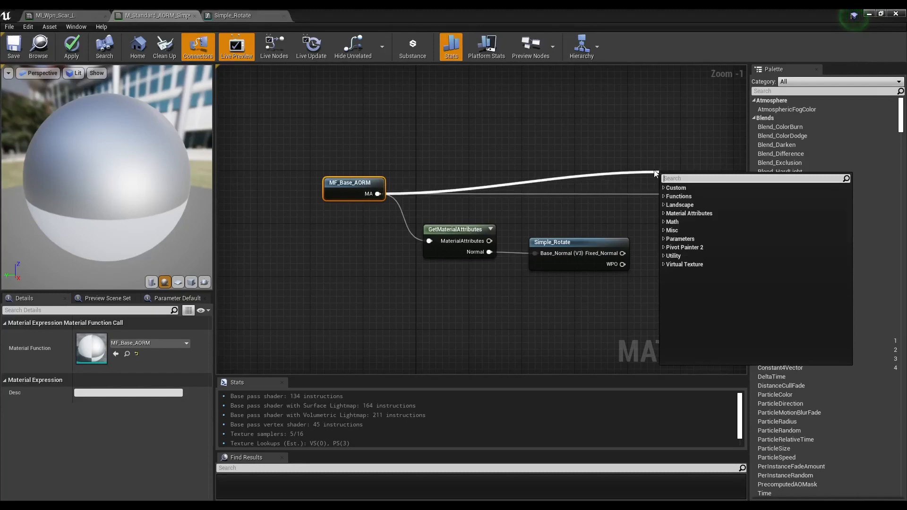
type("set")
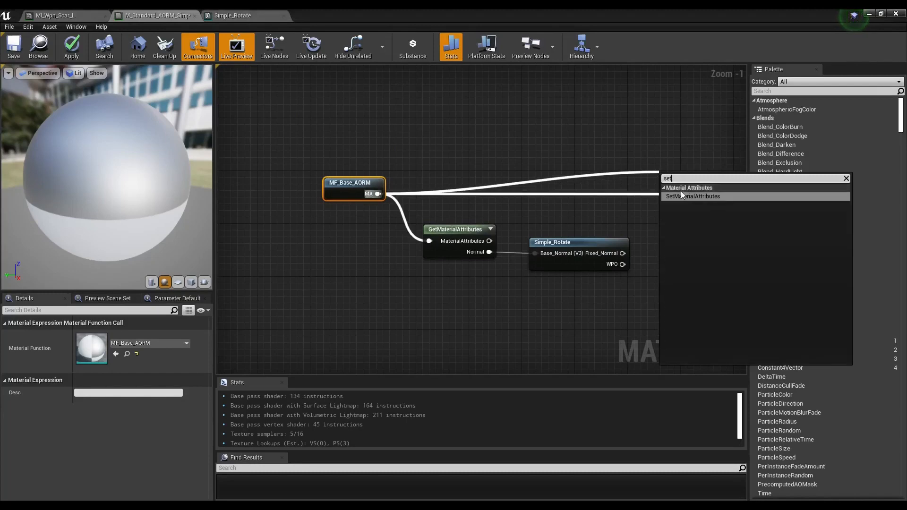
left_click(684, 195)
right_click_drag(692, 186, 548, 175)
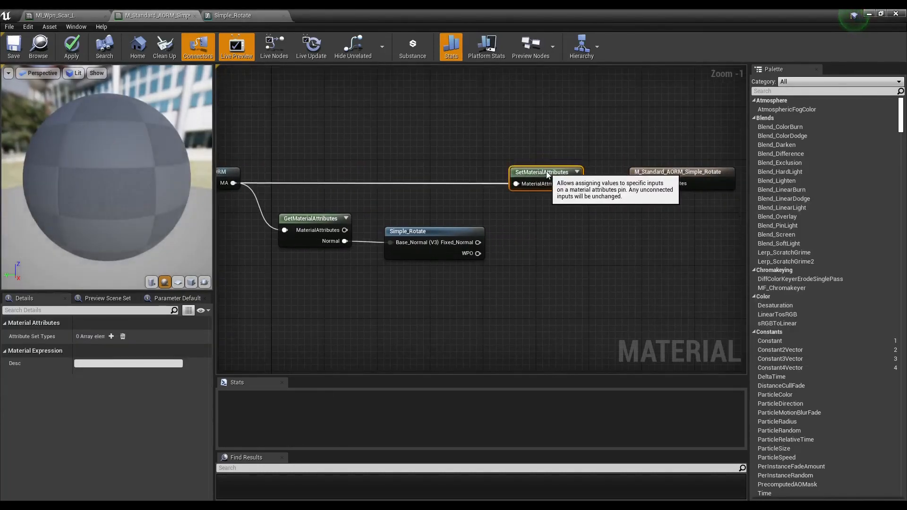
left_click_drag(553, 177, 559, 190)
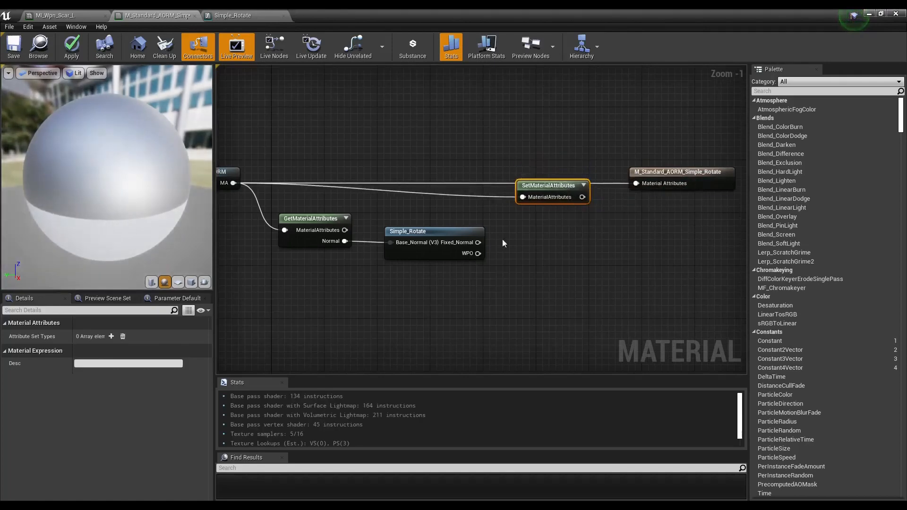
- Add an attribute entry to the SetMaterialAttributes node
left_click(111, 337)
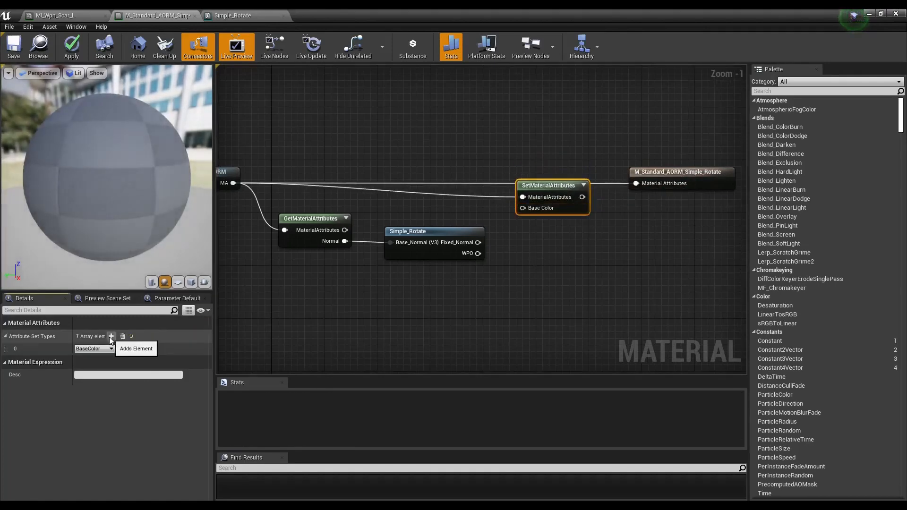
- Add a second attribute to the SetMaterialAttributes node and set its two attribute types to Normal and WorldPositionOffset
left_click(111, 336)
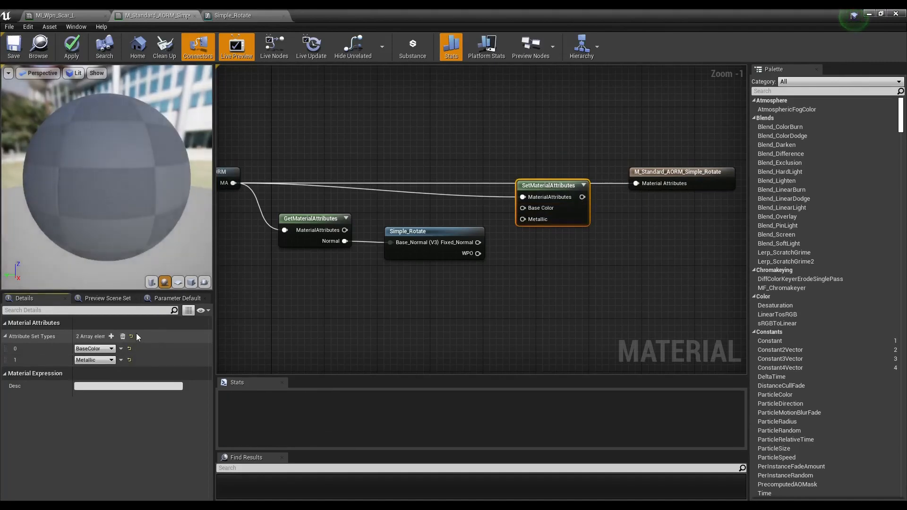
left_click(102, 348)
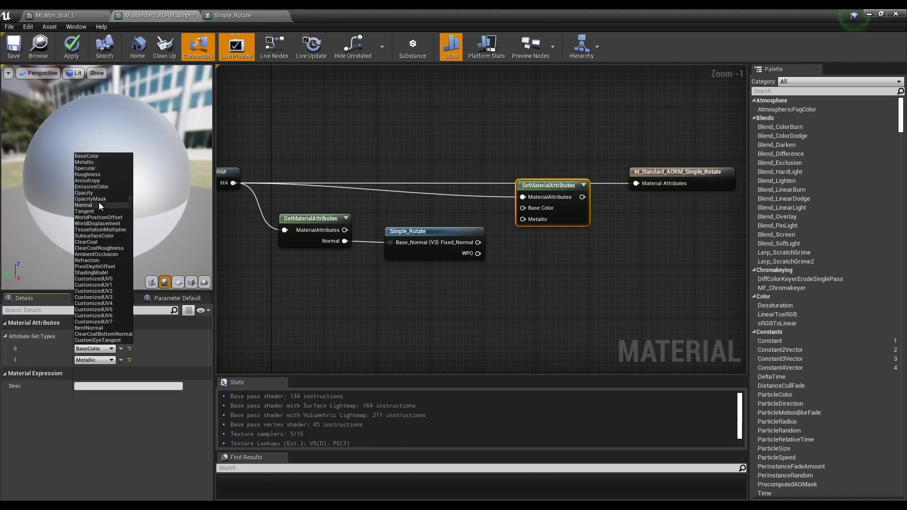
left_click(99, 204)
left_click(109, 359)
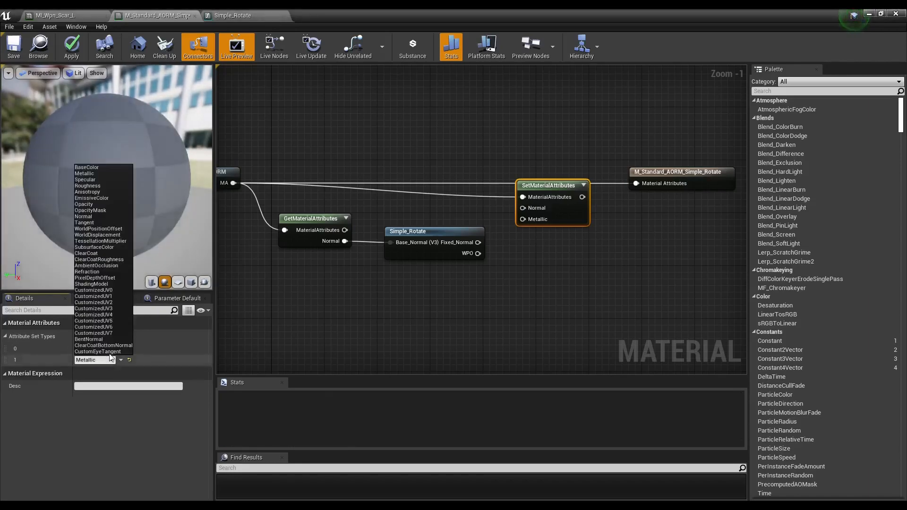
left_click(118, 227)
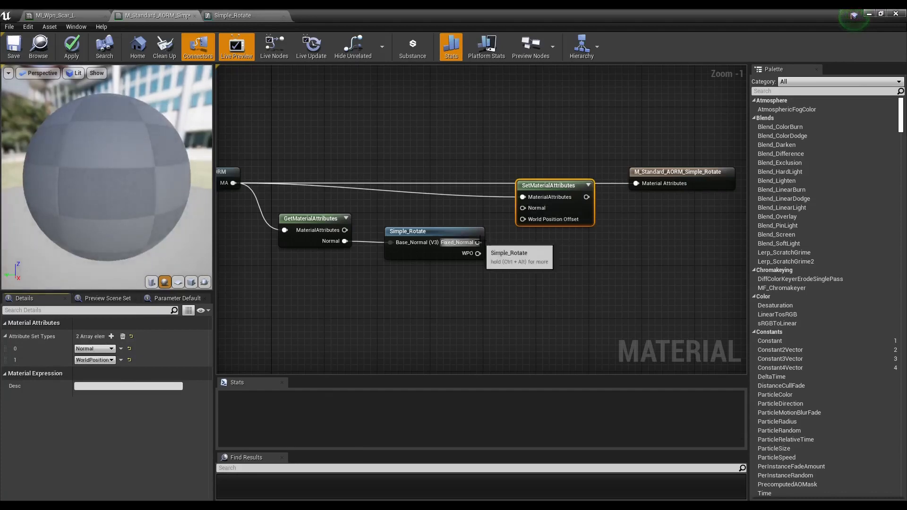
- Wire Simple_Rotate's Fixed_Normal and WPO into SetMaterialAttributes' Normal and World Position Offset, and connect its output to the final material node
left_click_drag(515, 211, 482, 264)
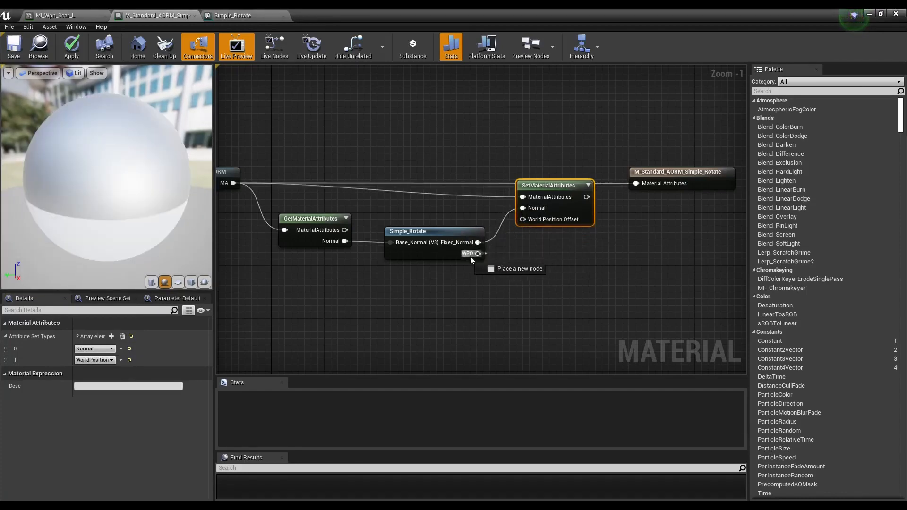
left_click_drag(509, 226, 523, 219)
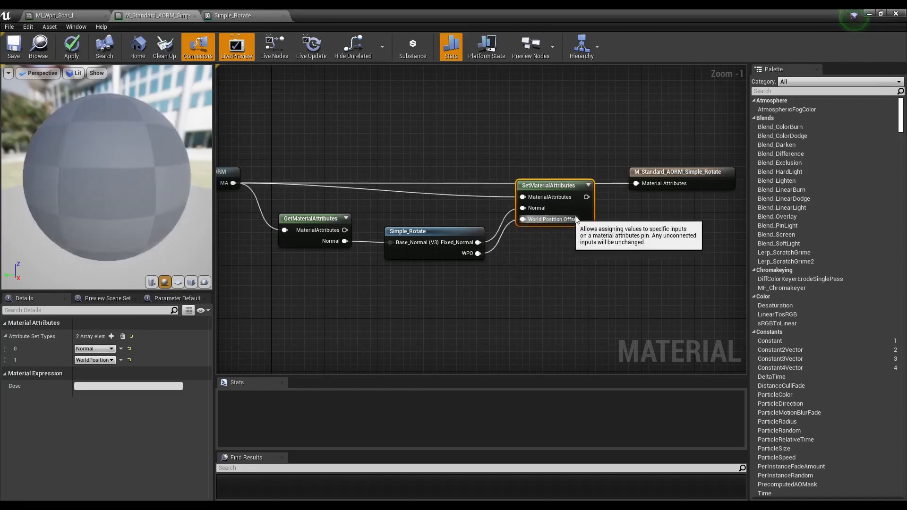
right_click_drag(611, 218, 580, 244)
left_click_drag(557, 223, 660, 209)
left_click(647, 203)
left_click_drag(532, 216, 532, 209)
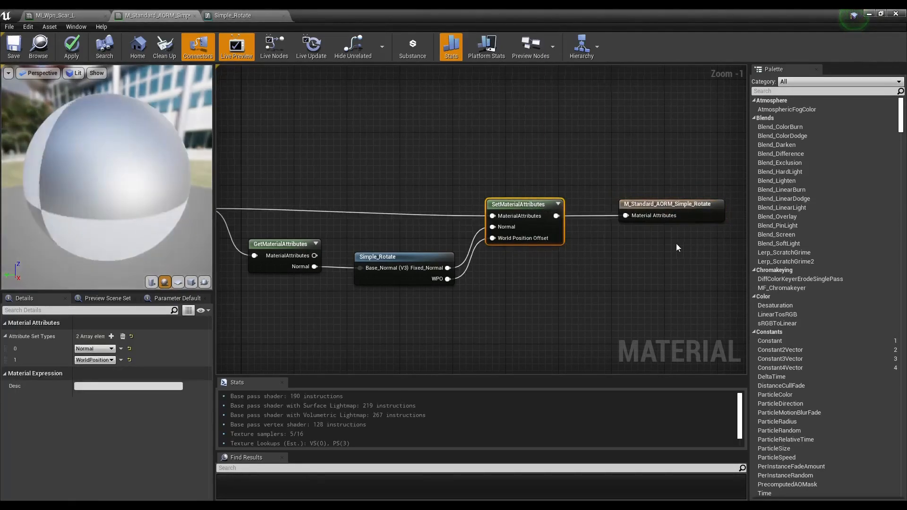
- Apply the changes to the M_Standard_AORM_Simple_Rotate material and save it
right_click_drag(676, 243, 586, 237)
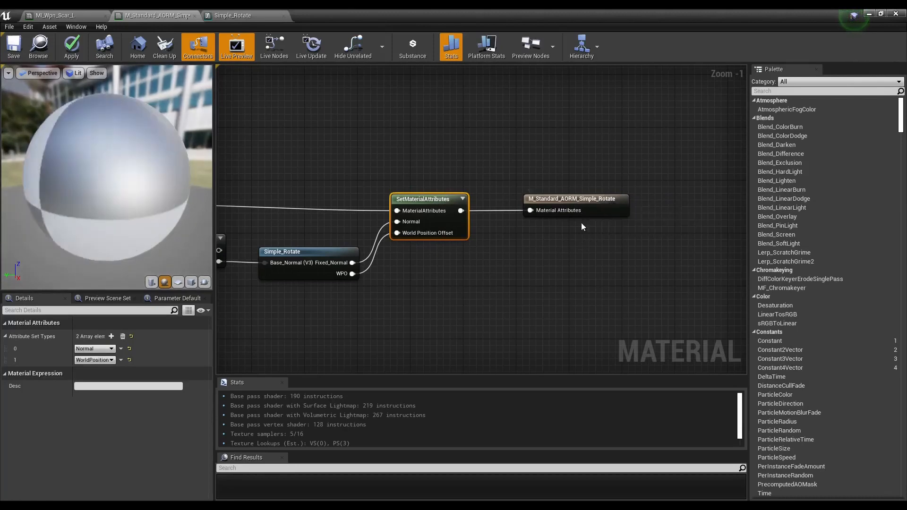
scroll(509, 132, "down", 3)
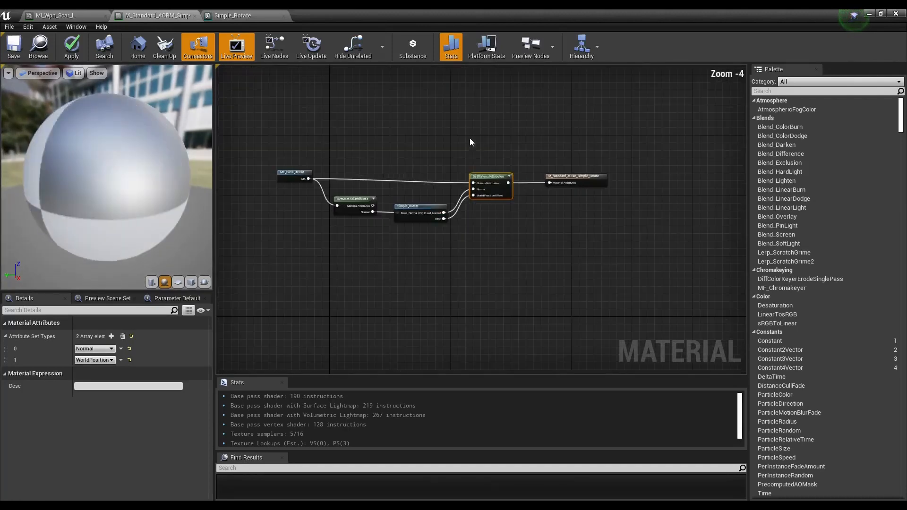
mouse_move(107, 166)
left_mouse_down()
mouse_move(151, 165)
mouse_move(123, 165)
left_mouse_up()
left_click(74, 50)
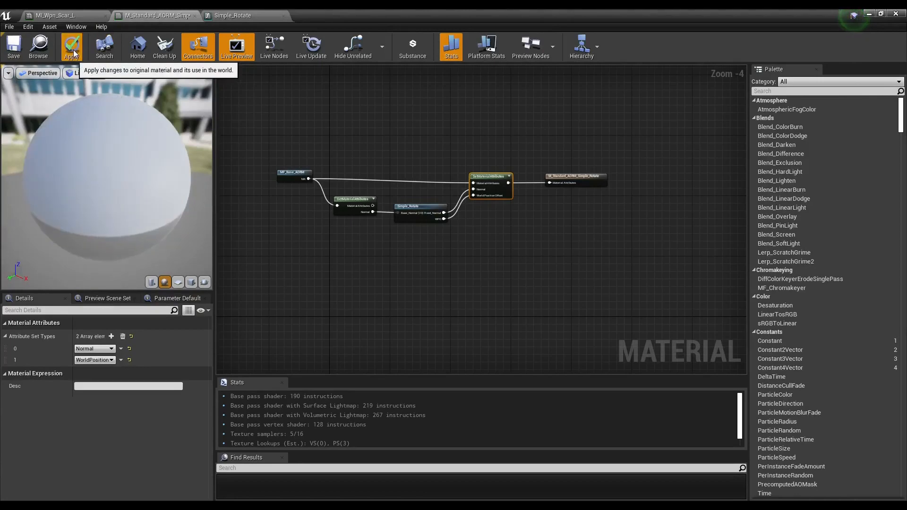
left_click(14, 47)
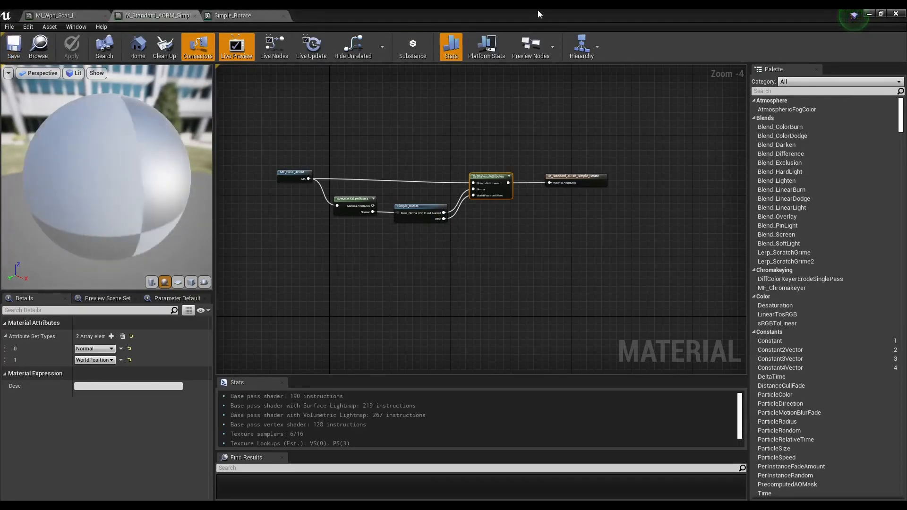
- Find the material instance MI_Wpn_Scar_L assigned to the rifle mesh in the content browser and open it
double_click(538, 11)
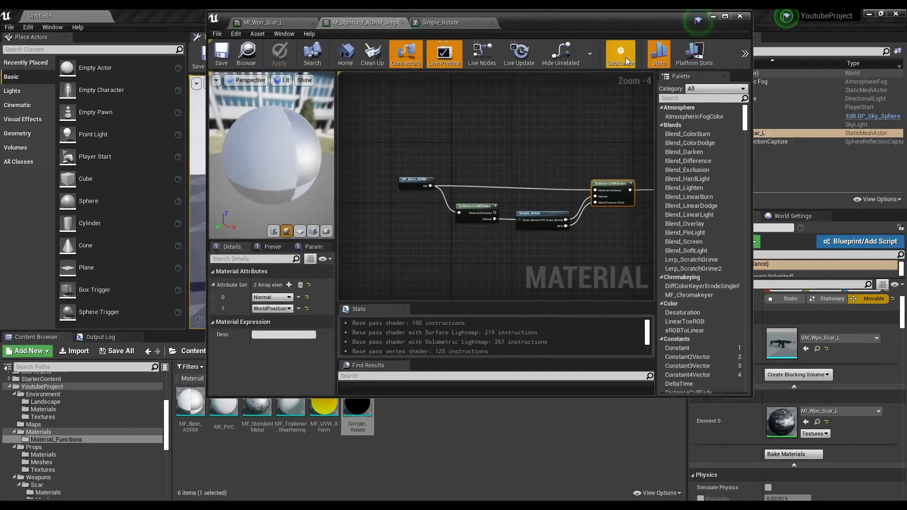
left_click_drag(631, 21, 365, 43)
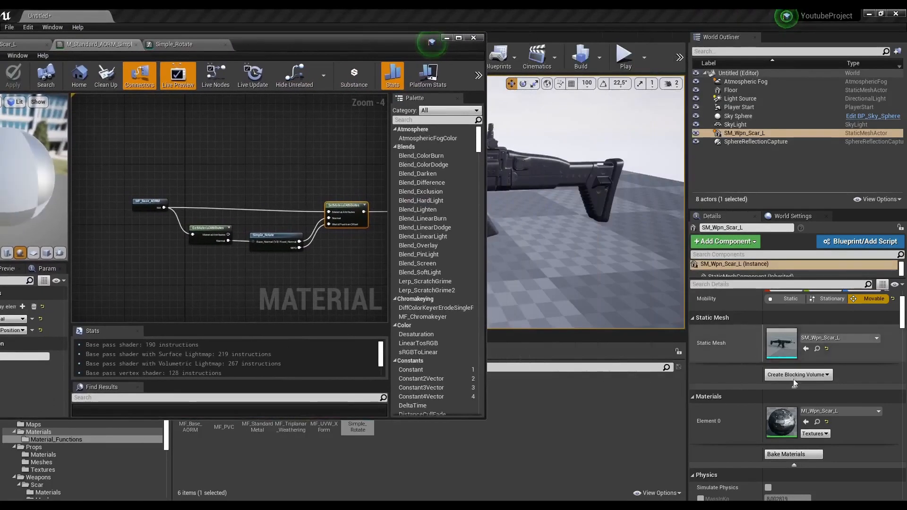
left_click(817, 422)
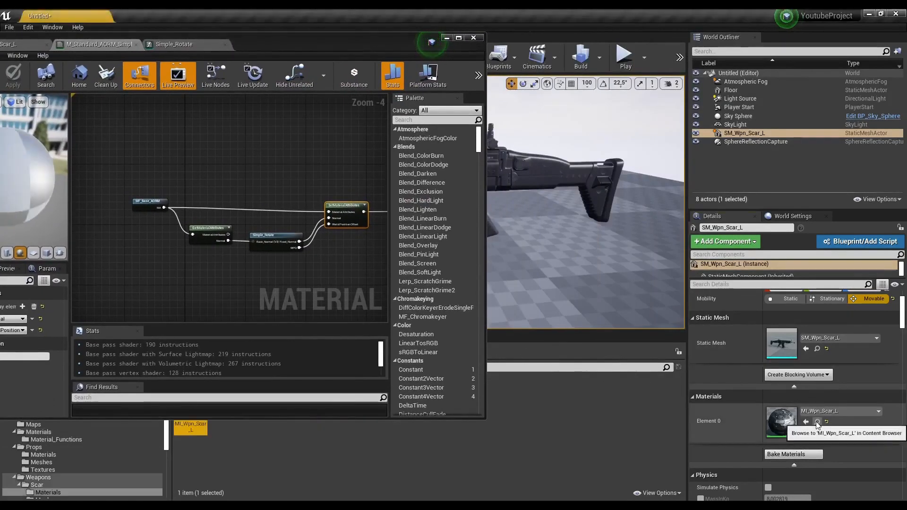
left_click(446, 38)
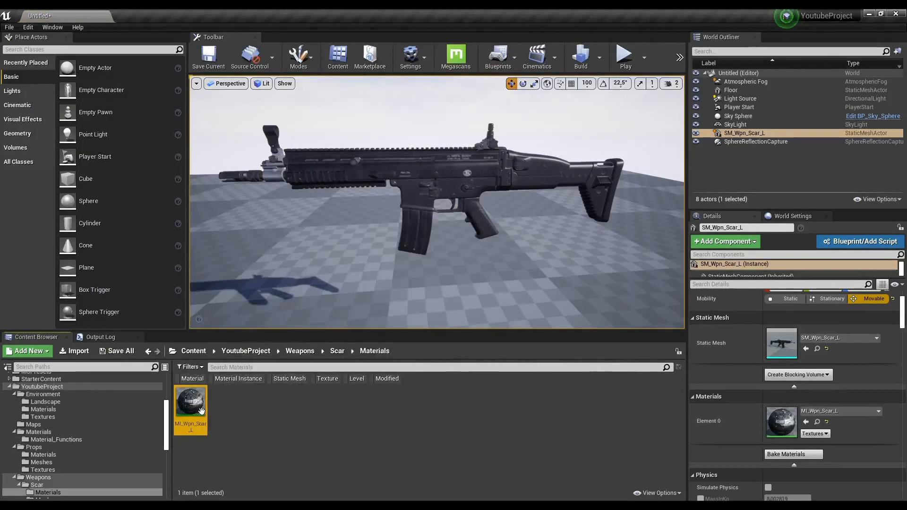
double_click(200, 396)
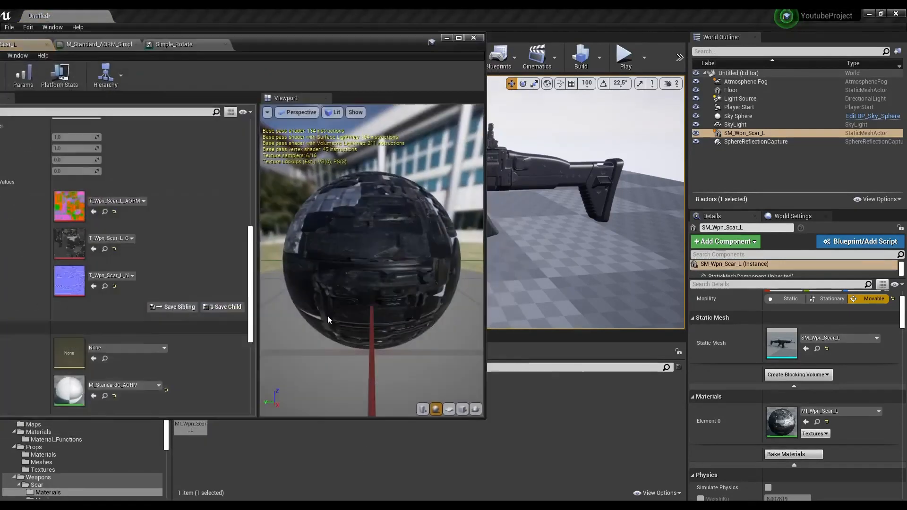
- Change the parent of MI_Wpn_Scar_L to M_Standard_AORM_Simple_Rotate
left_click_drag(284, 40, 361, 22)
scroll(287, 272, "down", 2)
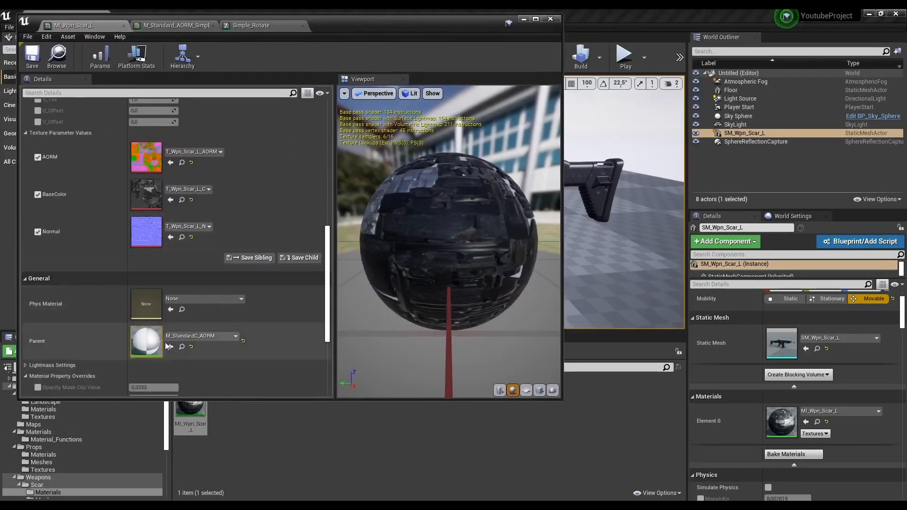
left_click(217, 336)
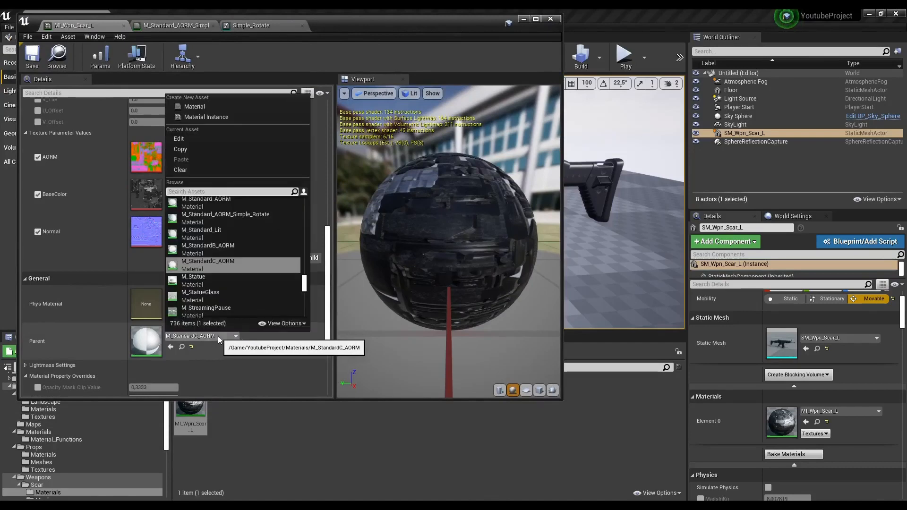
left_click(253, 217)
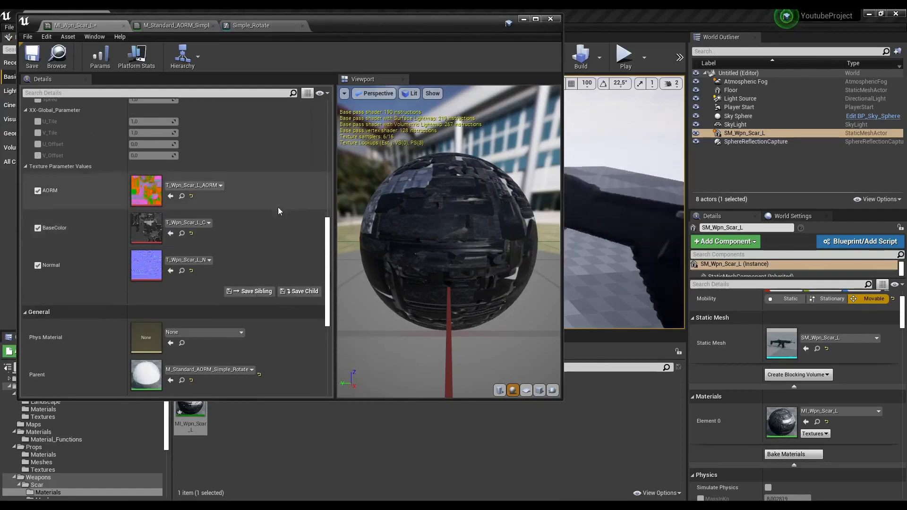
- Uncover the level's rifle, enable the Axis and Speed overrides under Rotate, and set Speed to 0,1
left_click_drag(468, 24, 785, 246)
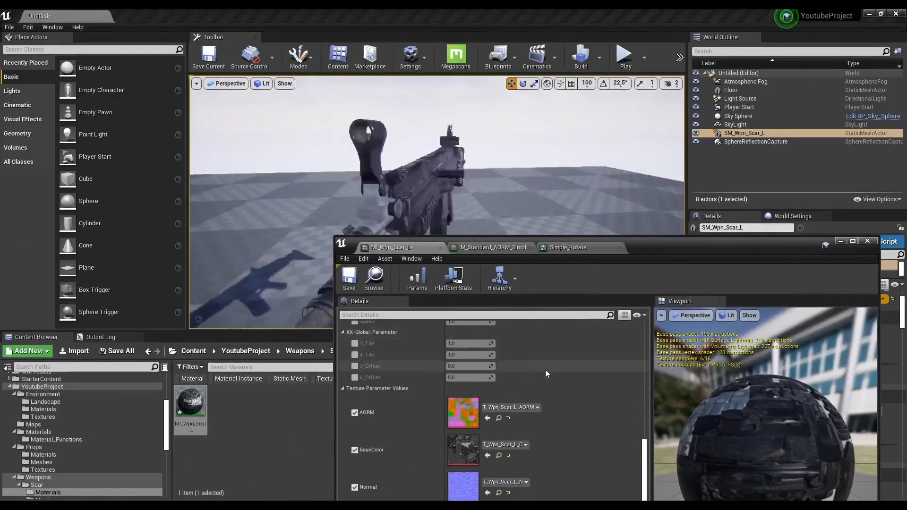
scroll(566, 370, "up", 3)
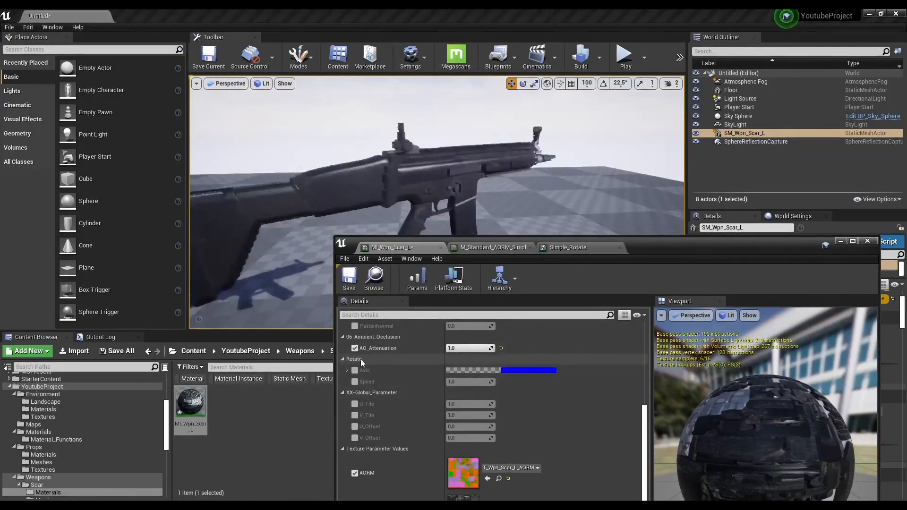
left_click(354, 370)
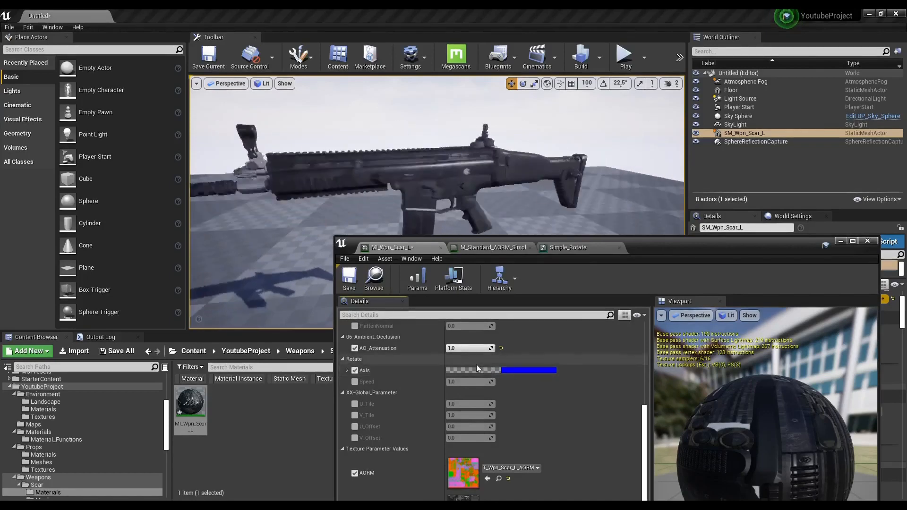
left_click(355, 382)
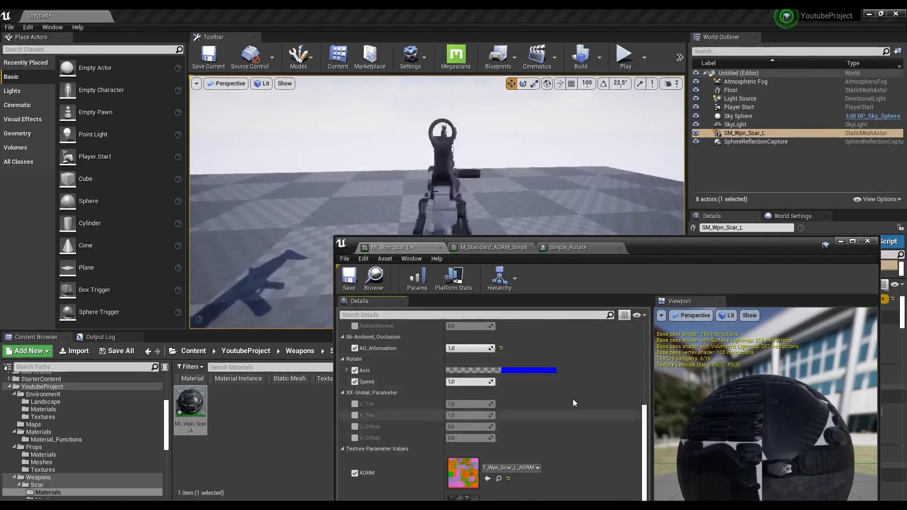
left_click(472, 382)
type("0")
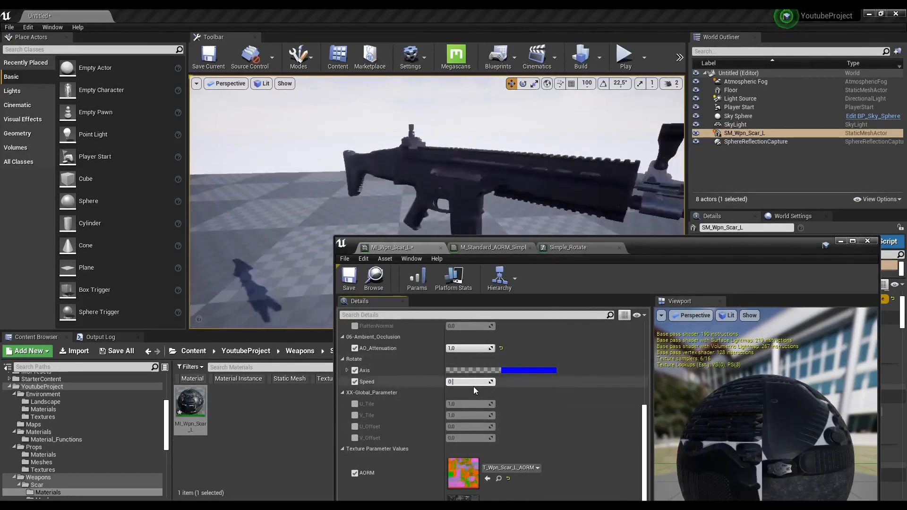
type(",1")
key("Return")
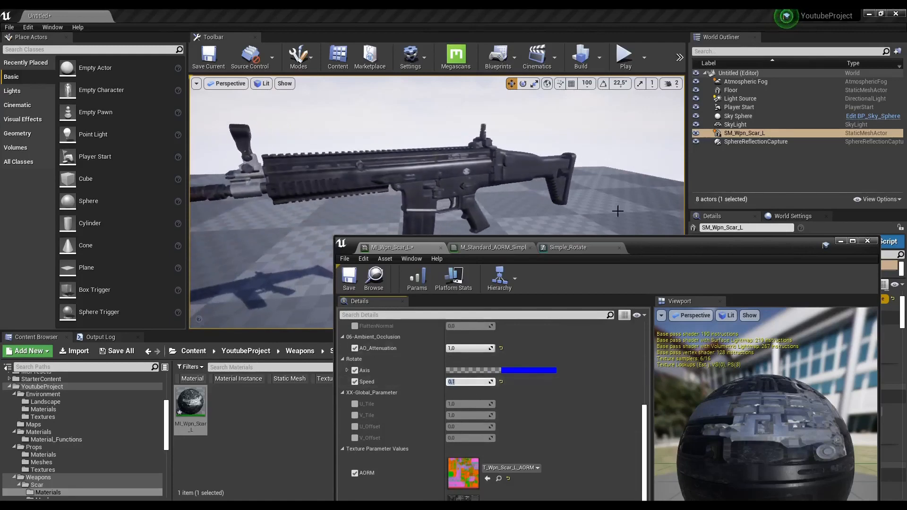
- Set the rotation Axis colour to about R 0,166, G 0,325, B 1,0 and save the material instance
left_click(528, 371)
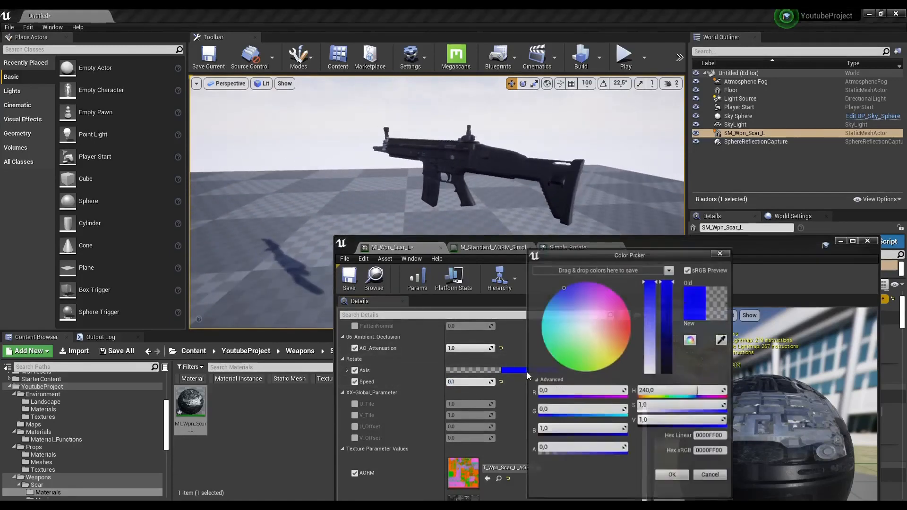
mouse_move(592, 324)
left_mouse_down()
mouse_move(631, 322)
mouse_move(619, 342)
mouse_move(573, 342)
mouse_move(551, 330)
mouse_move(560, 306)
mouse_move(574, 304)
left_mouse_up()
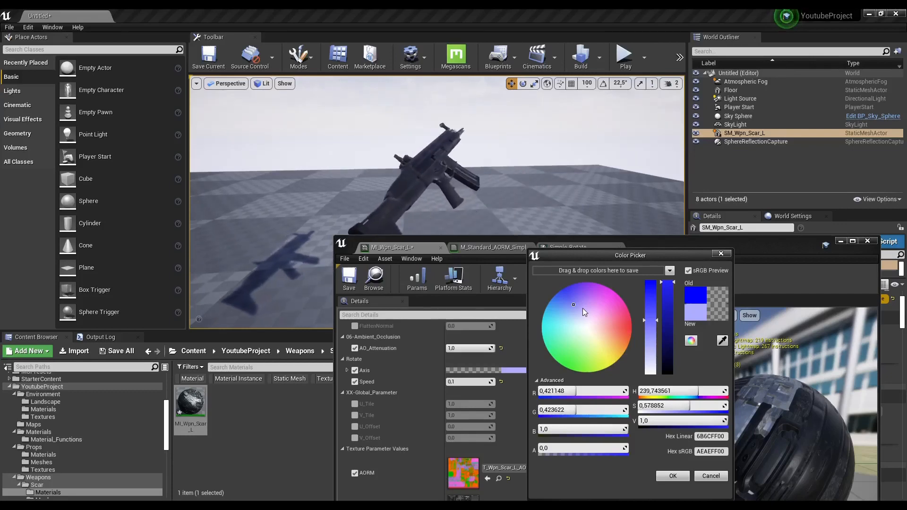
left_click_drag(580, 312, 562, 300)
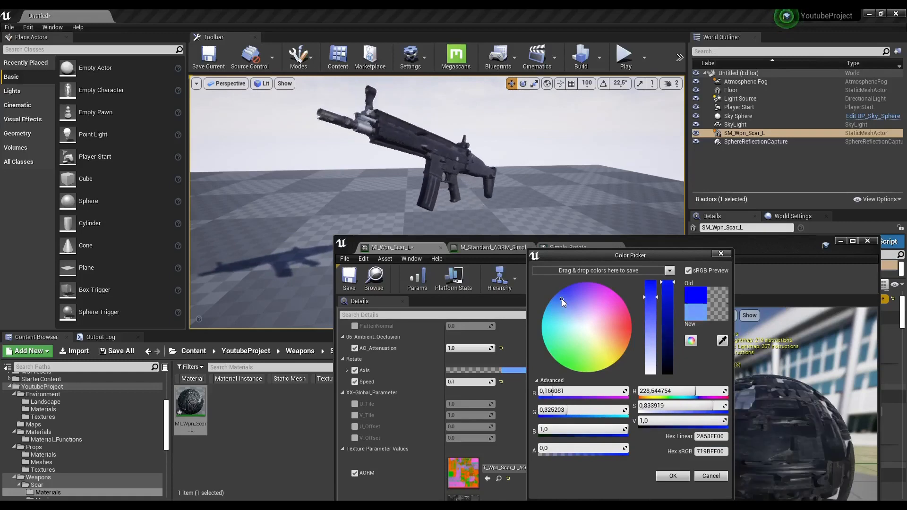
left_click(677, 475)
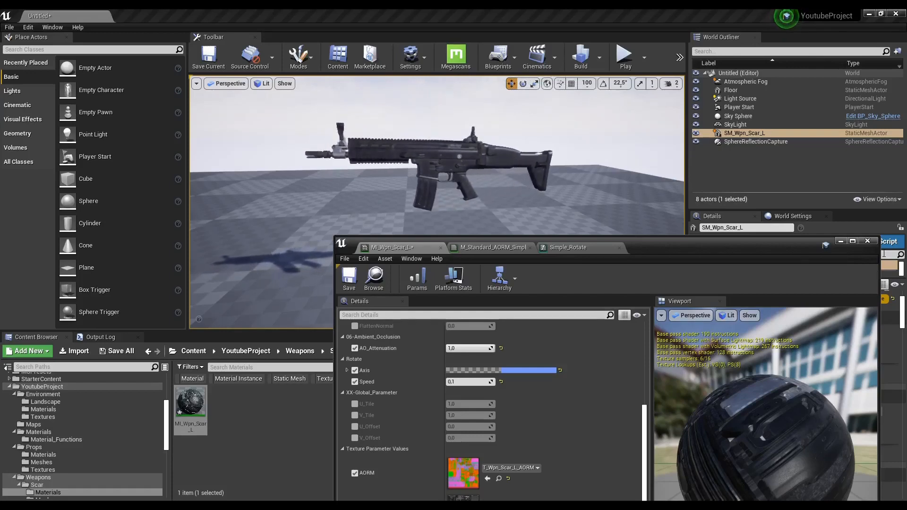
left_click(349, 278)
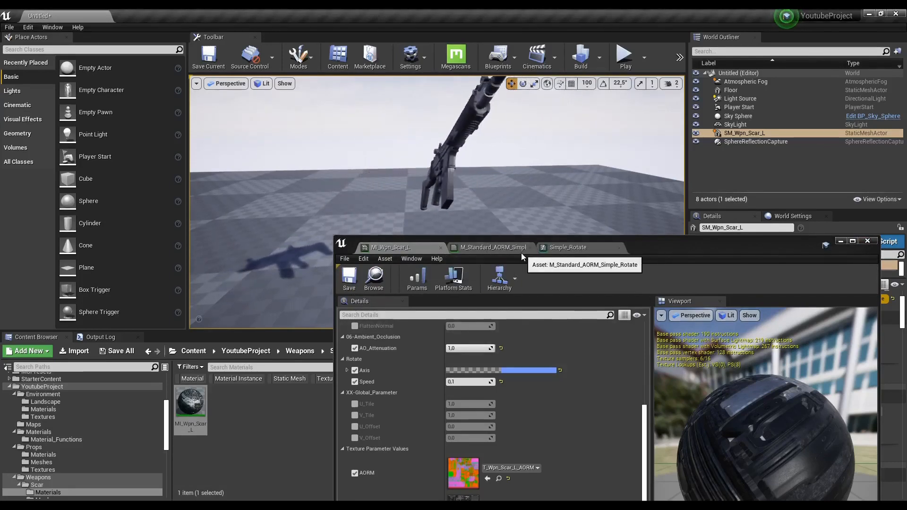
- Return to the maximized M_Standard_AORM_Simple_Rotate graph, straighten its SetMaterialAttributes and output nodes, and open the MF_Base_AORM function
left_click(486, 247)
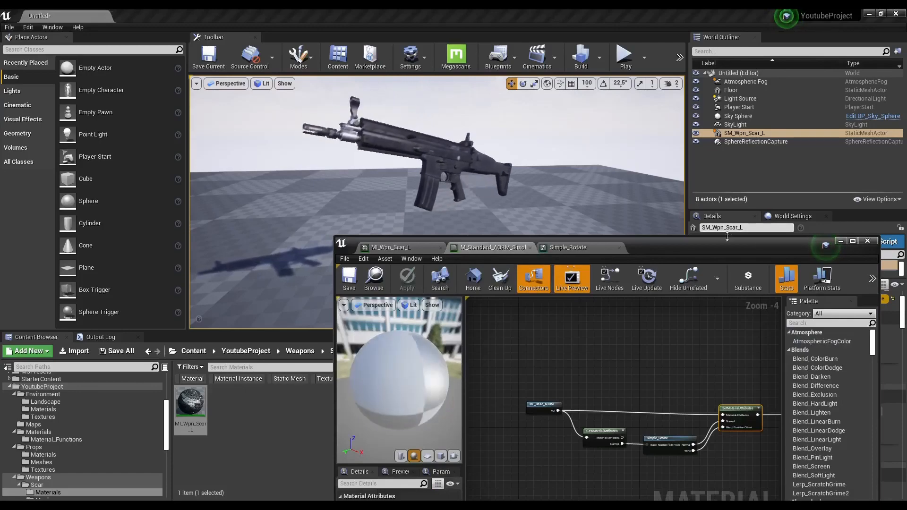
double_click(693, 248)
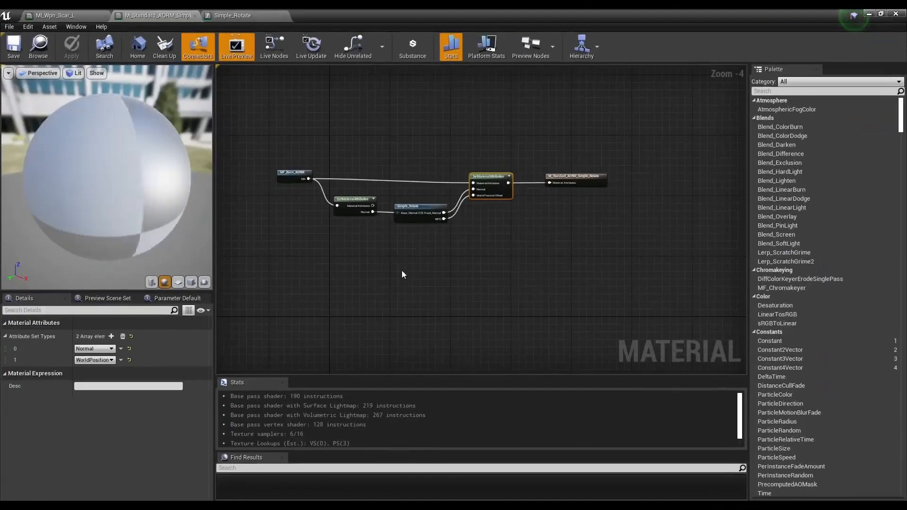
right_click_drag(334, 260, 413, 295)
scroll(455, 253, "up", 2)
right_click_drag(596, 280, 510, 314)
left_click_drag(550, 230, 551, 224)
right_click_drag(291, 169, 315, 170)
left_click_drag(680, 227, 680, 221)
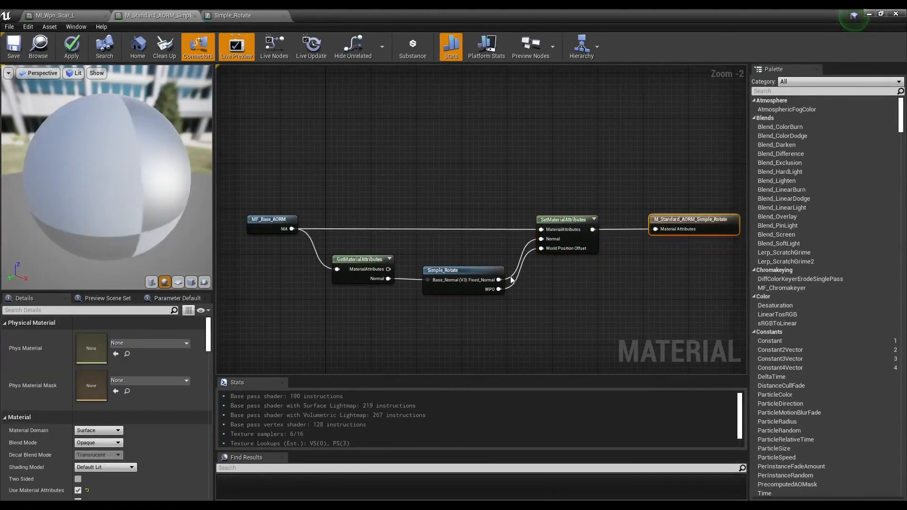
right_click_drag(451, 292, 495, 288)
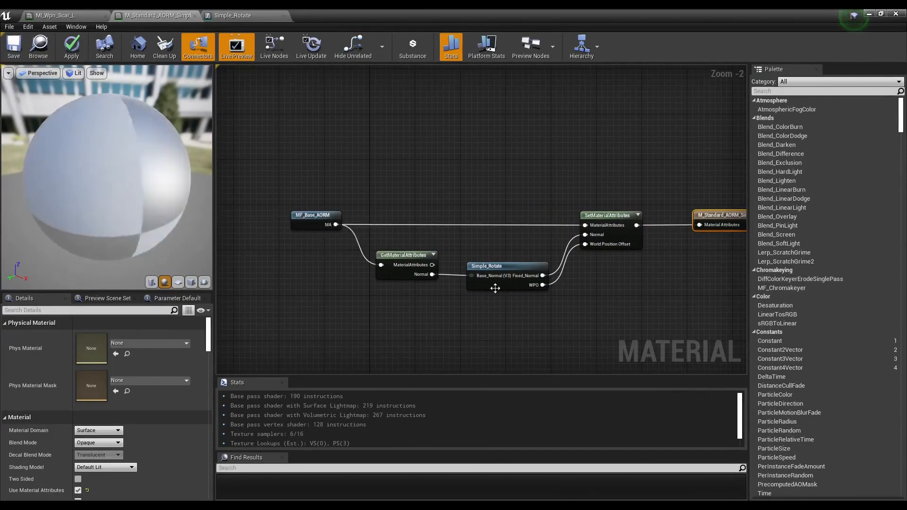
double_click(302, 226)
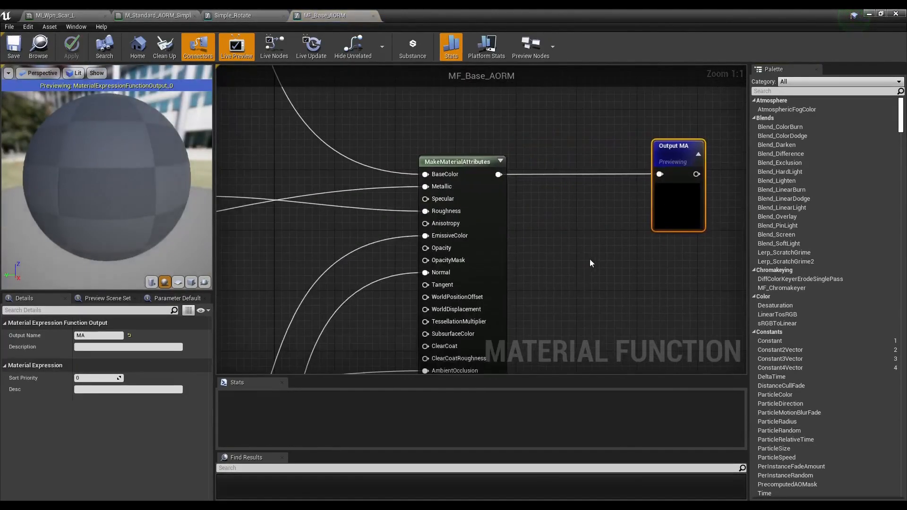
- Examine the attribute groups feeding the MA output in MF_Base_AORM, and return to the M_Standard_AORM_Simple_Rotate graph
scroll(543, 298, "down", 8)
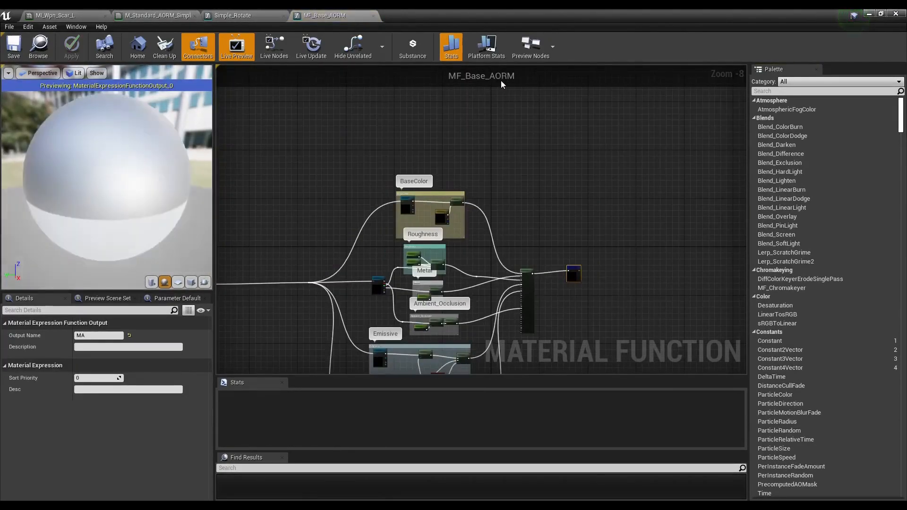
right_click_drag(514, 219, 533, 199)
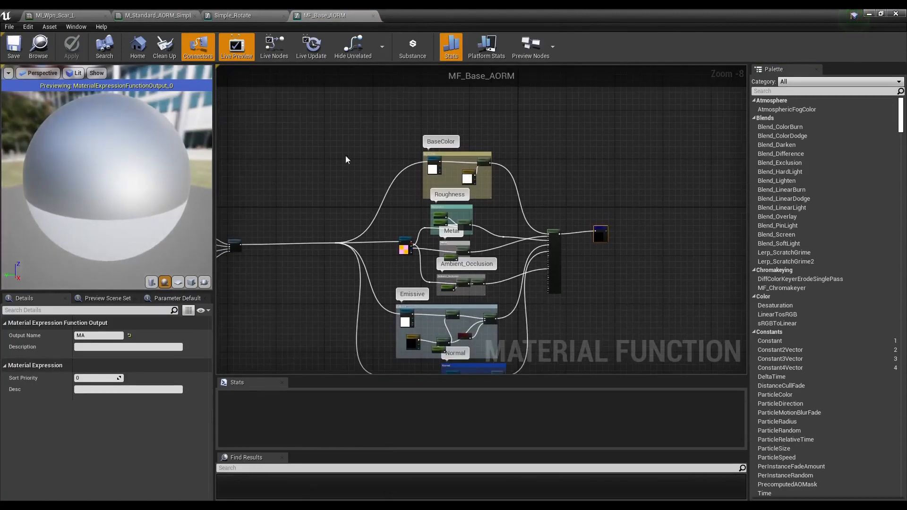
left_click(171, 13)
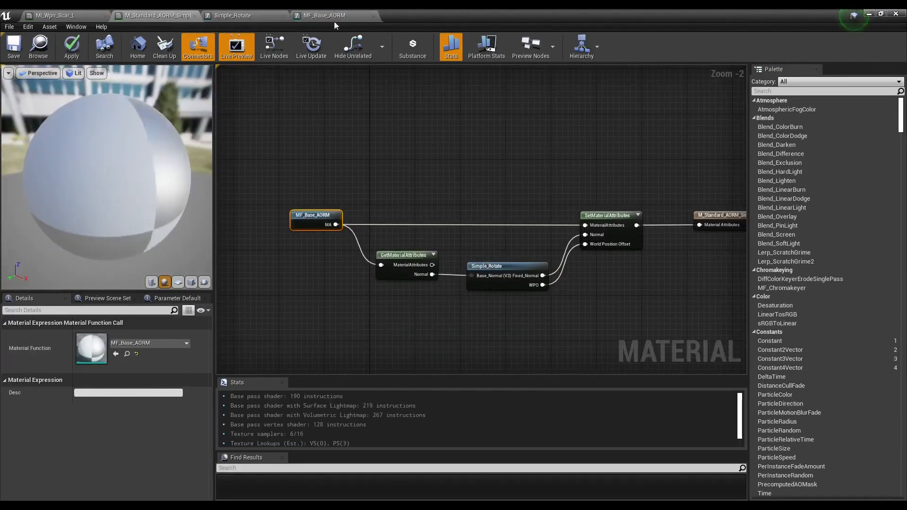
- Open M_StandardC_AORM from the project's Materials folder to view its graph, and return to M_Standard_AORM_Simple_Rotate
left_click(868, 14)
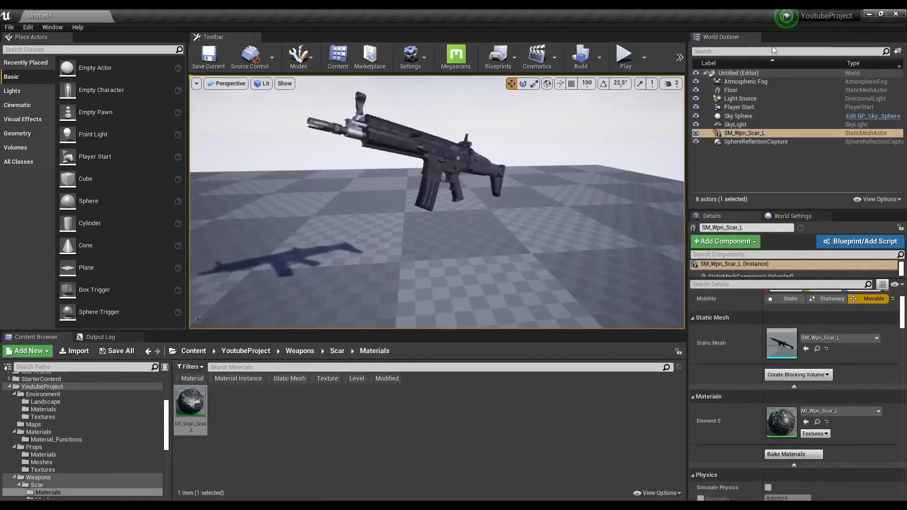
left_click(64, 434)
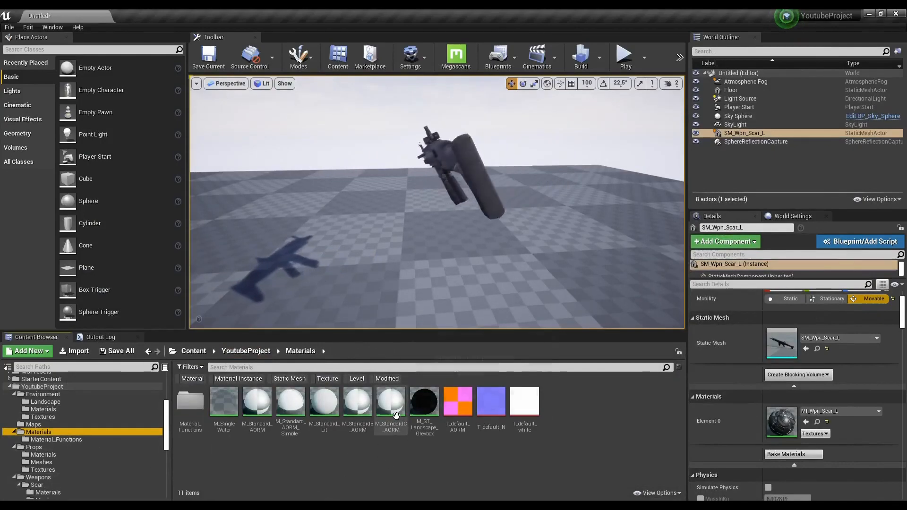
double_click(399, 409)
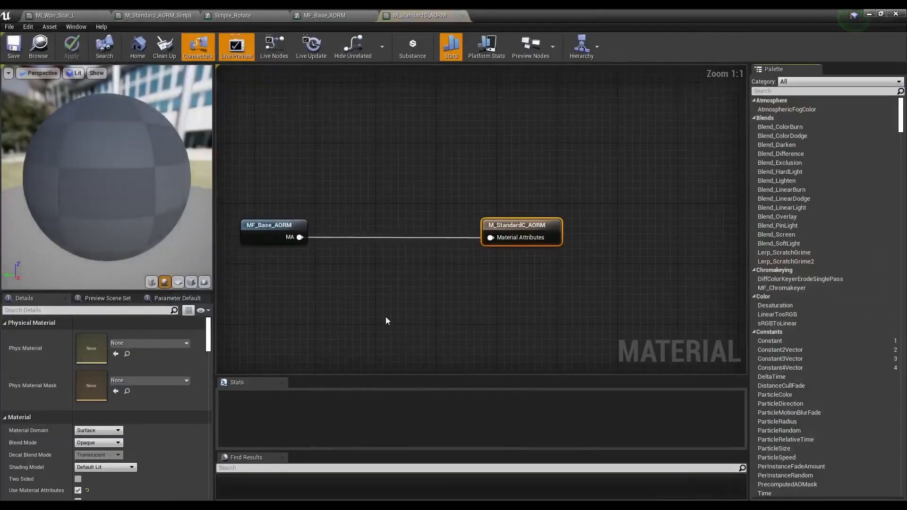
left_click(239, 14)
left_click(328, 15)
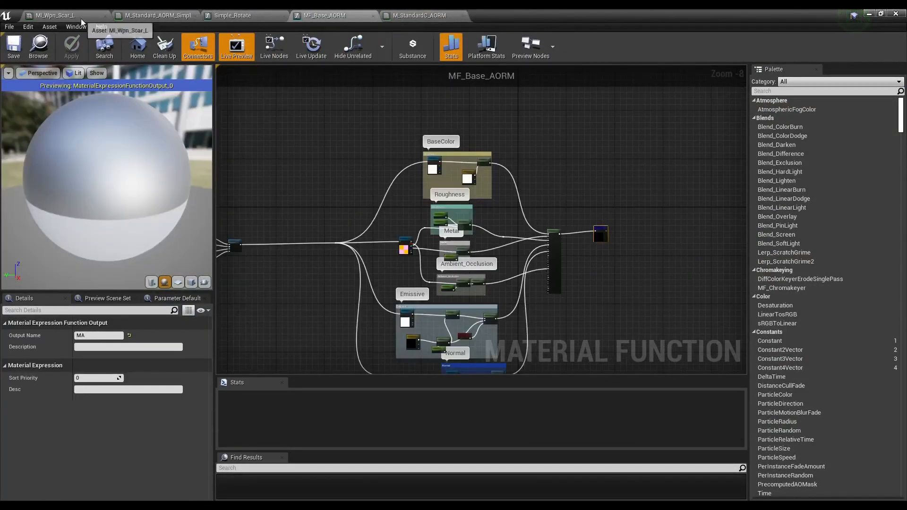
left_click(174, 17)
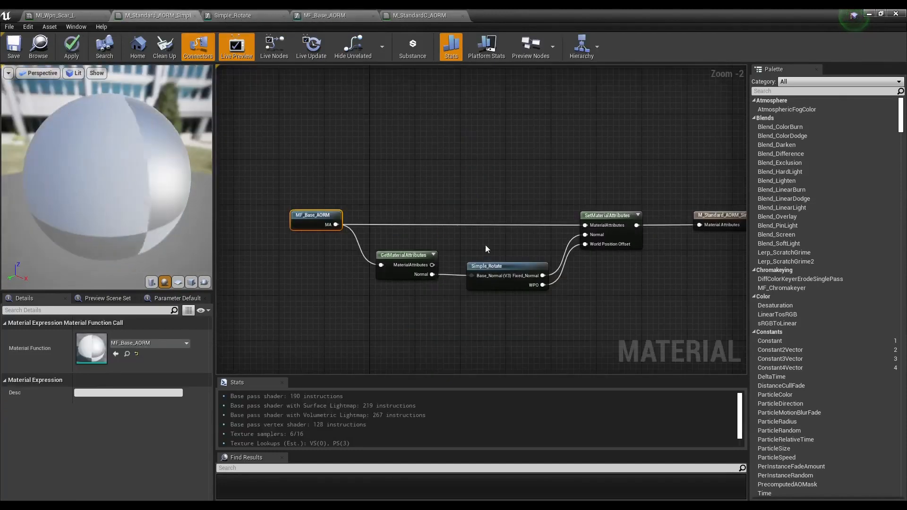
- Spread the graph's nodes out horizontally, moving MF_Base_AORM away from GetMaterialAttributes and the material output away from SetMaterialAttributes
scroll(485, 245, "up", 2)
right_click_drag(342, 188, 381, 186)
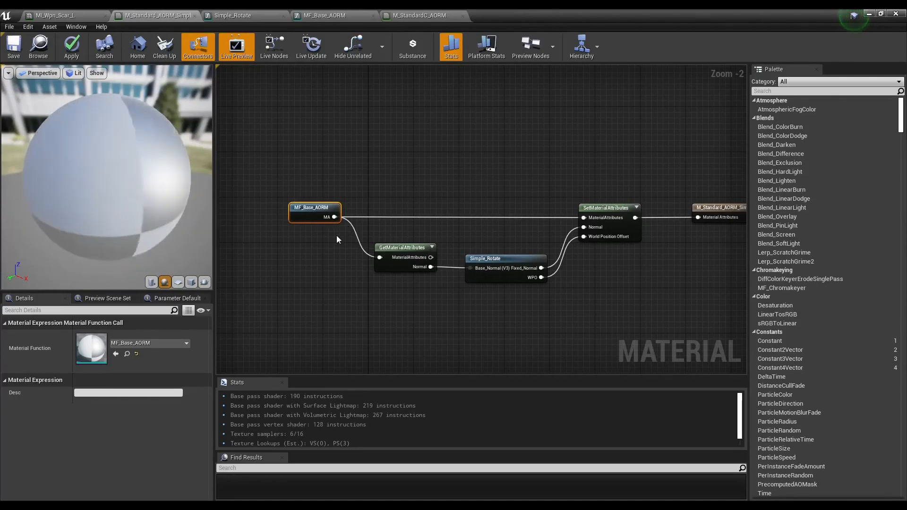
right_click_drag(395, 247, 294, 232)
left_click_drag(630, 194, 718, 191)
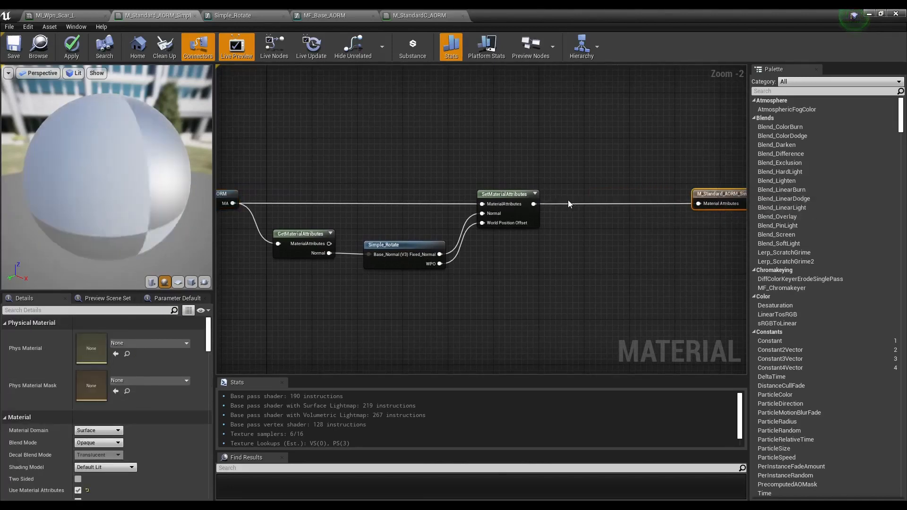
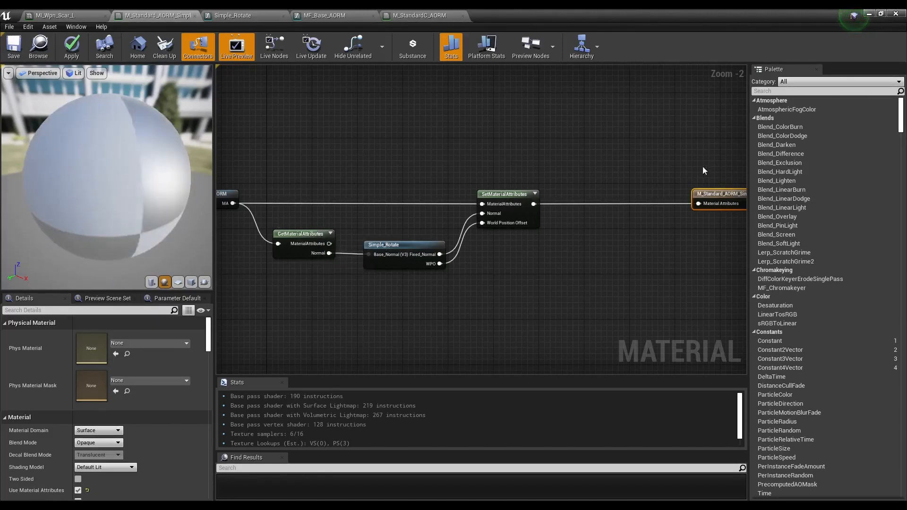
left_click_drag(502, 195, 513, 195)
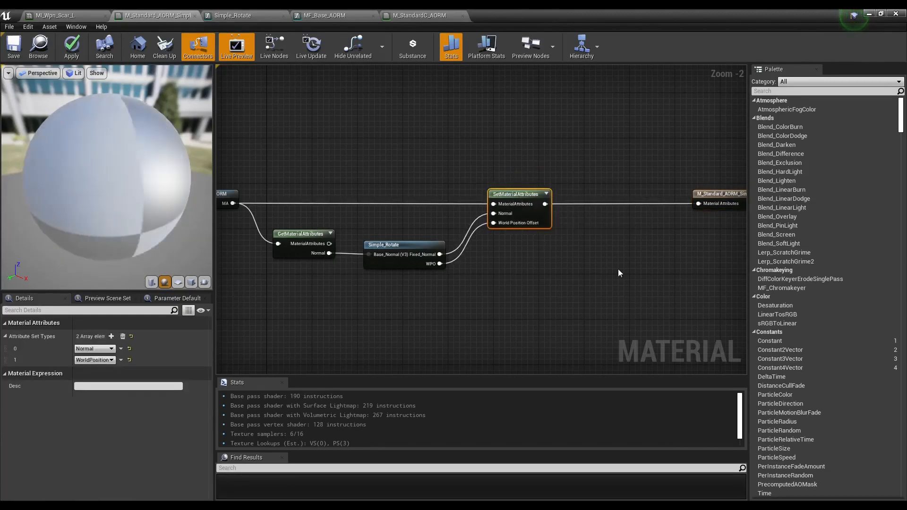
right_click_drag(409, 174, 539, 162)
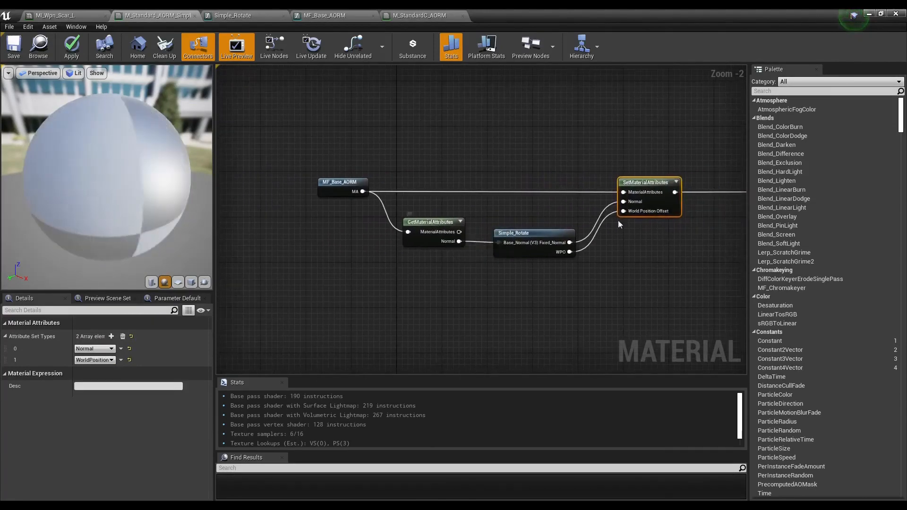
right_click_drag(377, 151, 437, 155)
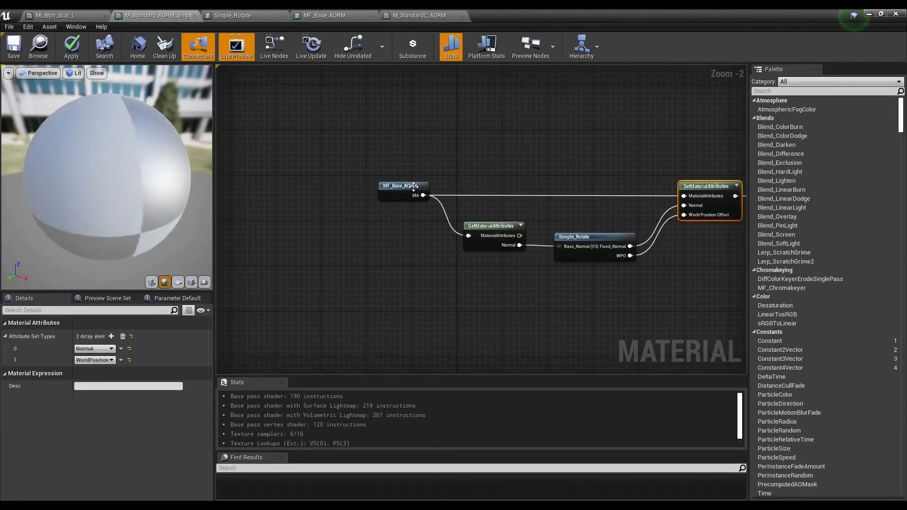
left_click_drag(425, 182, 322, 182)
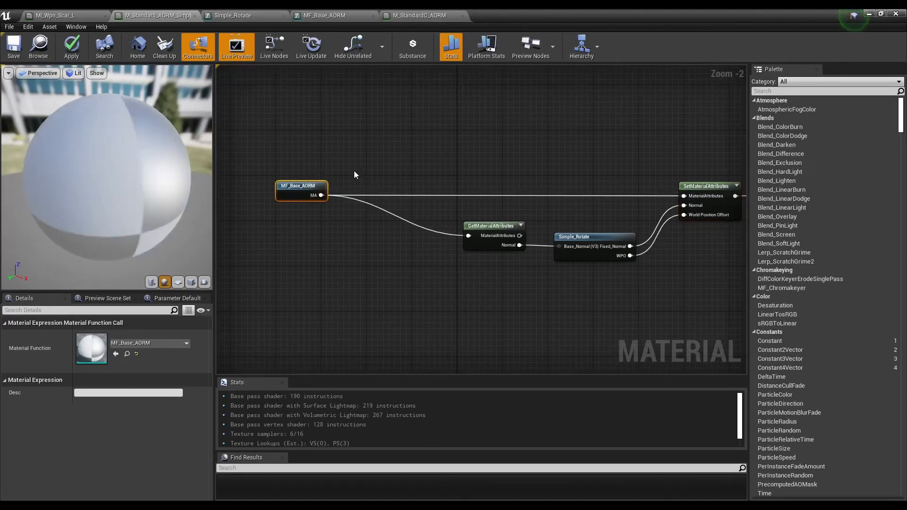
- Add a BreakMaterialAttributes node from the MA output of MF_Base_AORM and place it above the existing node chain
left_click_drag(321, 195, 412, 161)
type("break")
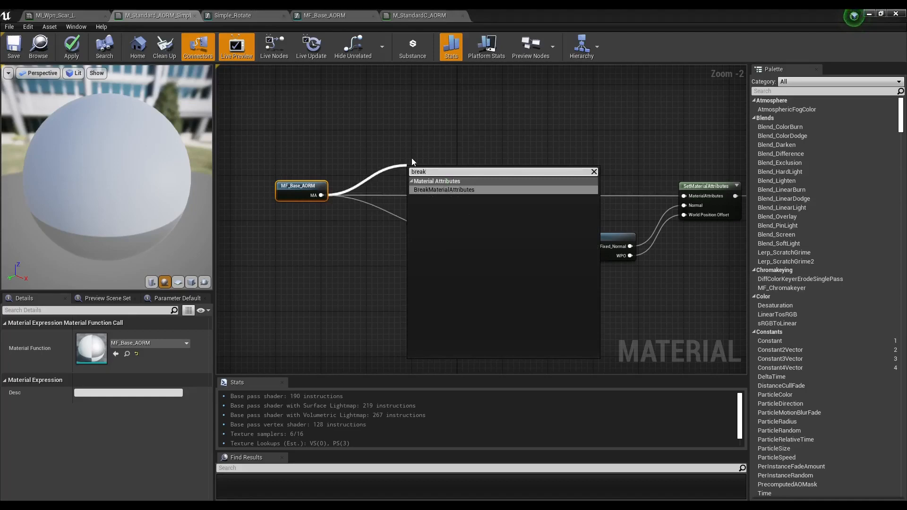
left_click(447, 189)
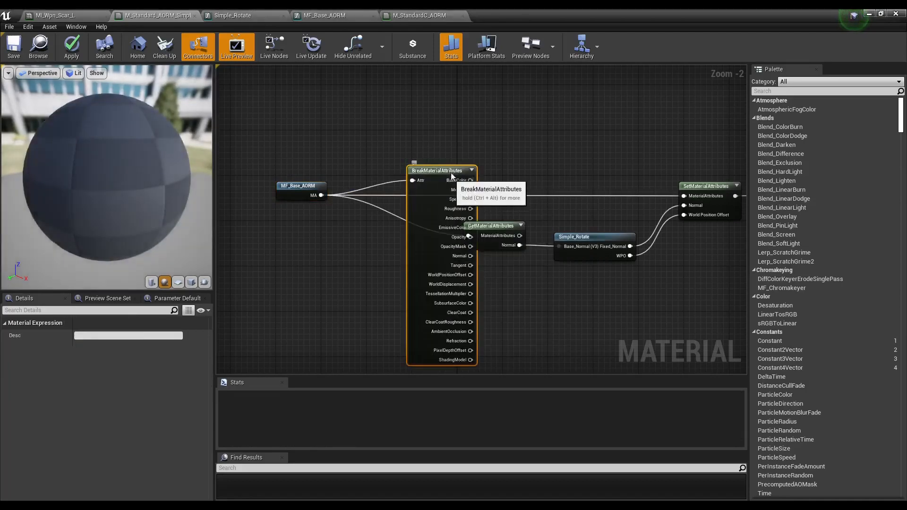
left_click_drag(451, 174, 472, 72)
right_click_drag(531, 171, 489, 238)
left_click_drag(428, 129, 427, 106)
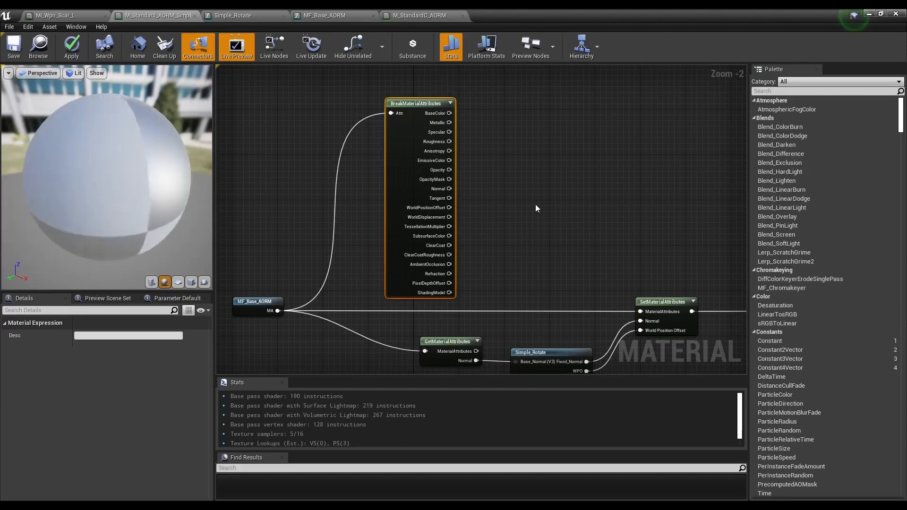
- Add a Multiply node fed by the BaseColor output of BreakMaterialAttributes
right_click_drag(549, 214, 521, 205)
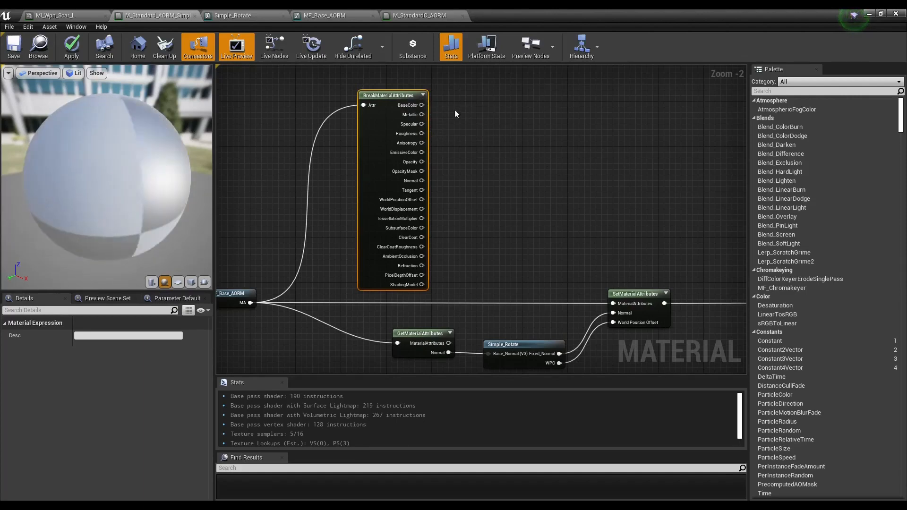
left_click_drag(419, 106, 536, 106)
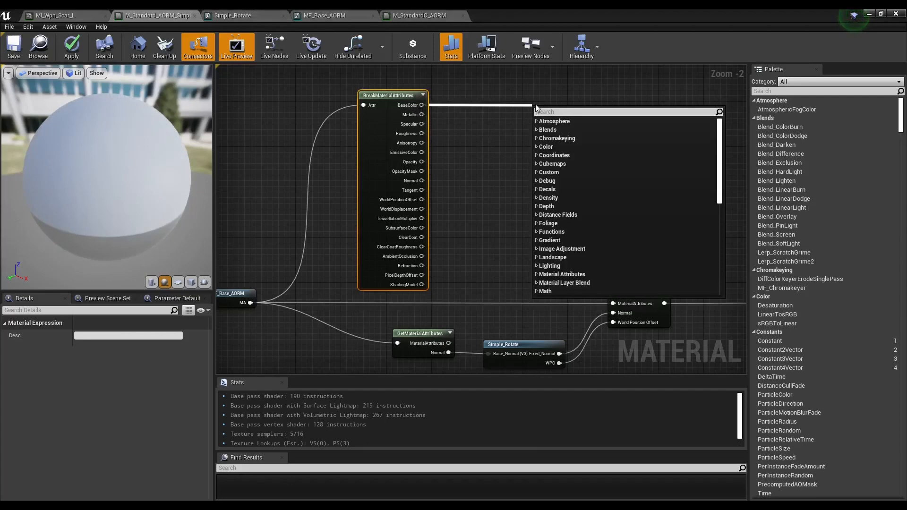
type("mul")
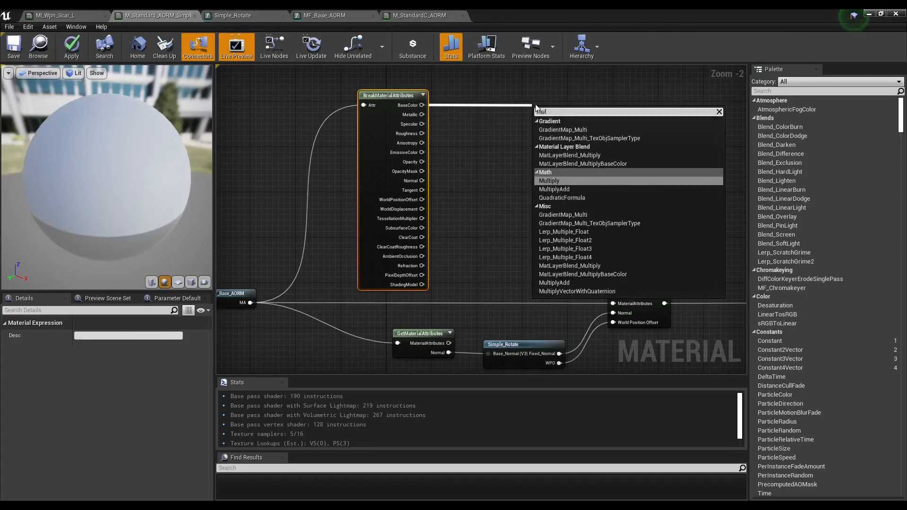
left_click(563, 180)
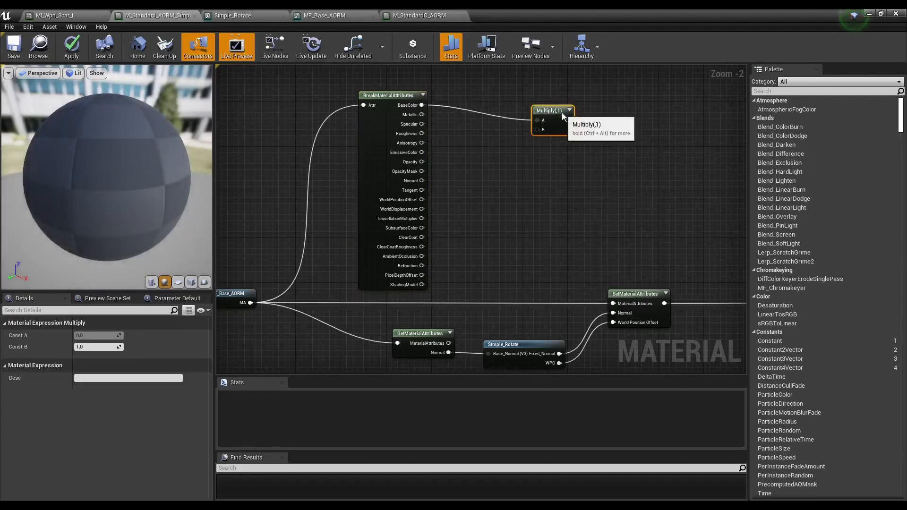
- Add a vector parameter beneath Multiply, convert it to a constant, and connect it to Multiply's B input
left_click(516, 146)
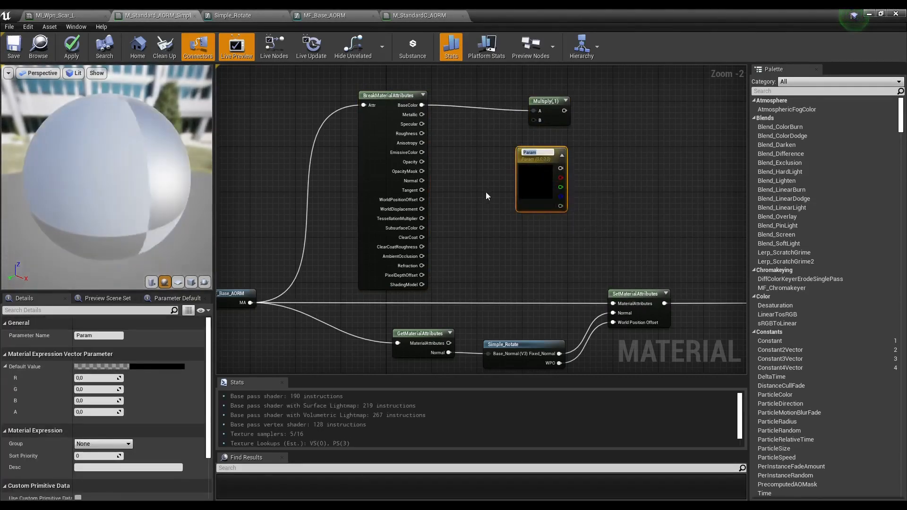
right_click(530, 184)
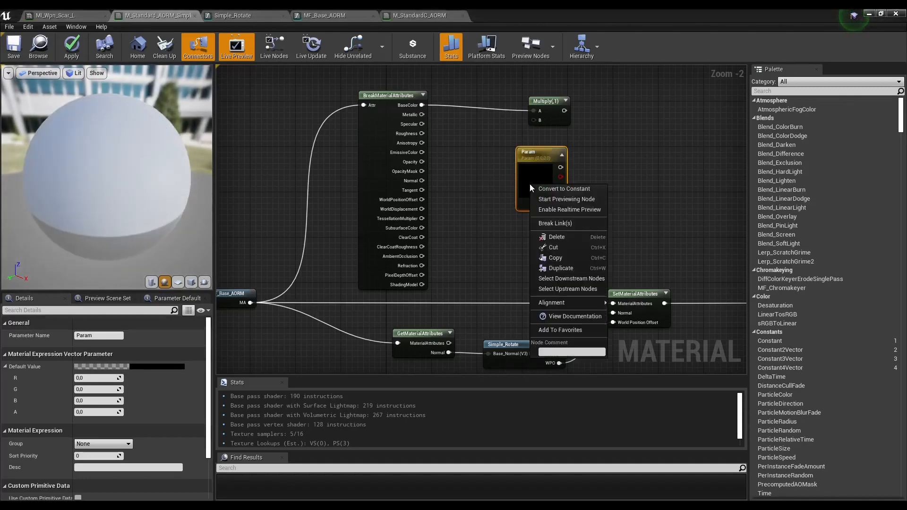
left_click(582, 191)
left_click_drag(532, 172, 534, 120)
- Set the constant's colour to a bright green of R 0,0, G 1,0, B 0,347601
left_click(124, 337)
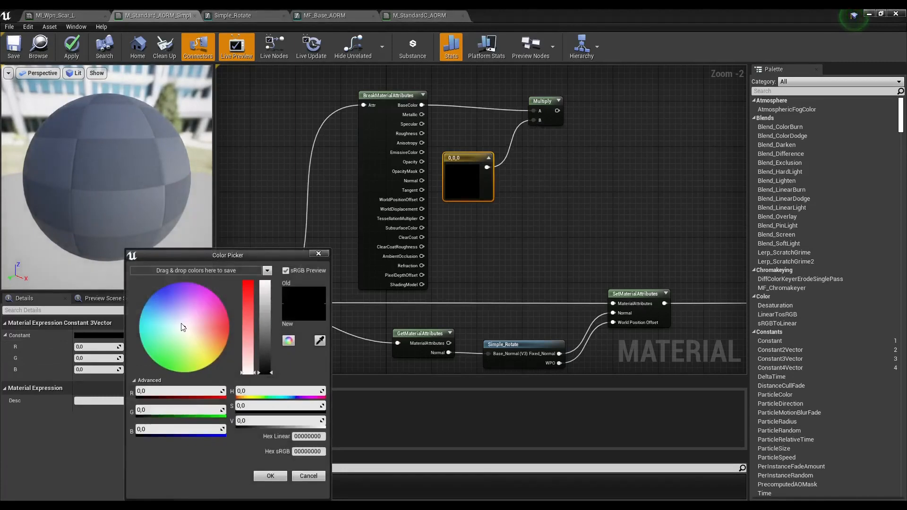
left_click_drag(182, 325, 144, 352)
left_click_drag(264, 307, 266, 279)
left_click(267, 476)
- Place the green constant above the Multiply node and align Multiply with the BaseColor wire
right_click_drag(553, 135, 444, 182)
left_click_drag(354, 227, 359, 96)
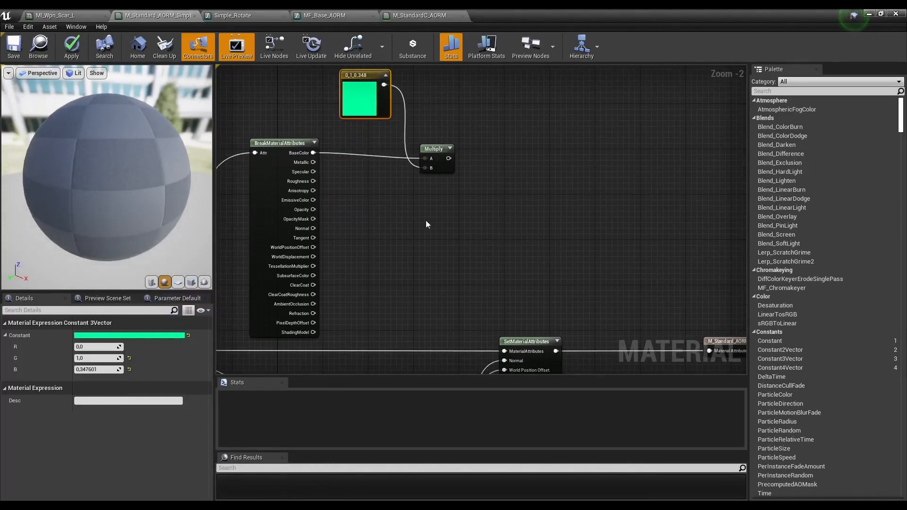
left_click_drag(451, 165, 445, 160)
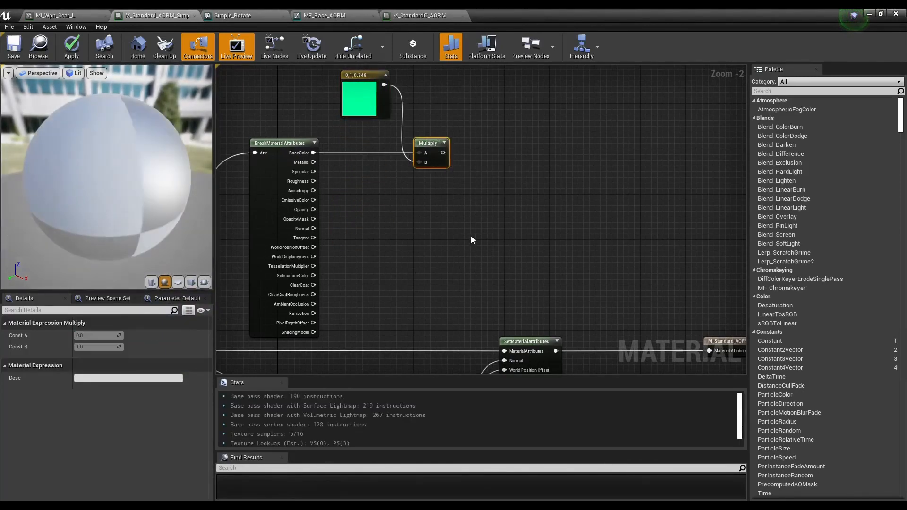
- Add a MakeMaterialAttributes node with its BaseColor input fed by the Multiply output
right_click_drag(227, 151, 257, 147)
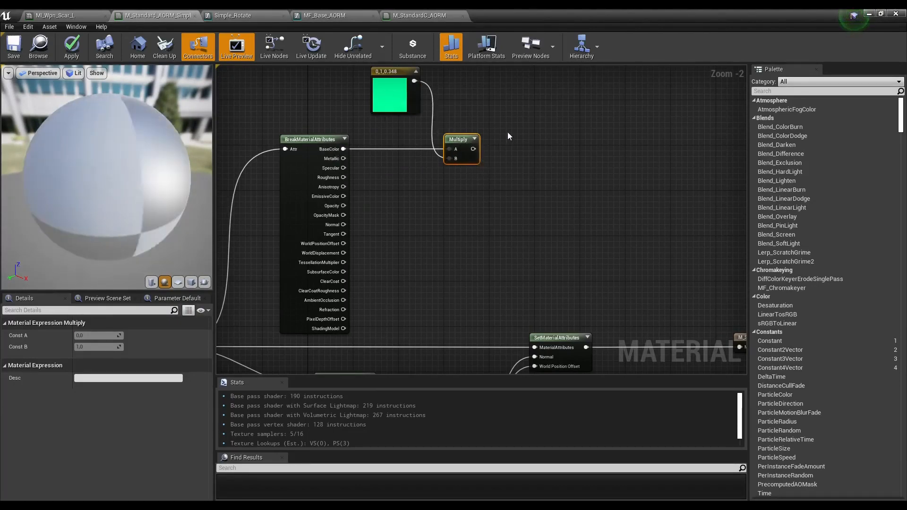
left_click_drag(473, 148, 513, 150)
type("m")
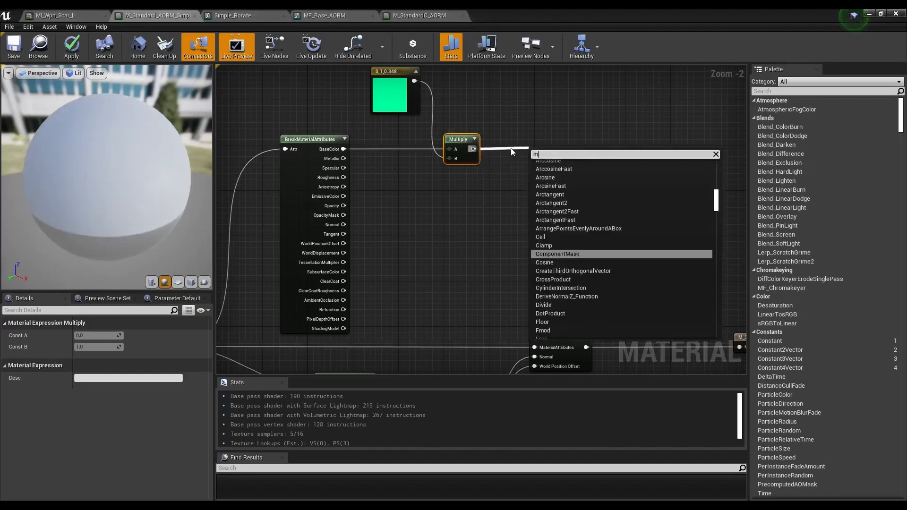
type("ake")
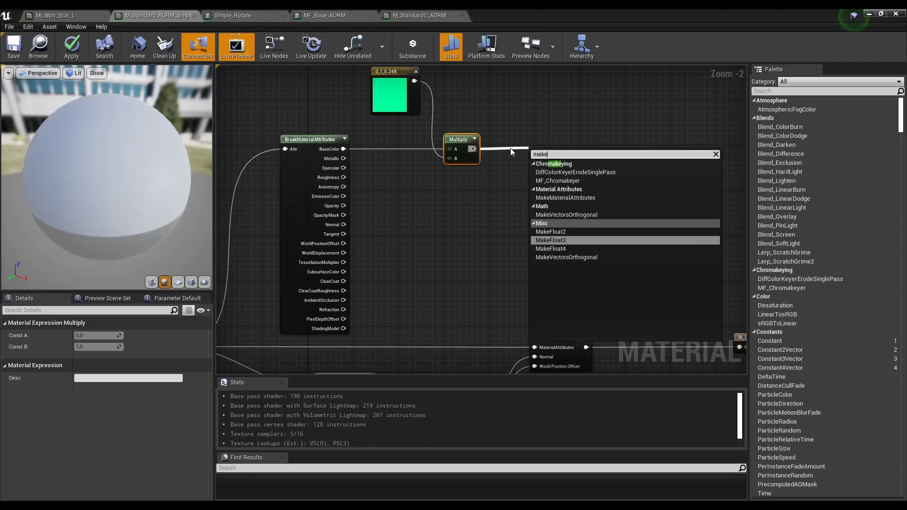
left_click(559, 198)
left_click_drag(587, 135, 610, 124)
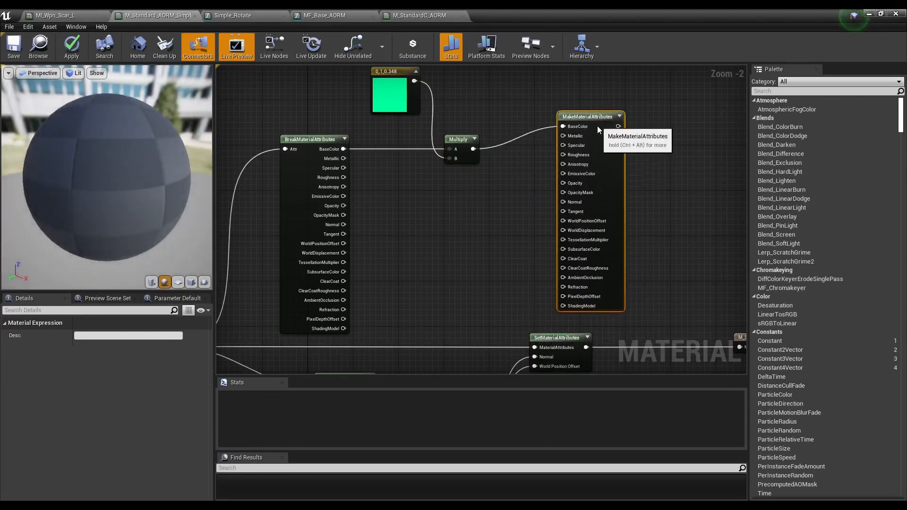
- Align BreakMaterialAttributes, Multiply and MakeMaterialAttributes so the BaseColor wires run straight
left_click_drag(304, 140, 304, 129)
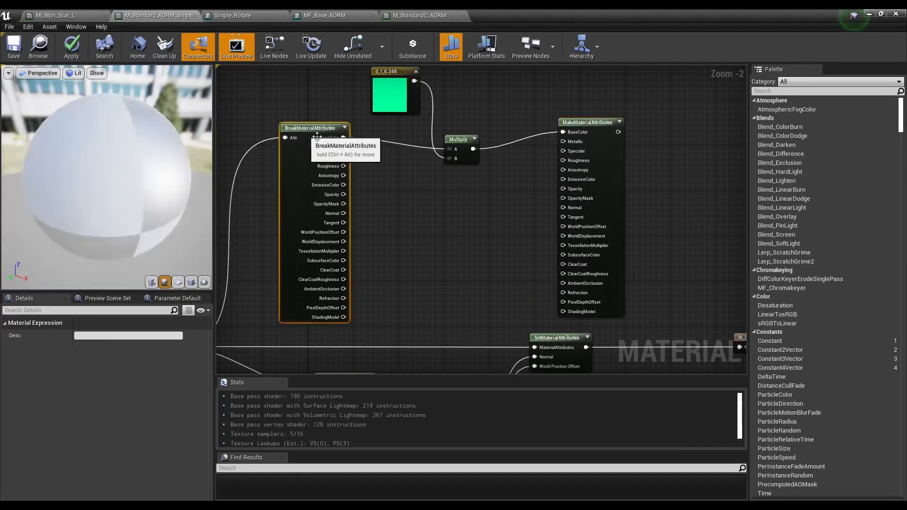
left_click_drag(458, 139, 457, 128)
left_click_drag(606, 130, 601, 135)
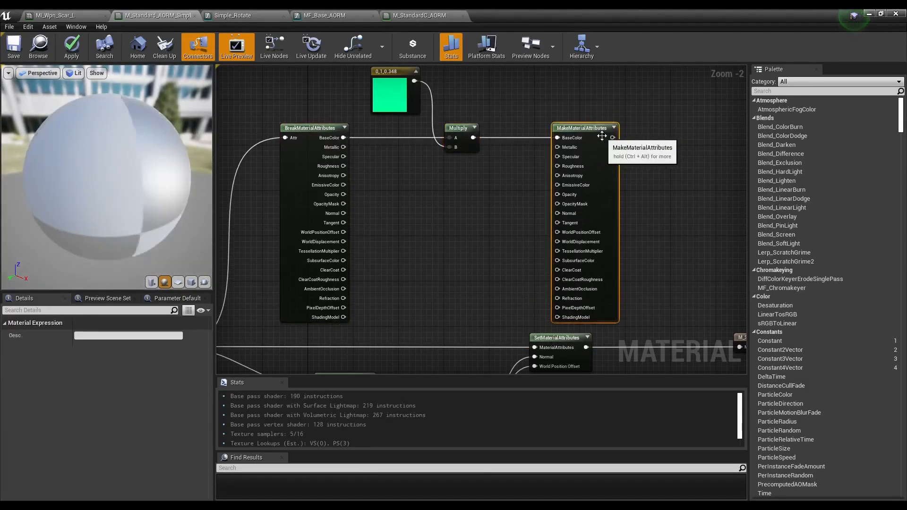
right_click_drag(629, 165, 503, 154)
left_click_drag(489, 126, 616, 338)
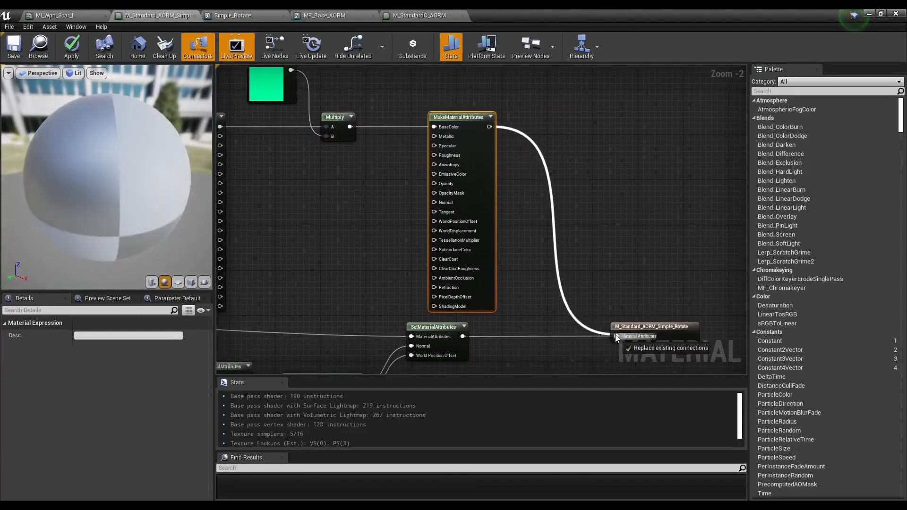
left_click_drag(616, 333, 607, 297)
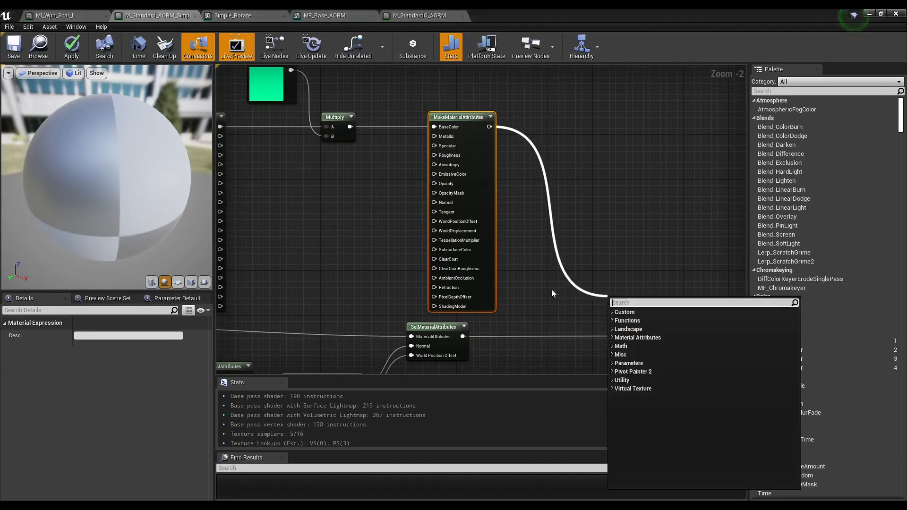
left_click(520, 282)
- Connect the MakeMaterialAttributes output to the Material Attributes input of the material output node and orbit the preview sphere
right_click_drag(278, 113, 363, 109)
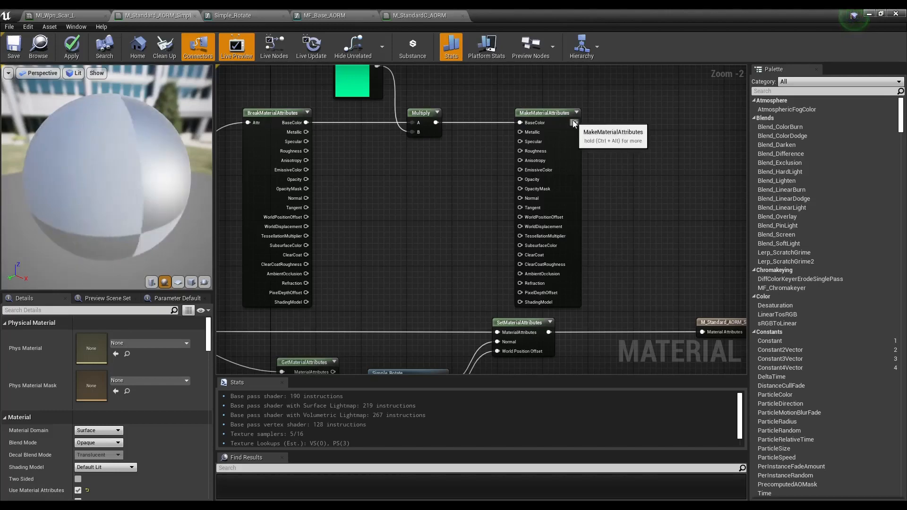
left_click_drag(575, 122, 703, 333)
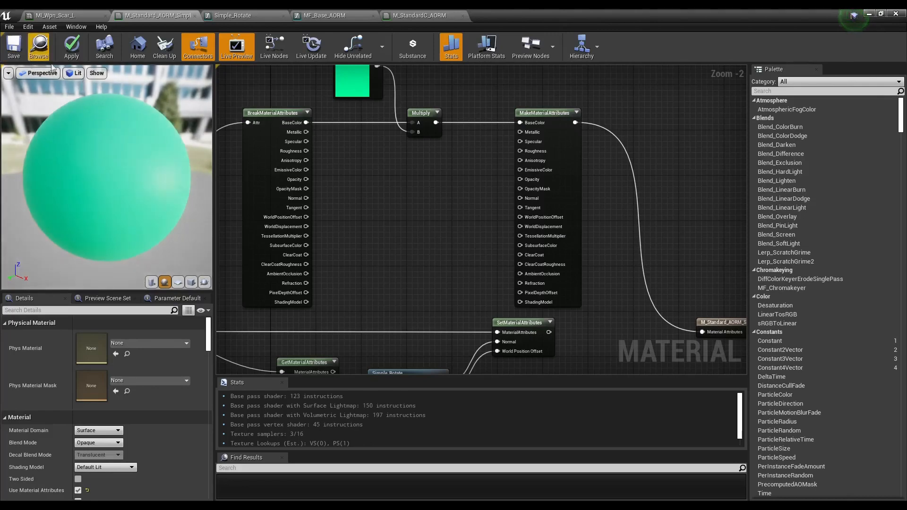
left_click_drag(126, 193, 169, 199)
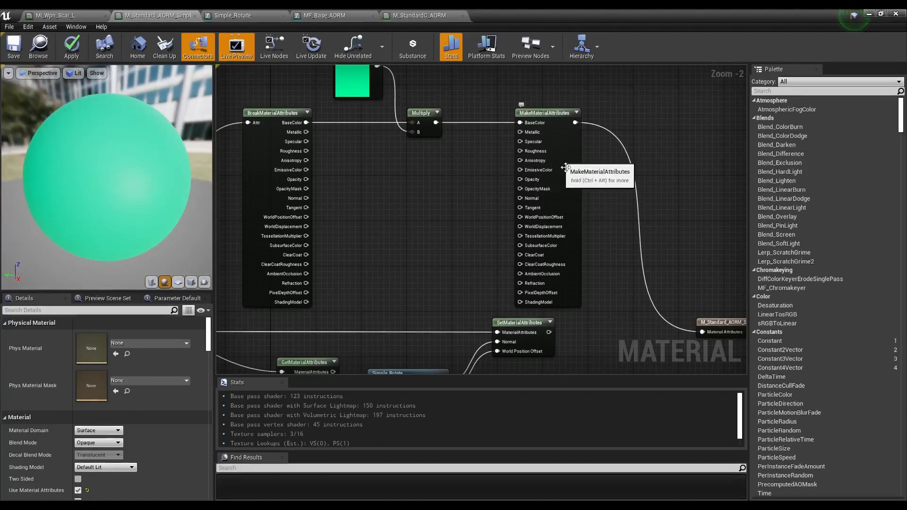
- Wire Metallic, Specular and Roughness from BreakMaterialAttributes to the matching inputs of MakeMaterialAttributes
right_click_drag(351, 161, 434, 163)
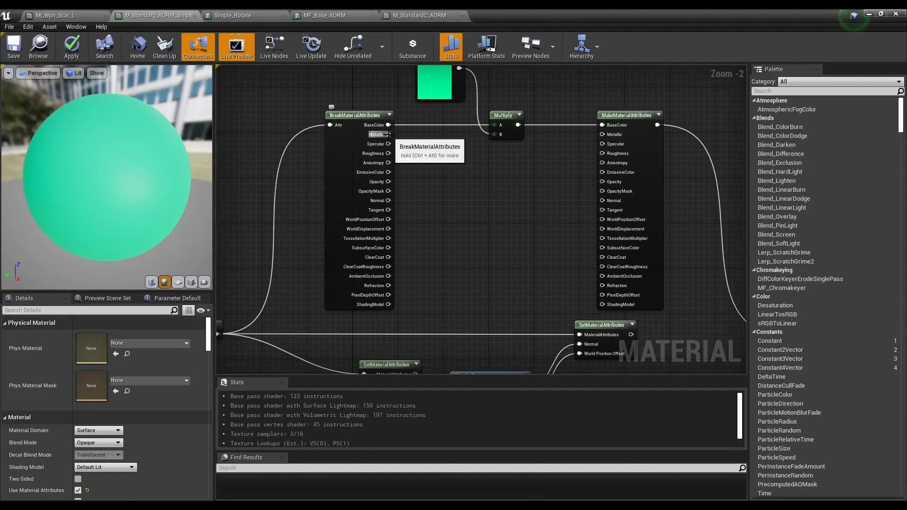
left_click_drag(388, 134, 489, 184)
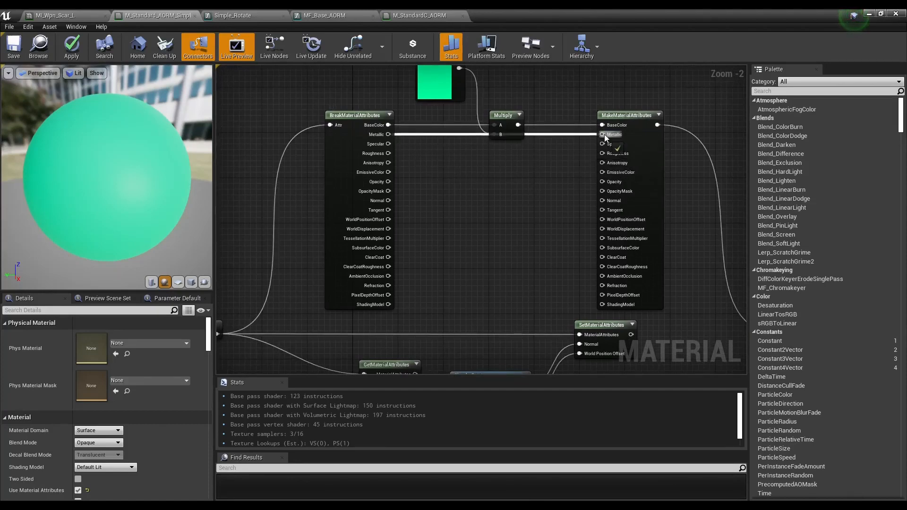
left_click_drag(605, 134, 604, 135)
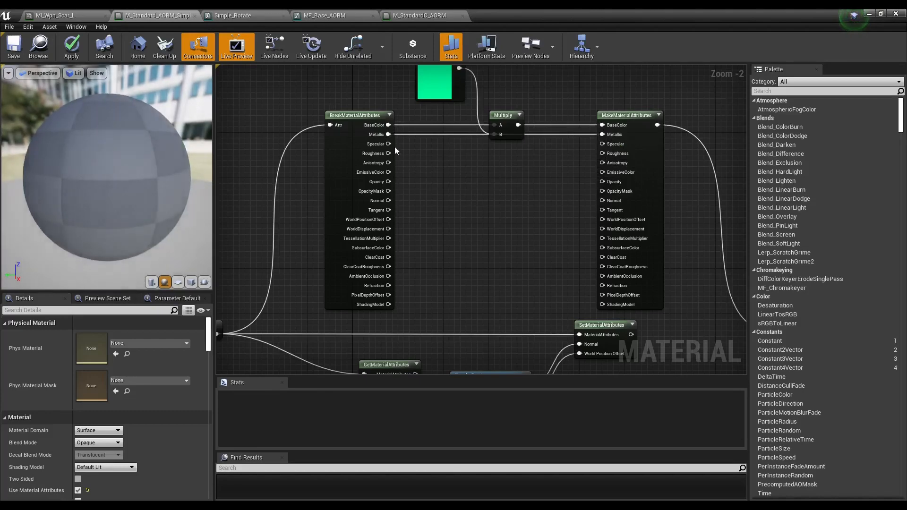
left_click_drag(388, 144, 552, 154)
left_click_drag(606, 145, 607, 145)
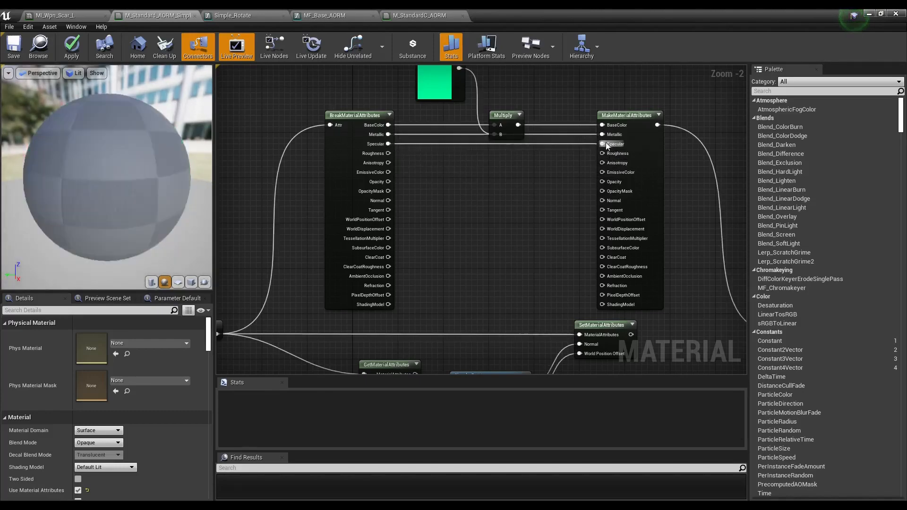
left_click_drag(388, 153, 603, 153)
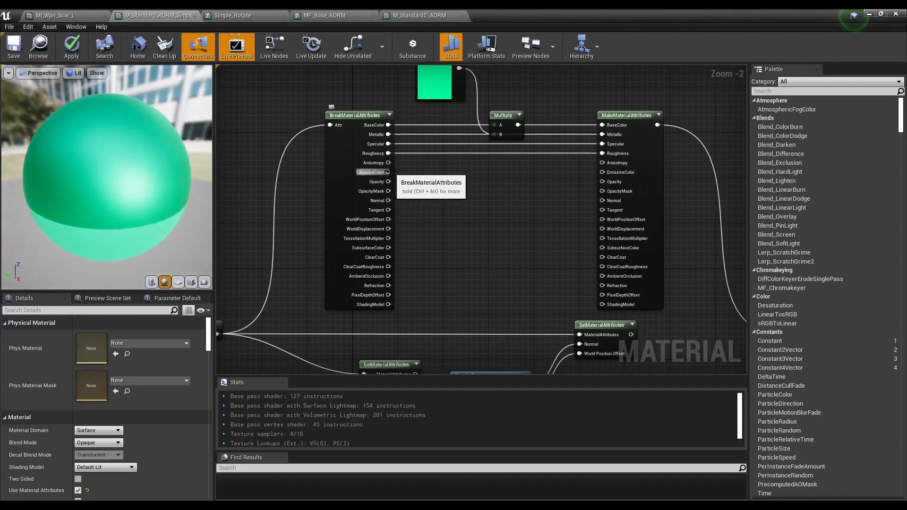
- Wire EmissiveColor, OpacityMask and Normal from BreakMaterialAttributes to the matching inputs of MakeMaterialAttributes
left_click_drag(388, 172, 602, 172)
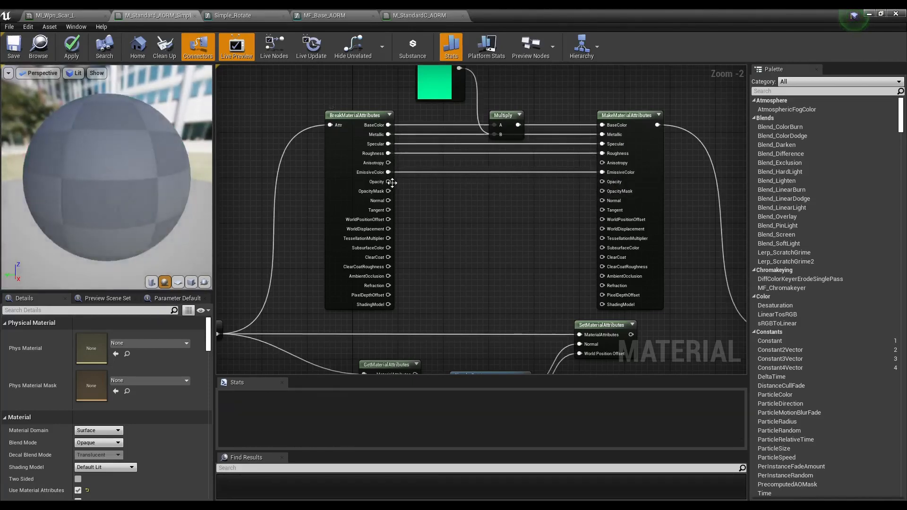
left_click_drag(388, 191, 603, 191)
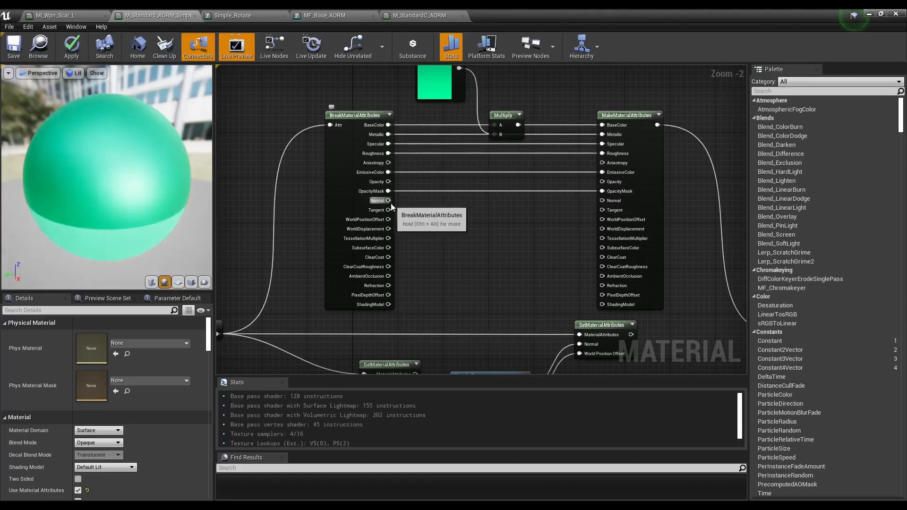
left_click_drag(389, 201, 612, 202)
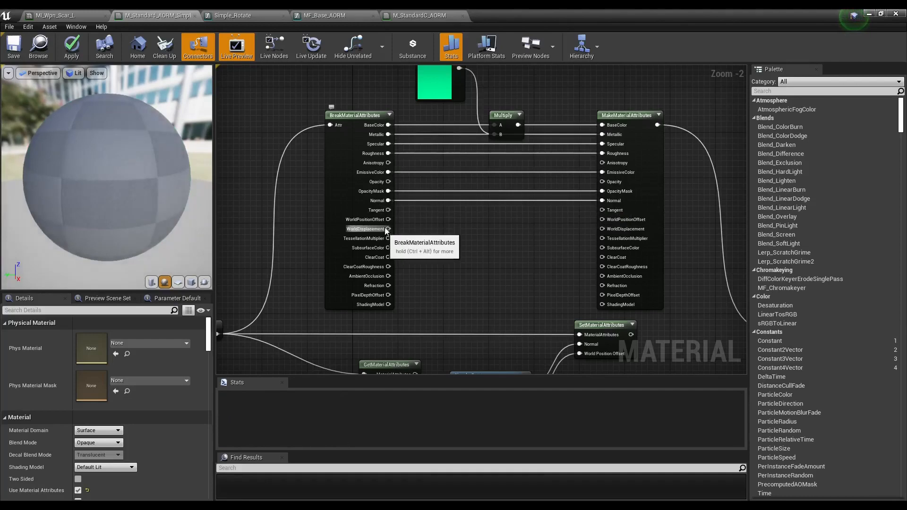
- Connect the WPO output of Simple_Rotate to the WorldPositionOffset input of MakeMaterialAttributes
right_click_drag(539, 255, 530, 188)
scroll(522, 198, "down", 2)
scroll(479, 254, "up", 1)
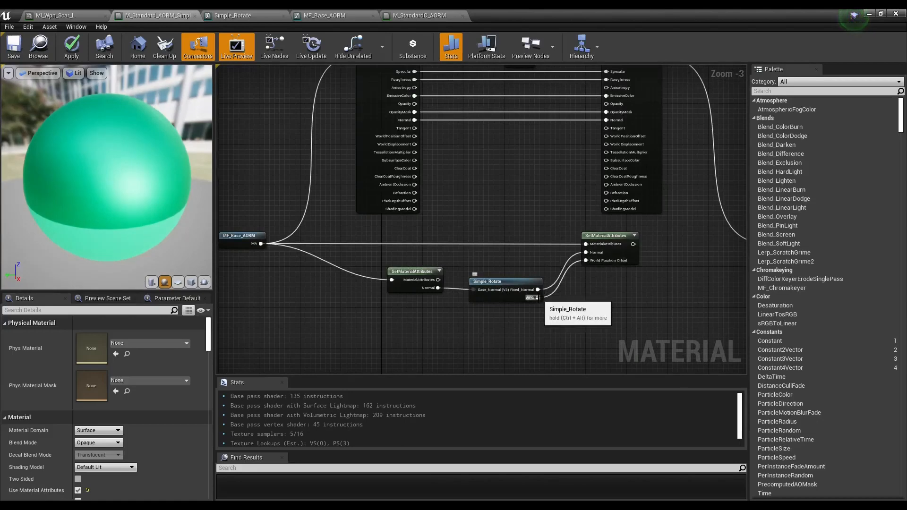
left_click_drag(537, 298, 566, 297)
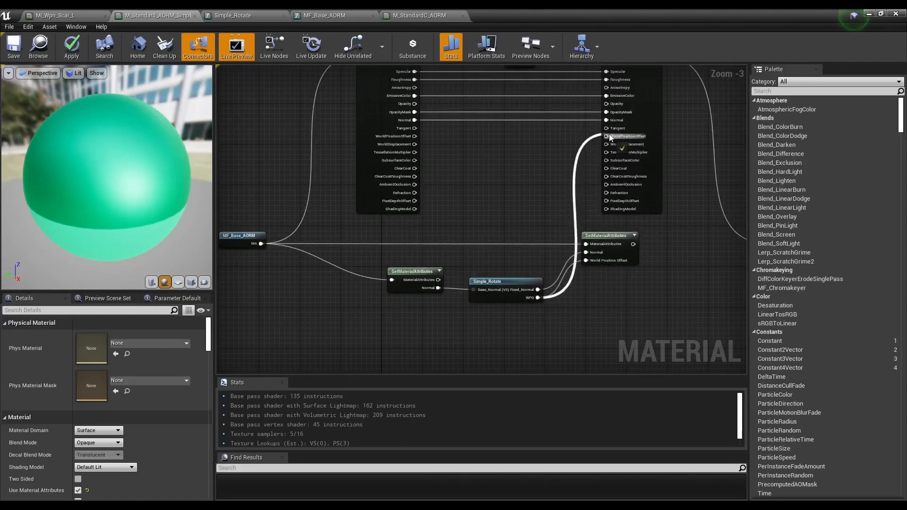
left_click_drag(610, 138, 608, 137)
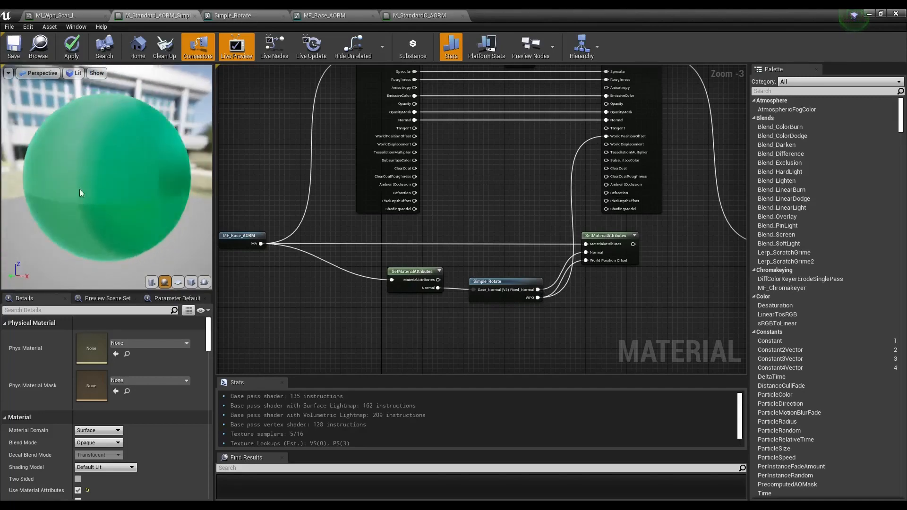
- Feed Simple_Rotate's Fixed_Normal into the Normal input of MakeMaterialAttributes and wire AmbientOcclusion across from BreakMaterialAttributes
right_click_drag(507, 174, 461, 207)
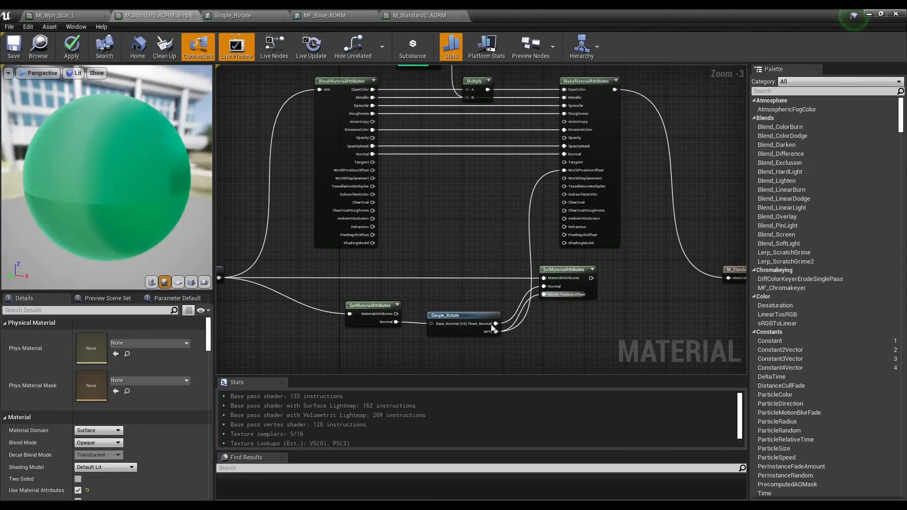
right_click_drag(458, 300, 492, 301)
left_click(509, 316)
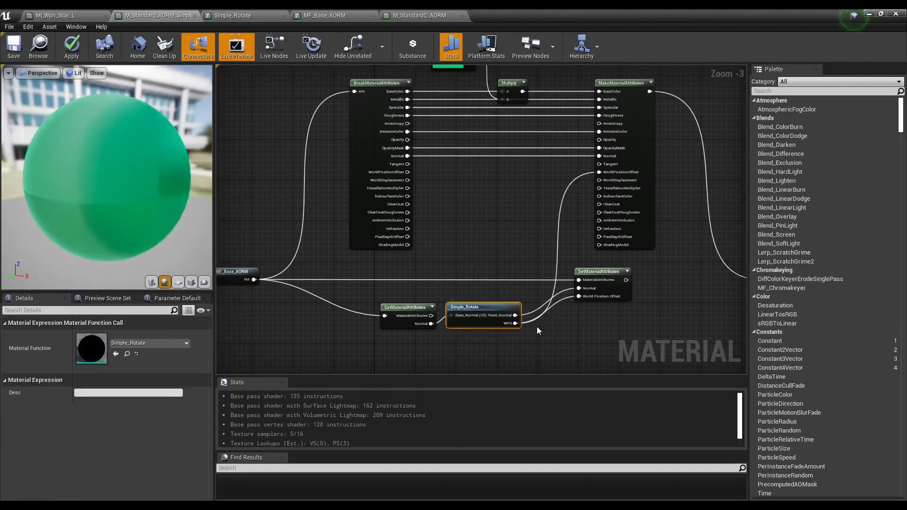
left_click_drag(516, 316, 600, 156)
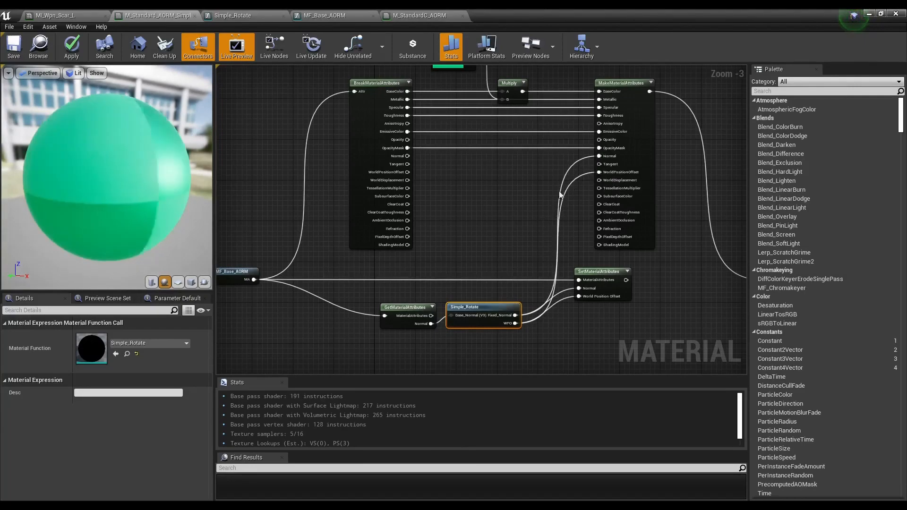
scroll(426, 199, "up", 2)
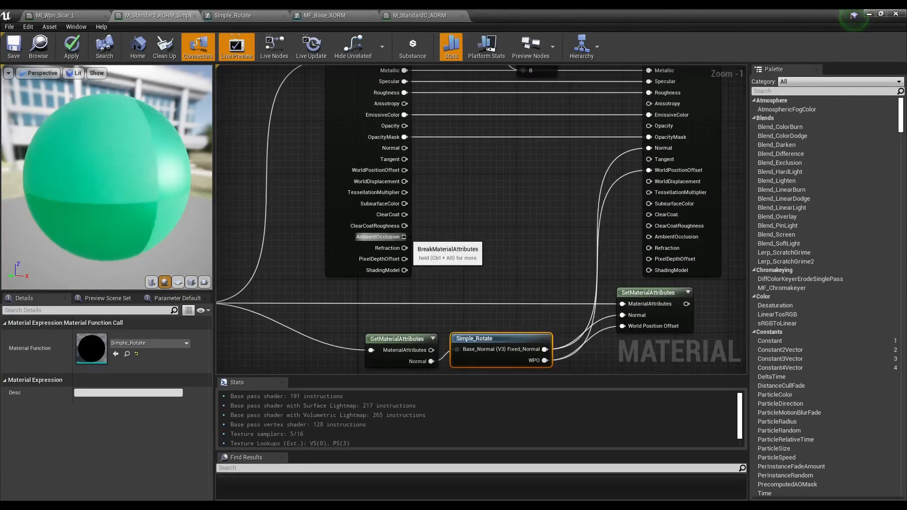
left_click_drag(404, 237, 649, 237)
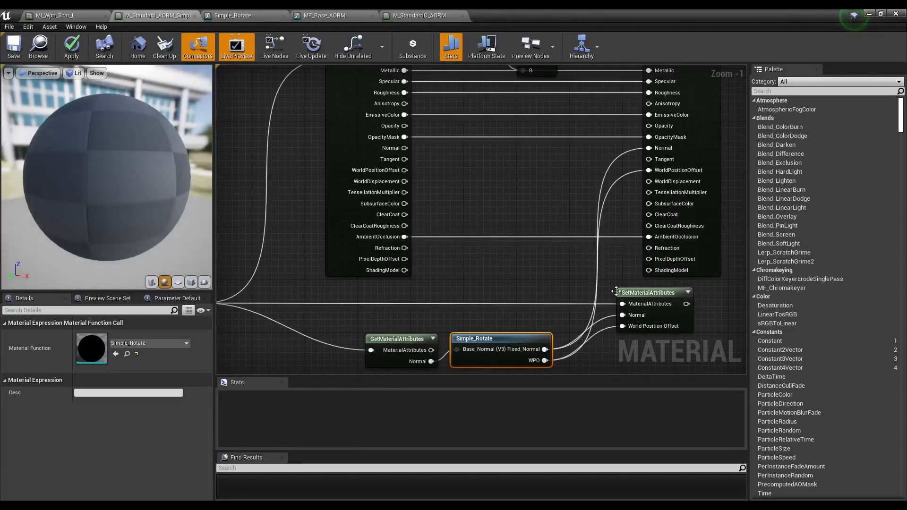
- Move the GetMaterialAttributes, Simple_Rotate and SetMaterialAttributes nodes together to a clear area below the Break and Make nodes
scroll(615, 291, "down", 2)
left_click_drag(601, 252, 313, 326)
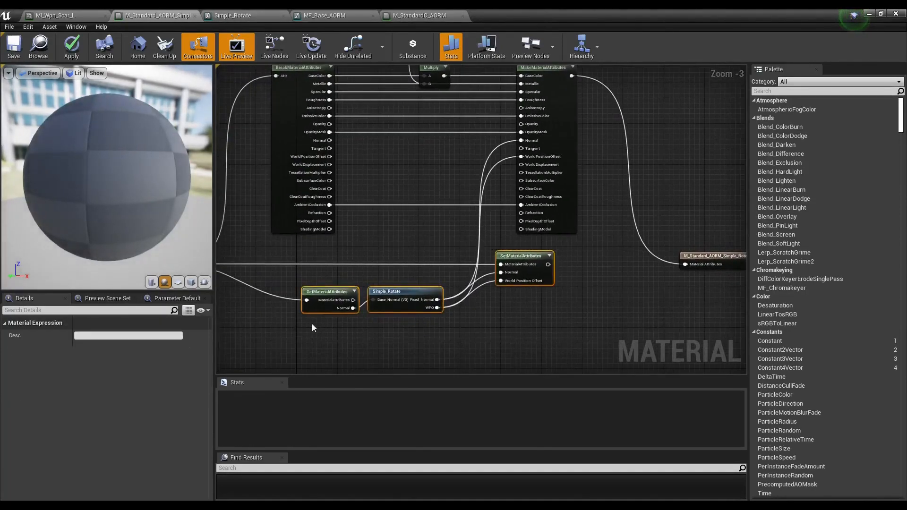
left_click_drag(385, 289, 387, 404)
scroll(435, 179, "down", 3)
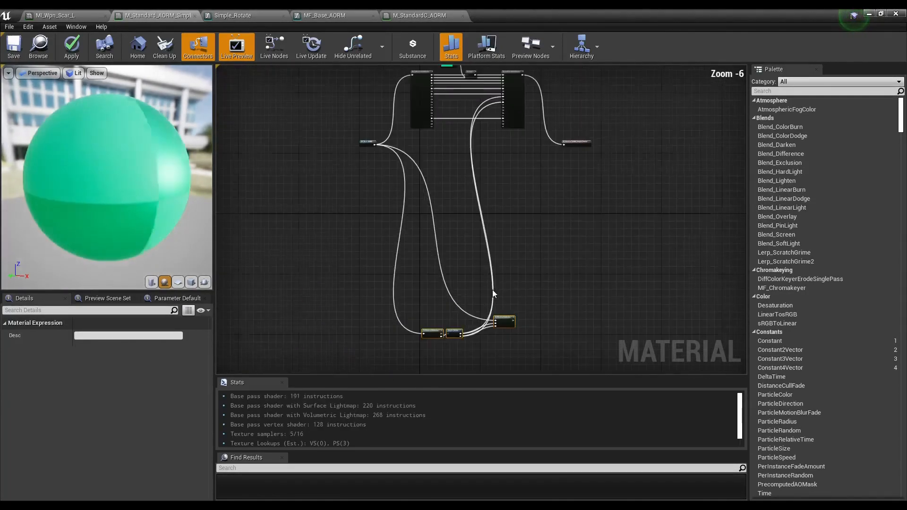
left_click(542, 298)
left_click_drag(542, 298, 427, 345)
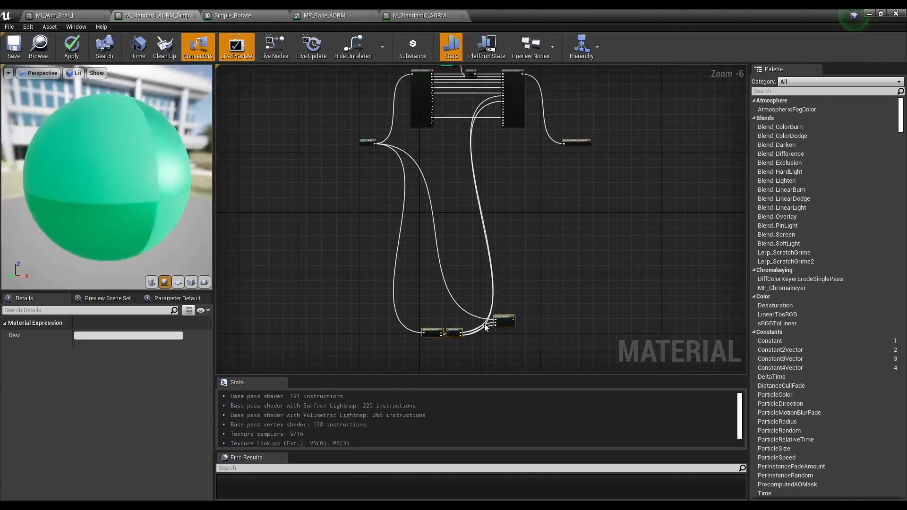
left_click_drag(504, 322, 507, 183)
scroll(506, 134, "up", 1)
scroll(507, 131, "up", 1)
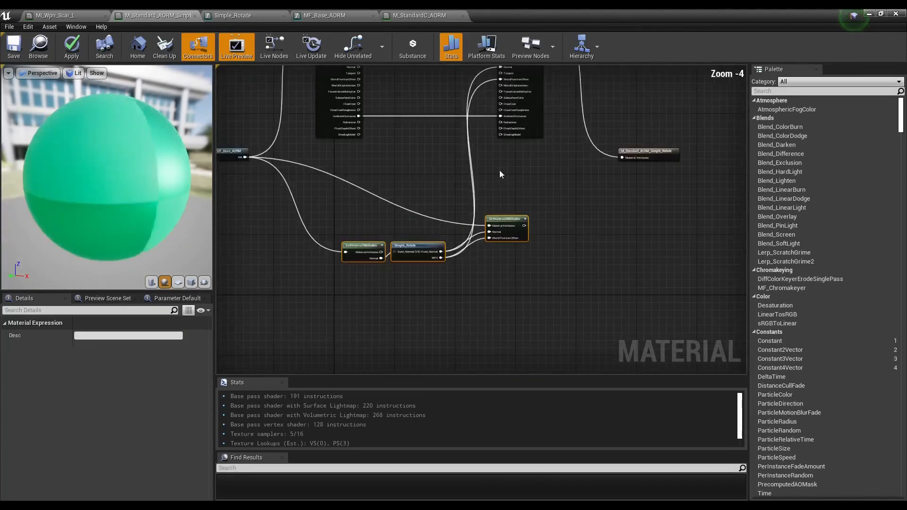
right_click_drag(499, 170, 508, 267)
right_click_drag(541, 226, 544, 240)
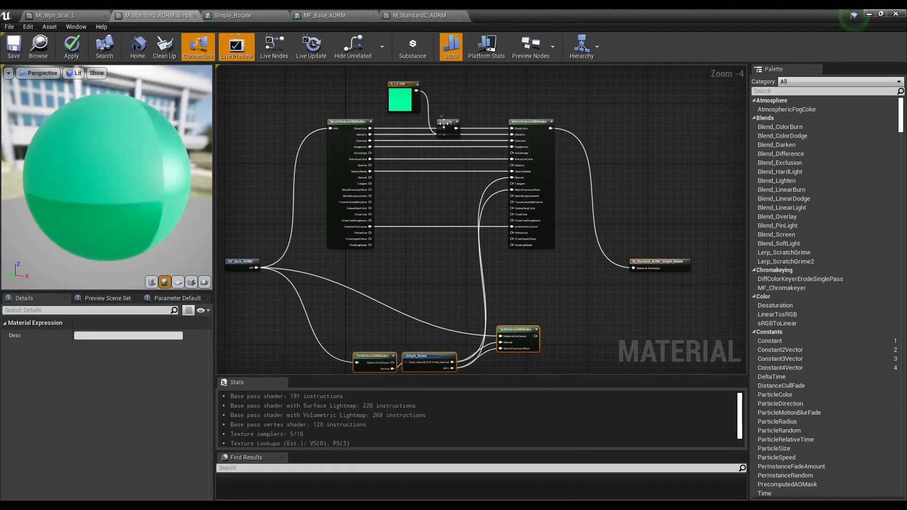
- Apply and save the material, and inspect the rifle in the level viewport
left_click(70, 52)
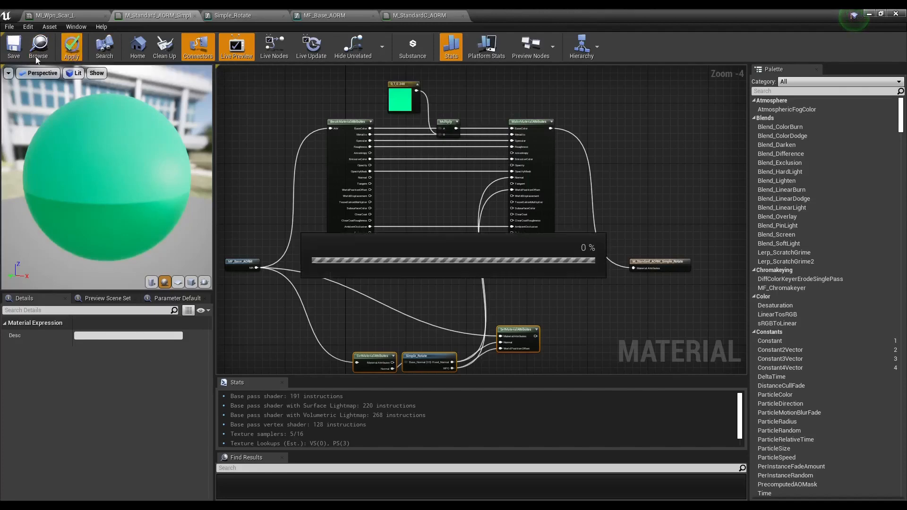
left_click(13, 47)
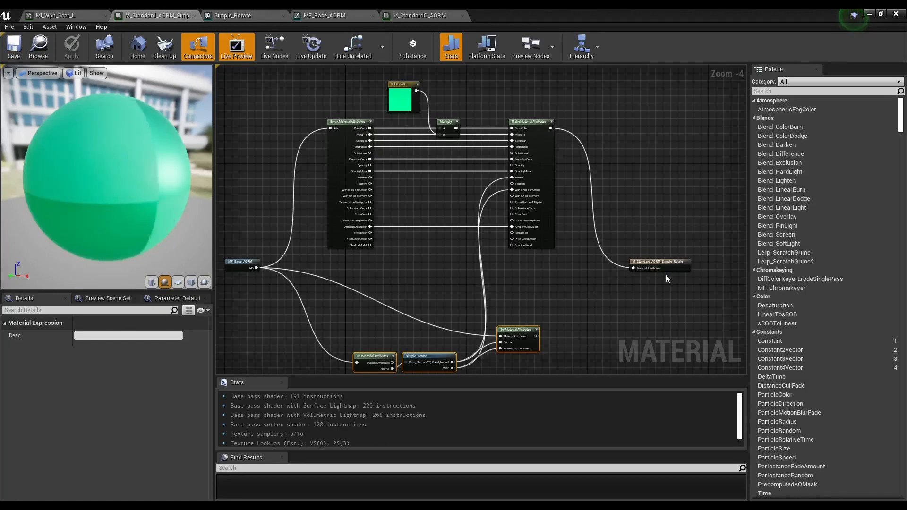
left_click_drag(660, 258, 659, 194)
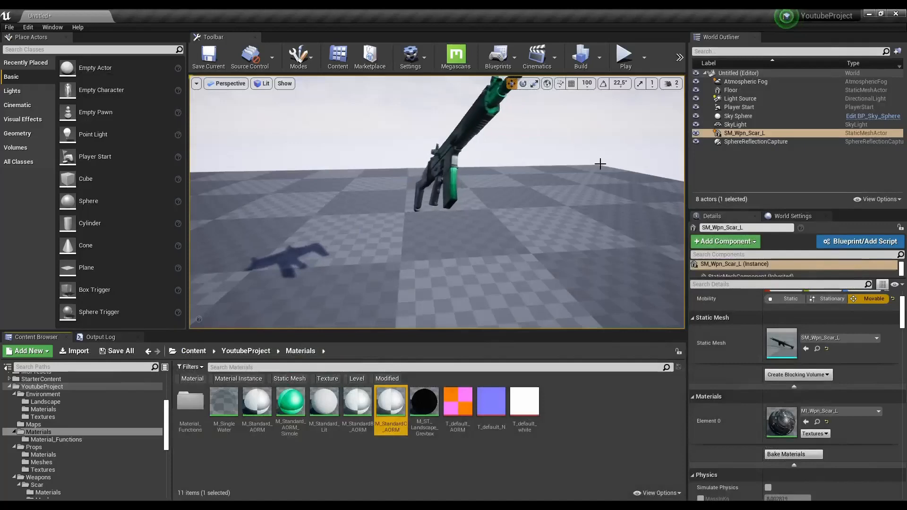
right_click_drag(600, 163, 509, 199)
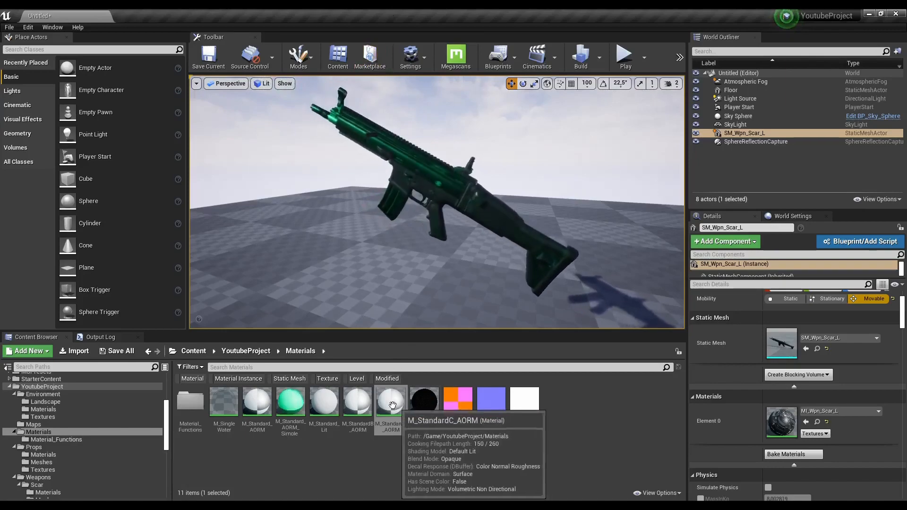
- Reopen the M_Standard_AORM_Simple_Rotate material and delete its green constant, Multiply, BreakMaterialAttributes and MakeMaterialAttributes nodes
double_click(295, 405)
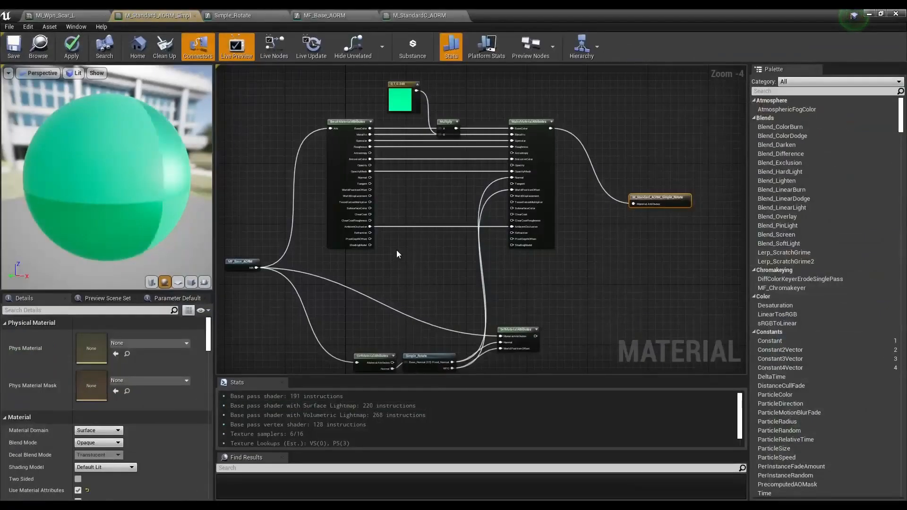
left_click_drag(363, 81, 579, 245)
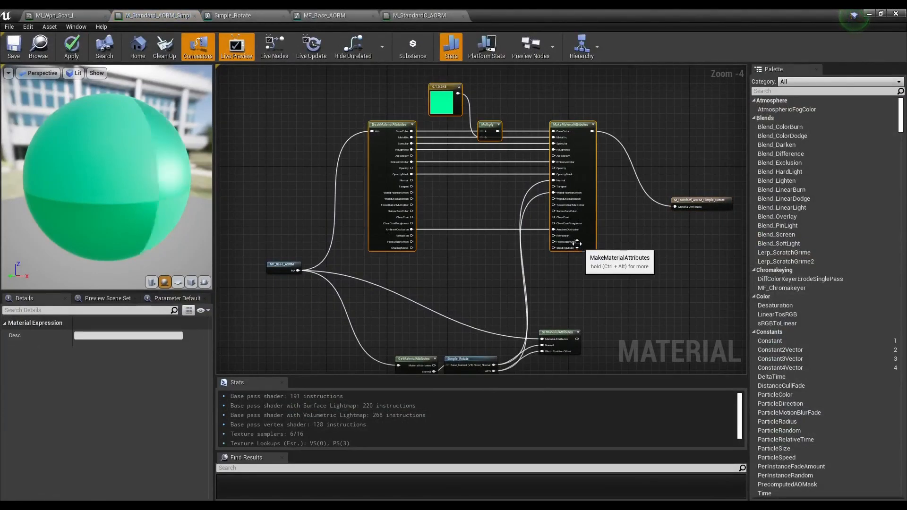
key("Delete")
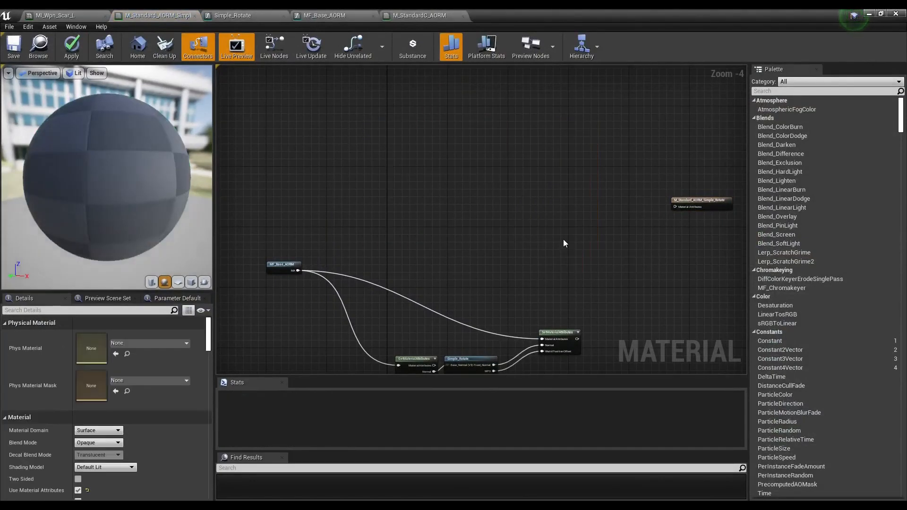
- Line up the SetMaterialAttributes and material output nodes with MF_Base_AORM, and place GetMaterialAttributes and Simple_Rotate just below the main wire
left_click_drag(715, 207, 643, 275)
left_click_drag(569, 332, 567, 268)
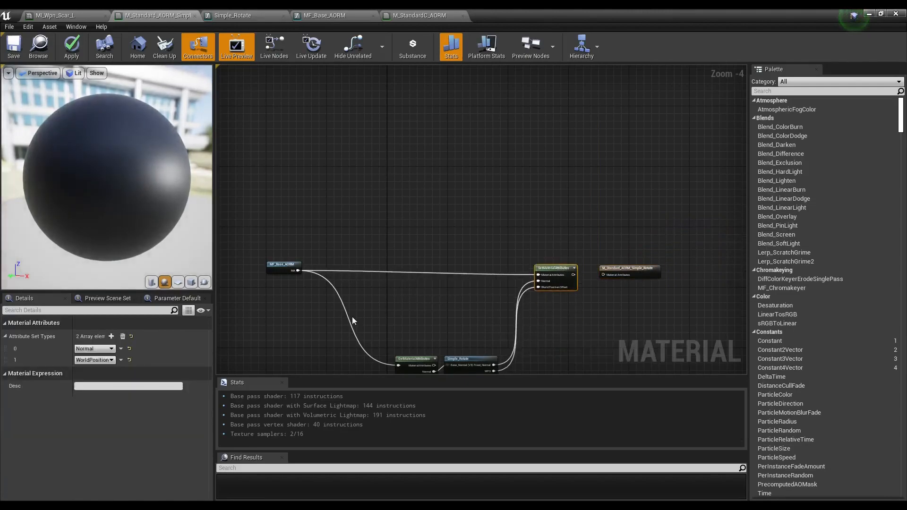
left_click_drag(353, 317, 474, 366)
left_click_drag(475, 271, 466, 215)
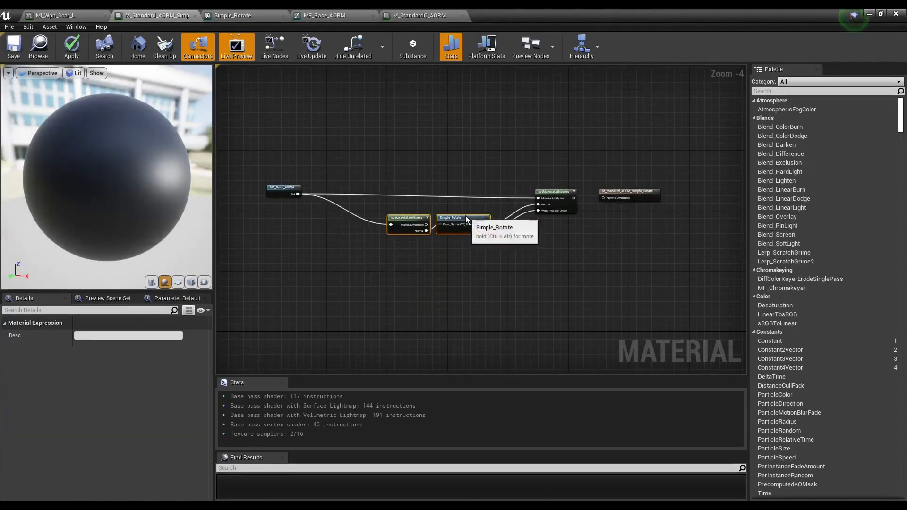
- Connect the SetMaterialAttributes output to the material's Material Attributes input, and apply and save the material
scroll(558, 190, "up", 3)
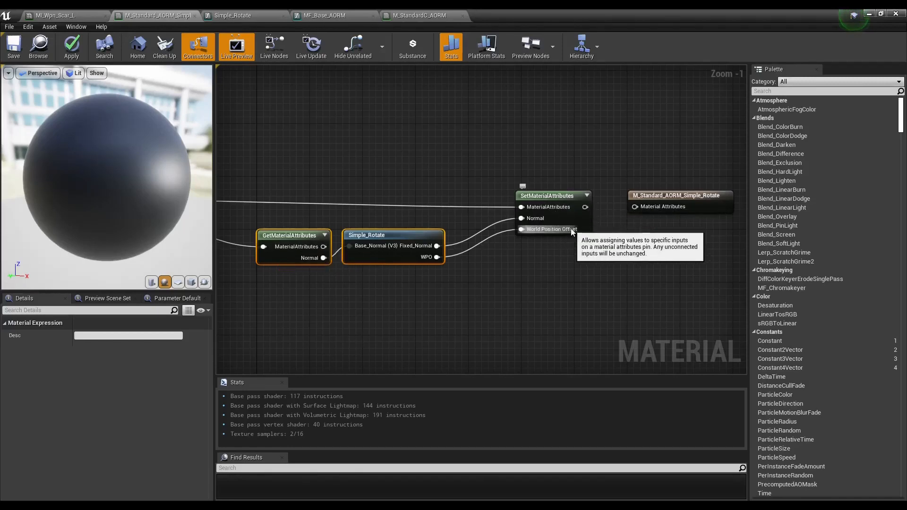
left_click_drag(585, 210, 644, 205)
scroll(566, 288, "down", 1)
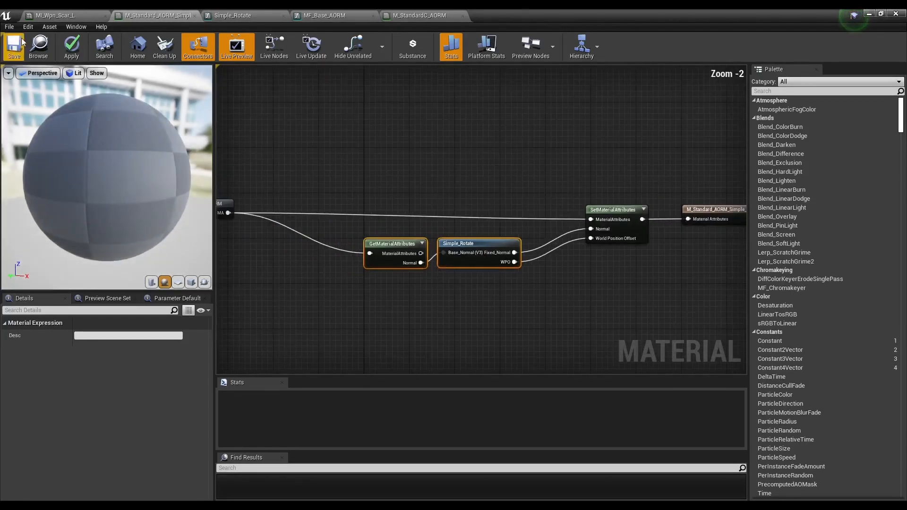
left_click(76, 45)
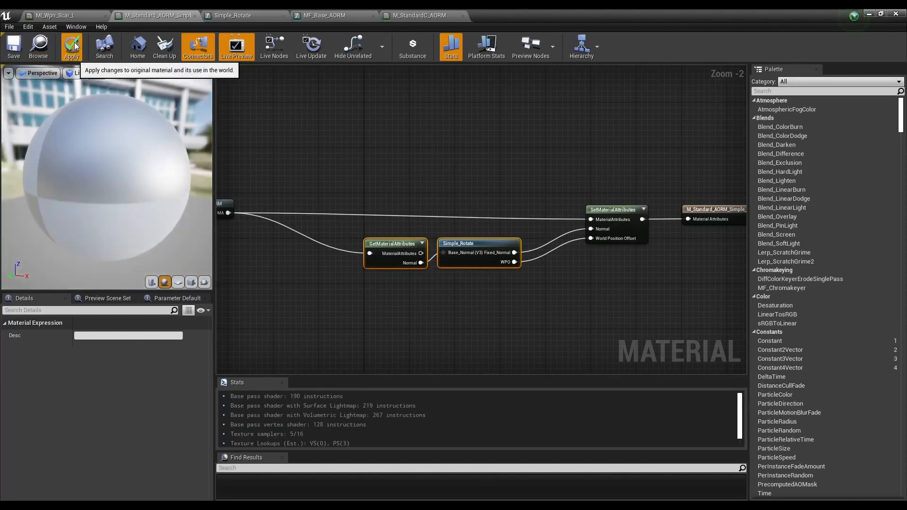
left_click(11, 47)
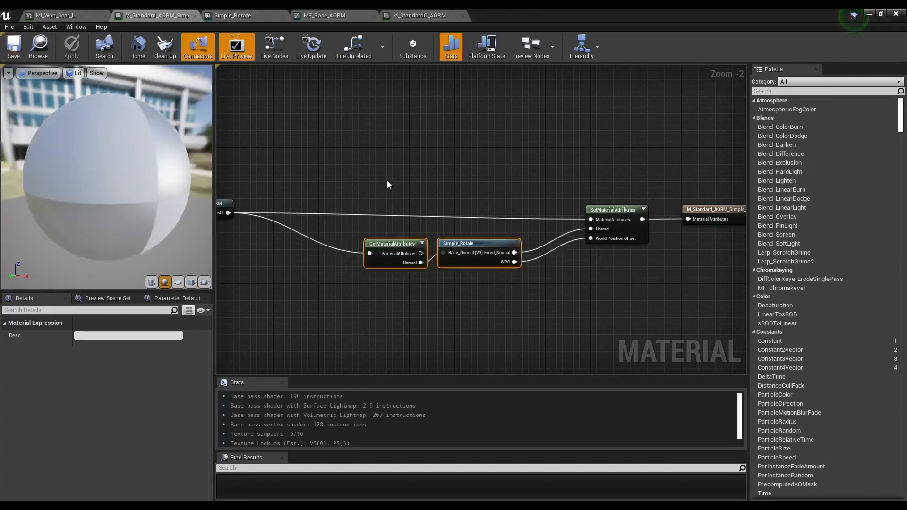
- Straighten the MF_Base_AORM node along the main wire and open its material function graph
right_click_drag(391, 168, 473, 174)
left_click_drag(294, 220, 356, 226)
left_click(401, 168)
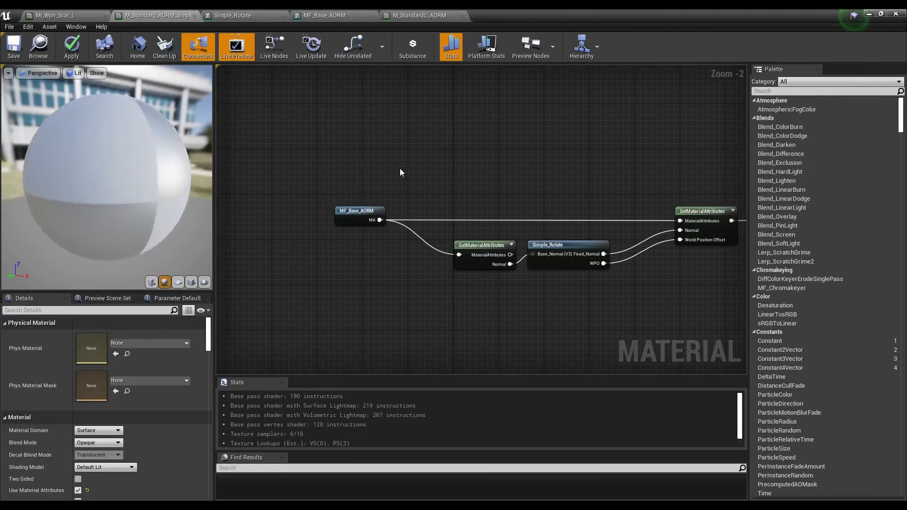
left_click(358, 219)
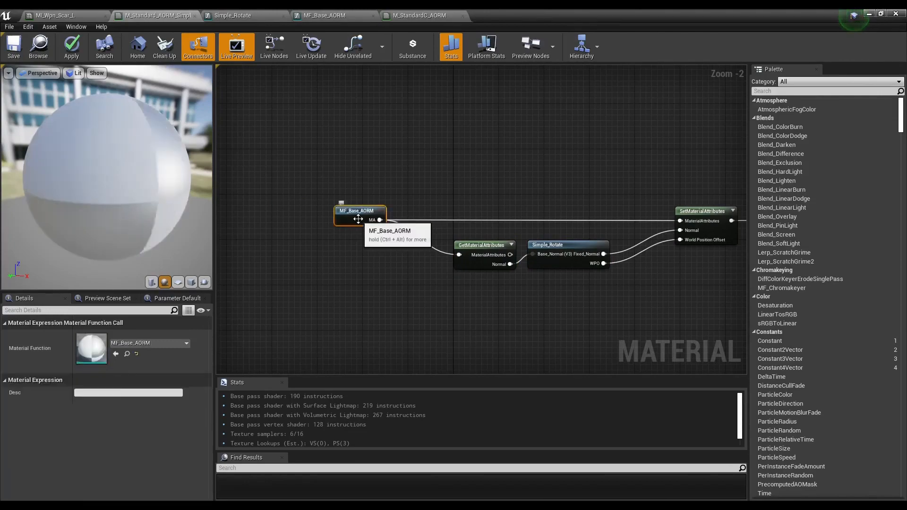
double_click(358, 219)
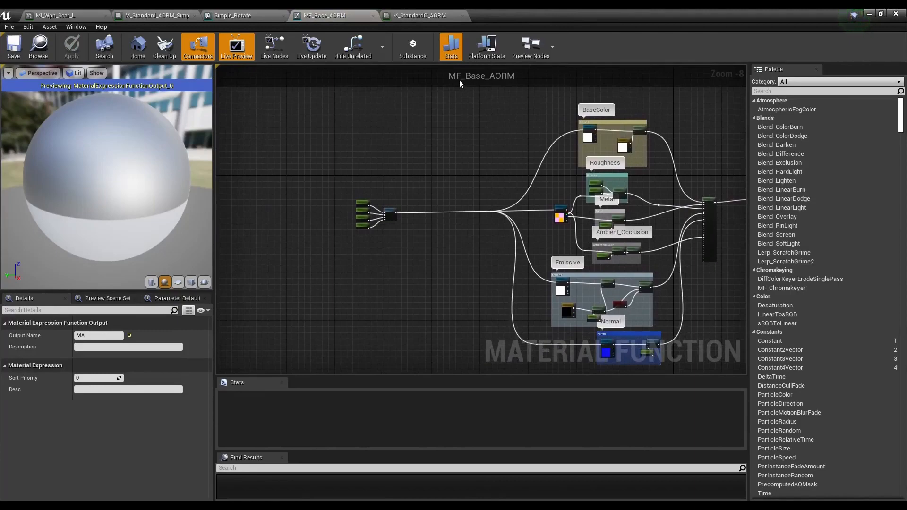
- Add a FunctionInput node beside the MF_UVW_XForm group in MF_Base_AORM, named UV with input type Function Input Vector 2
scroll(429, 170, "up", 1)
scroll(432, 175, "up", 3)
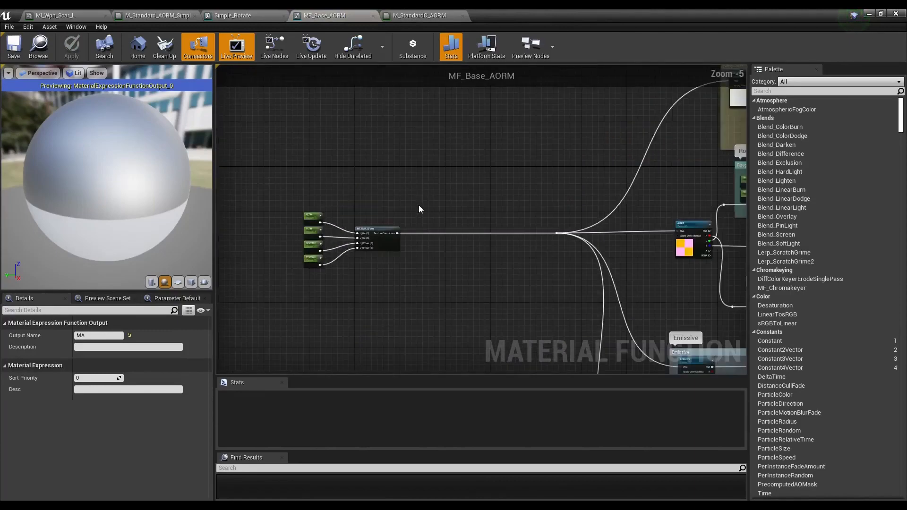
left_click_drag(461, 167, 294, 303)
left_click(527, 201)
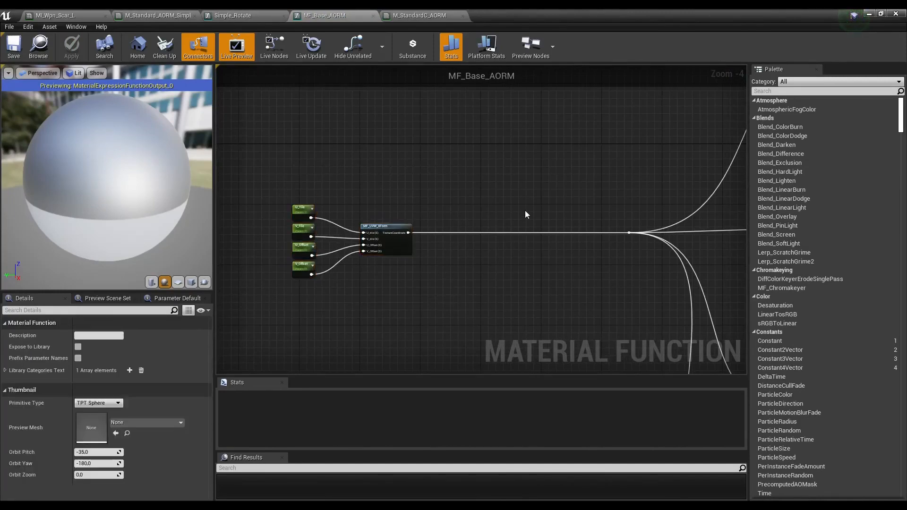
right_click(526, 210)
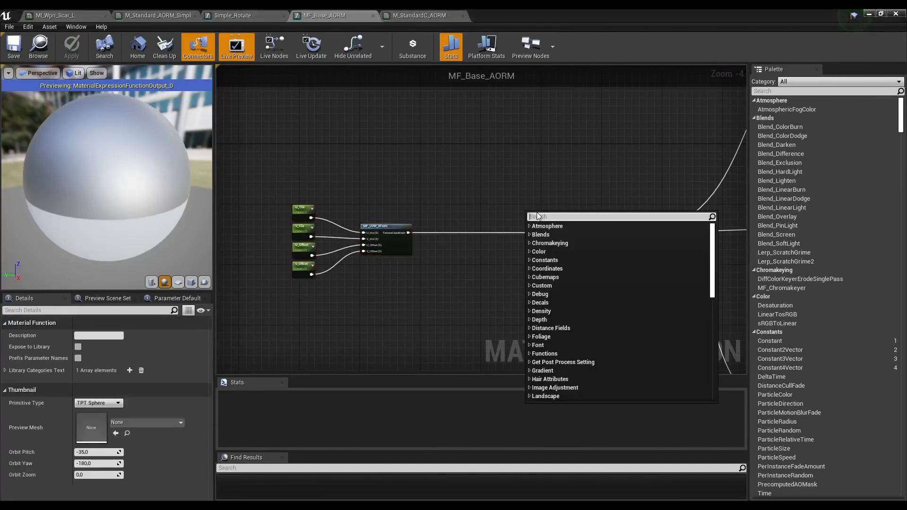
type("input")
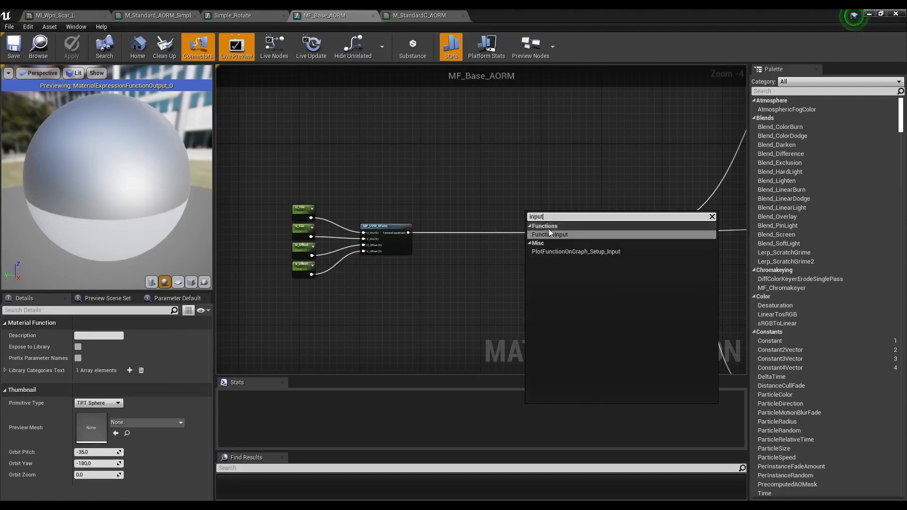
left_click(549, 233)
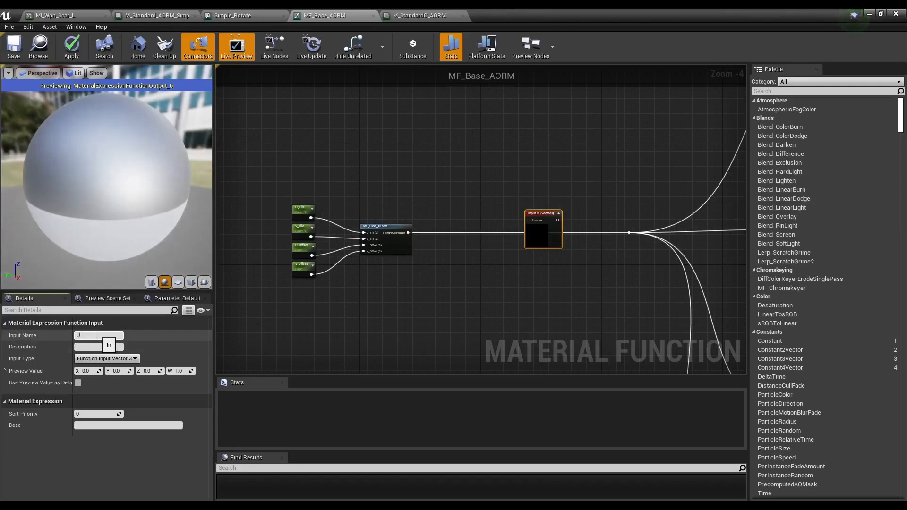
left_click(108, 359)
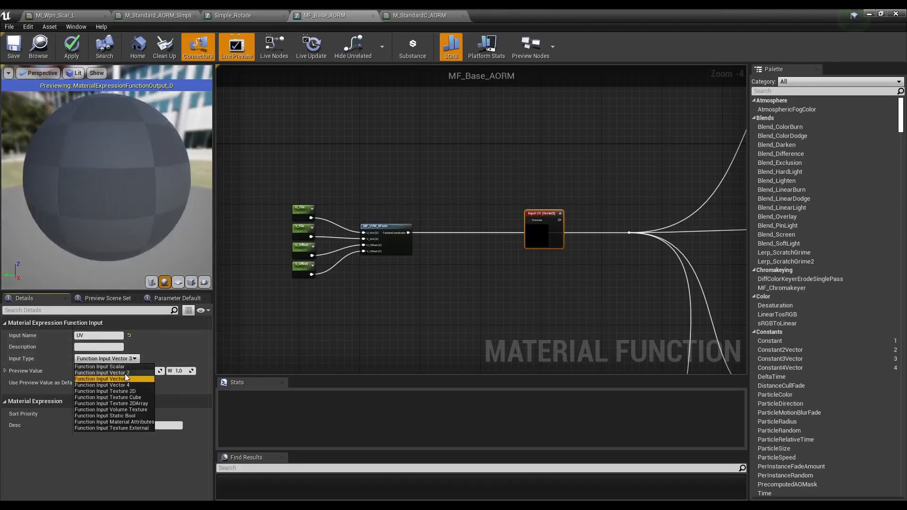
left_click(121, 372)
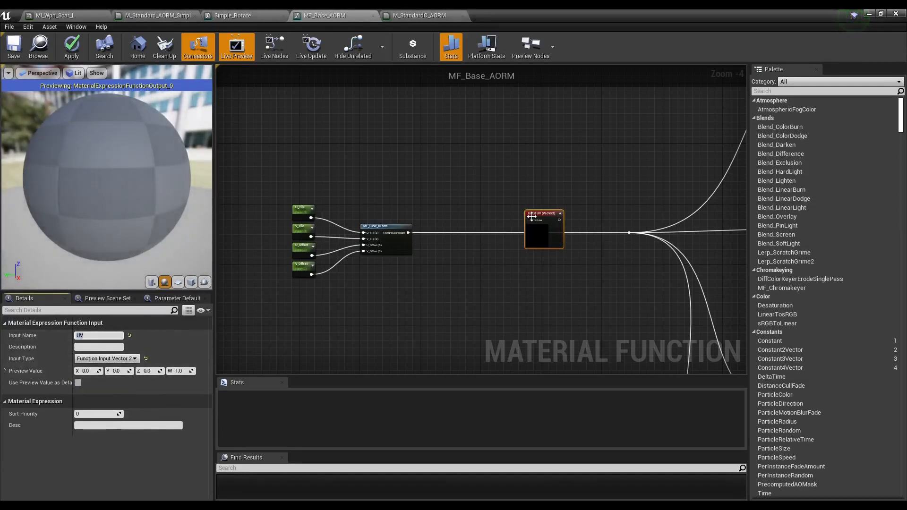
- Feed a TextureCoordinate node into the UV input's Preview pin, enable Use Preview Value as Default, and apply the function
left_click_drag(531, 217, 456, 207)
type("texture")
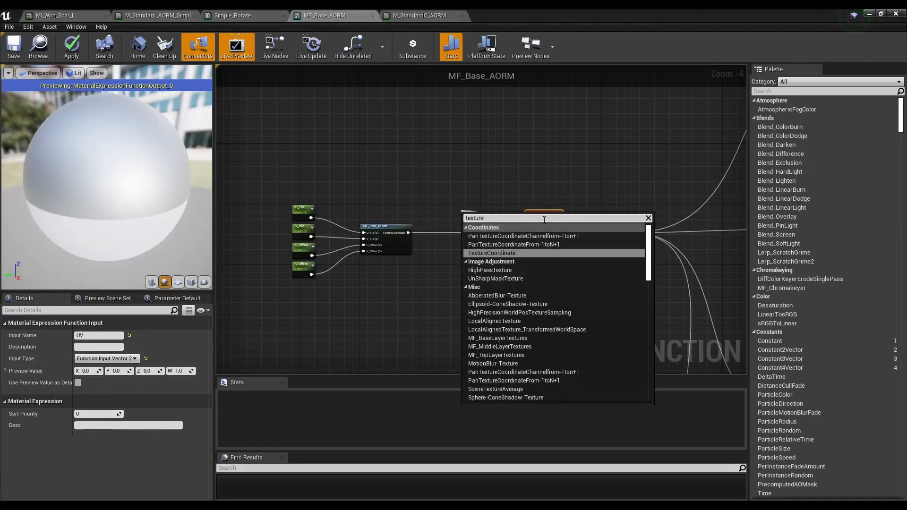
left_click(514, 252)
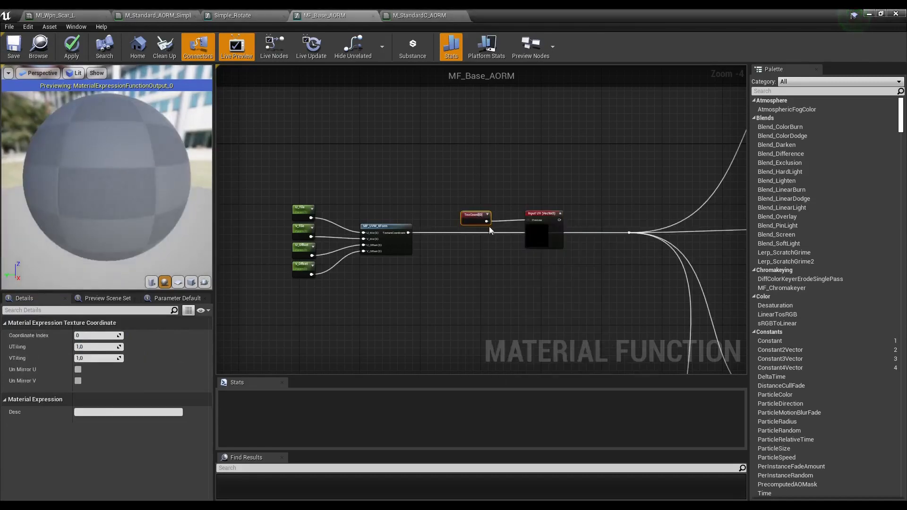
left_click(547, 237)
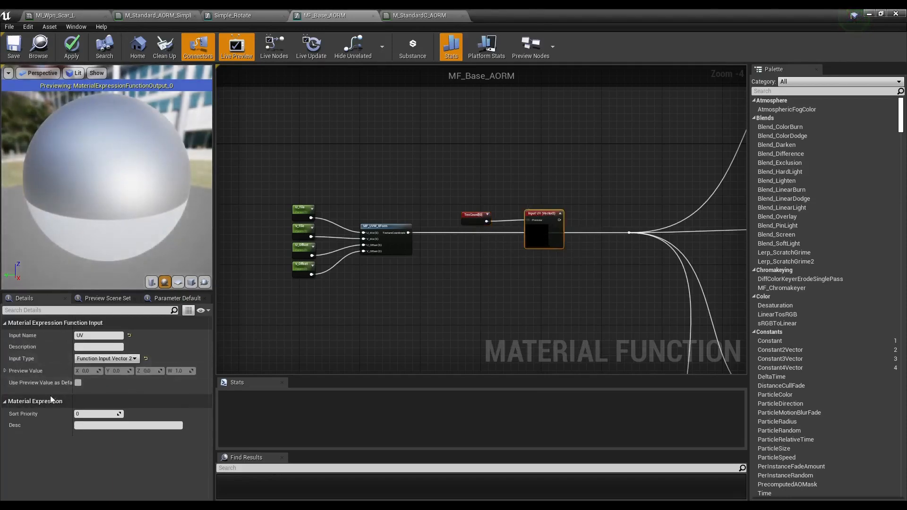
left_click(78, 383)
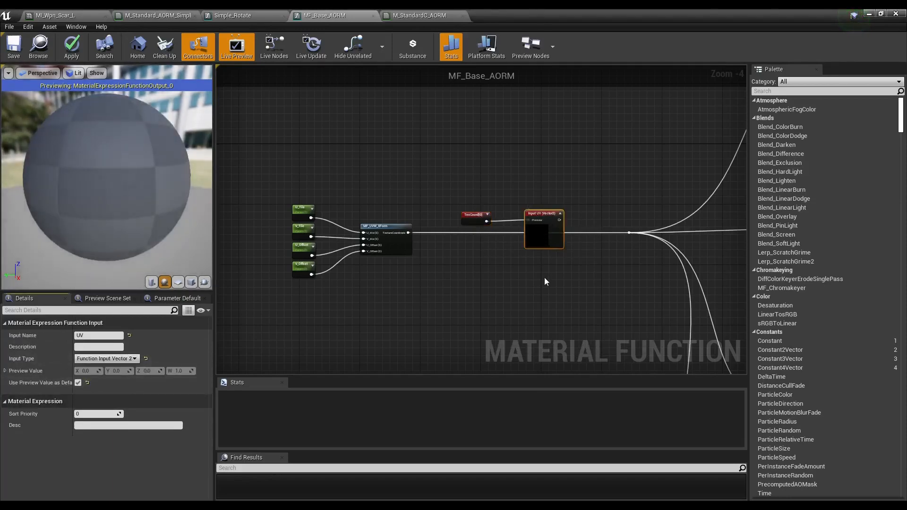
left_click_drag(467, 220, 475, 216)
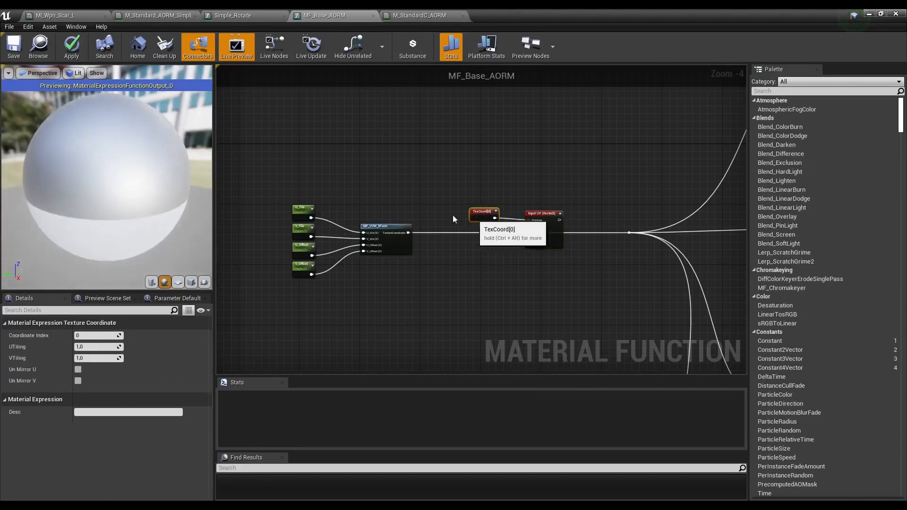
left_click(72, 47)
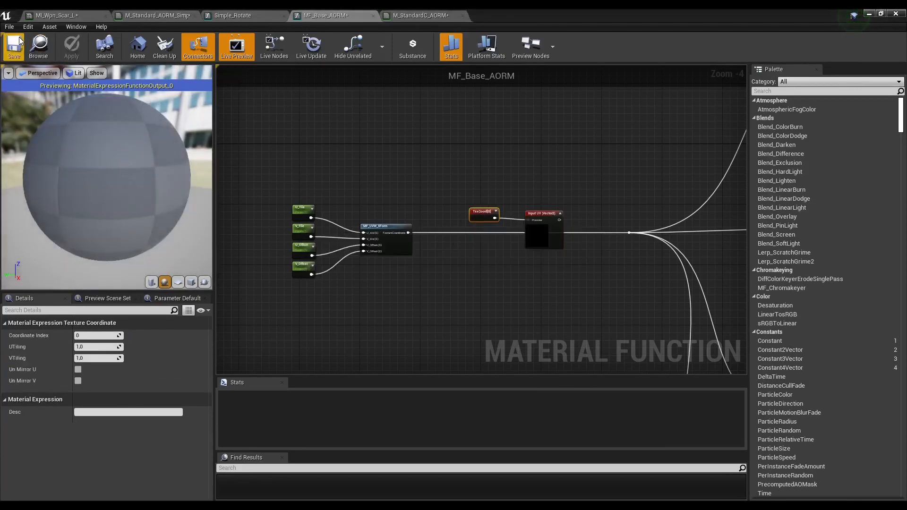
left_click(418, 177)
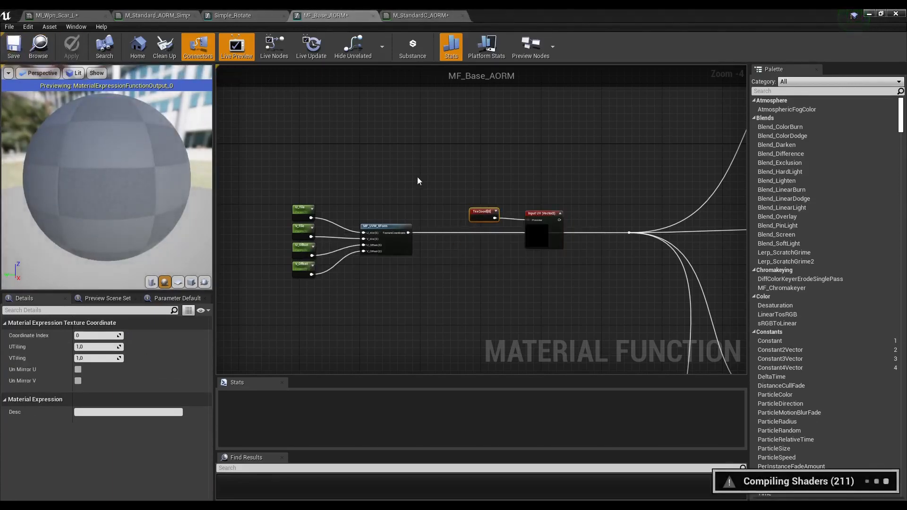
- Rewire the UV input into the texture reroute point, cut the tile, offset and MF_UVW_XForm nodes, and apply and save the function
left_click(332, 275)
left_click_drag(559, 222, 630, 234)
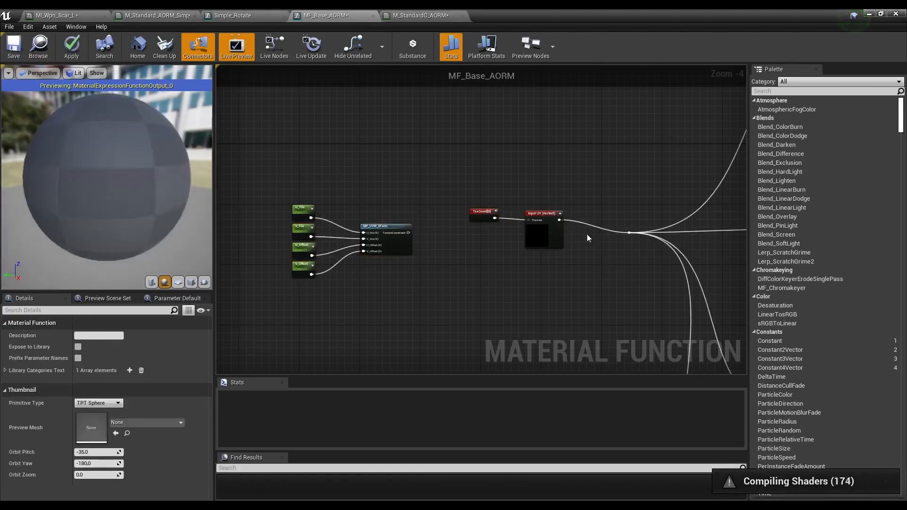
left_click_drag(468, 172, 265, 331)
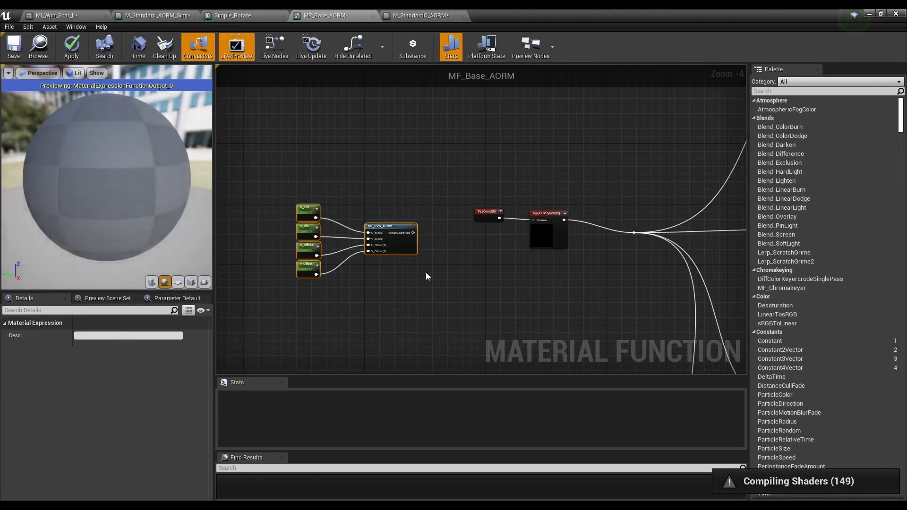
right_click_drag(426, 277, 334, 292)
key("Delete")
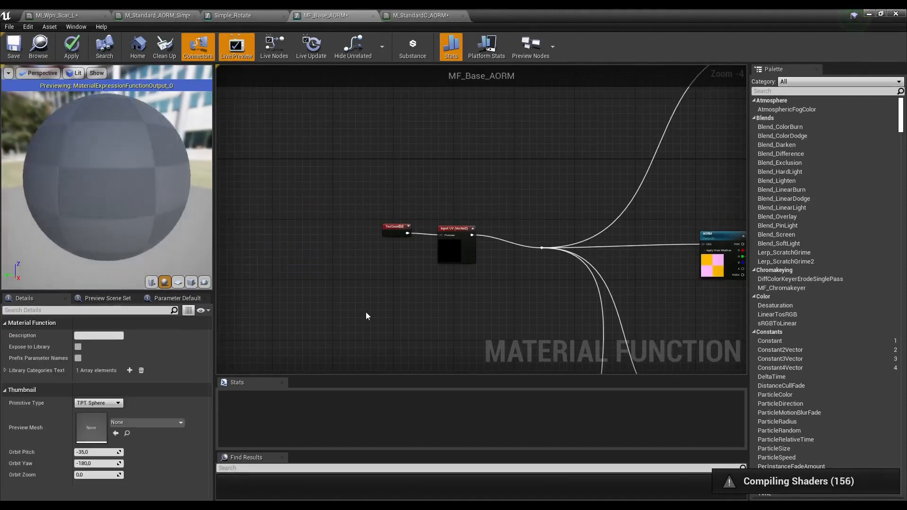
right_click_drag(498, 283, 445, 294)
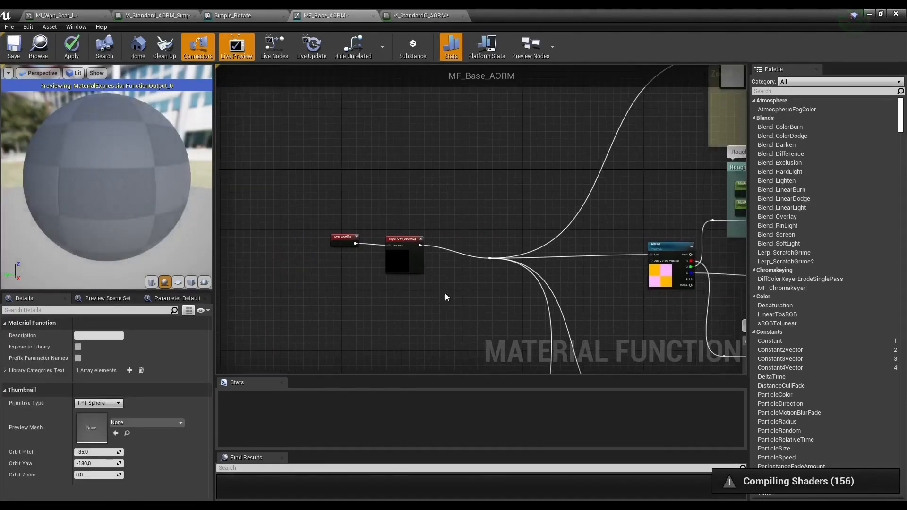
left_click(72, 45)
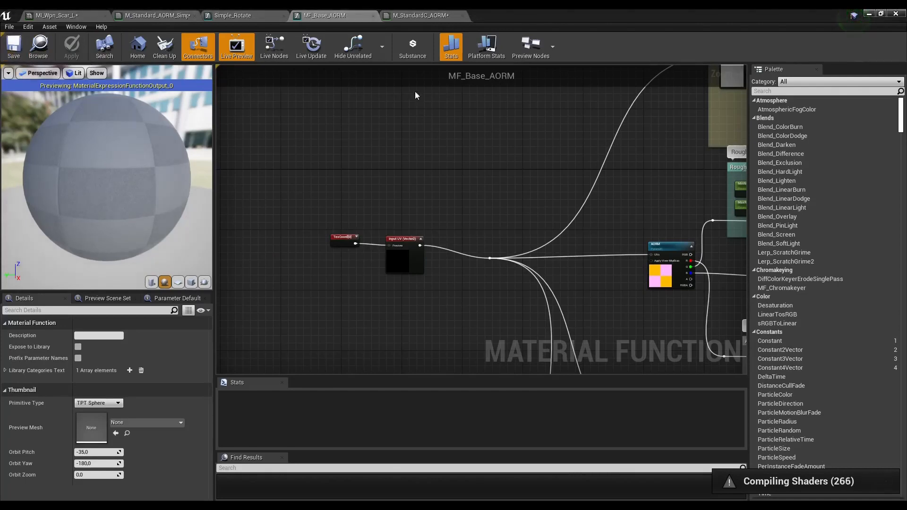
- Check the MF_Base_AORM node's new UV pin in M_StandardC_AORM, and close the Simple_Rotate function
left_click(419, 16)
scroll(367, 119, "down", 3)
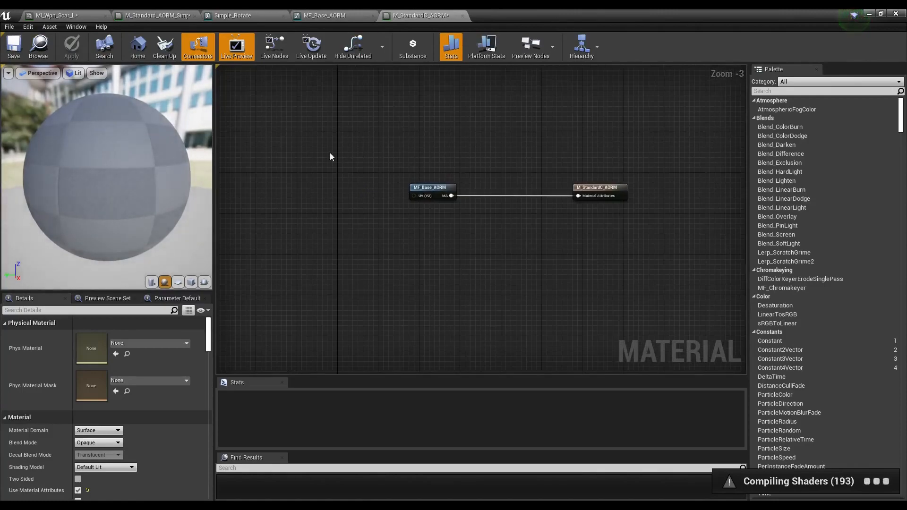
left_click(327, 18)
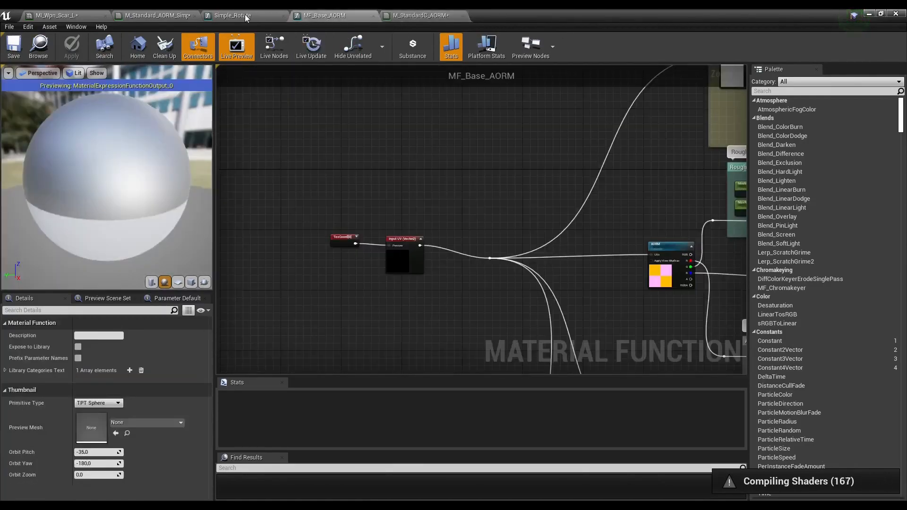
left_click(245, 17)
left_click(331, 16)
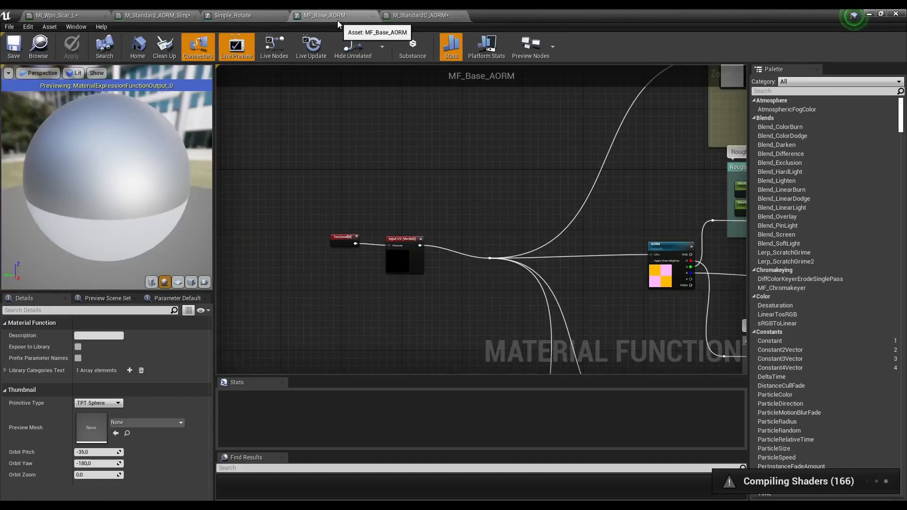
left_click(284, 16)
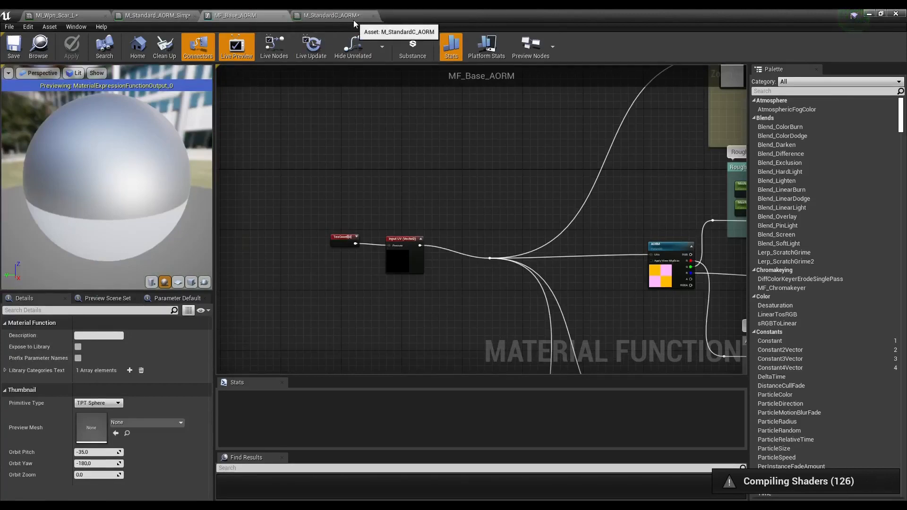
- Paste the tile, offset and MF_UVW_XForm nodes into M_Standard_AORM_Simple_Rotate and connect TextureCoordinate to MF_Base_AORM's UV input
left_click(169, 18)
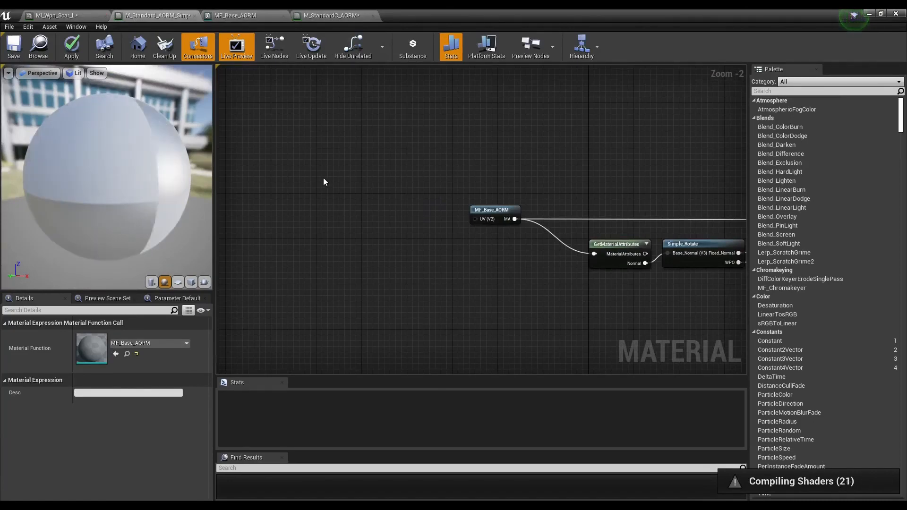
right_click_drag(331, 188, 374, 192)
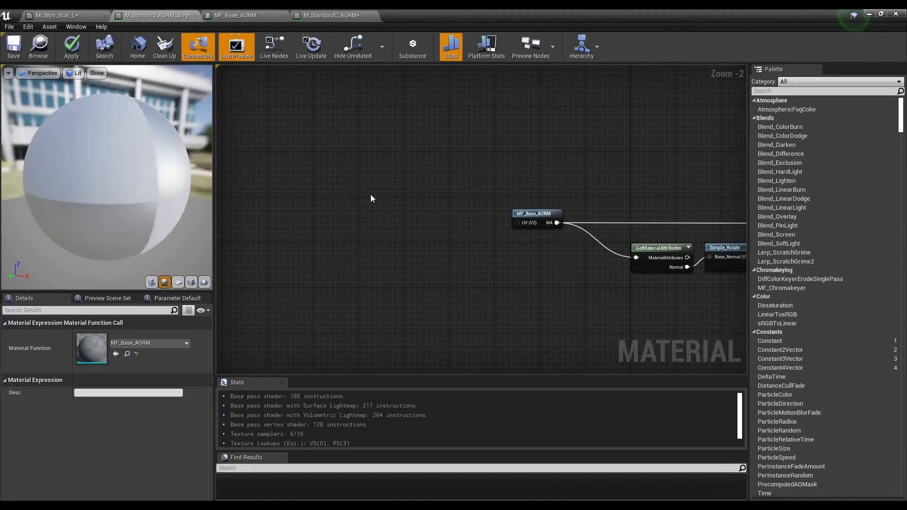
key("ctrl+v")
left_click_drag(498, 189, 451, 208)
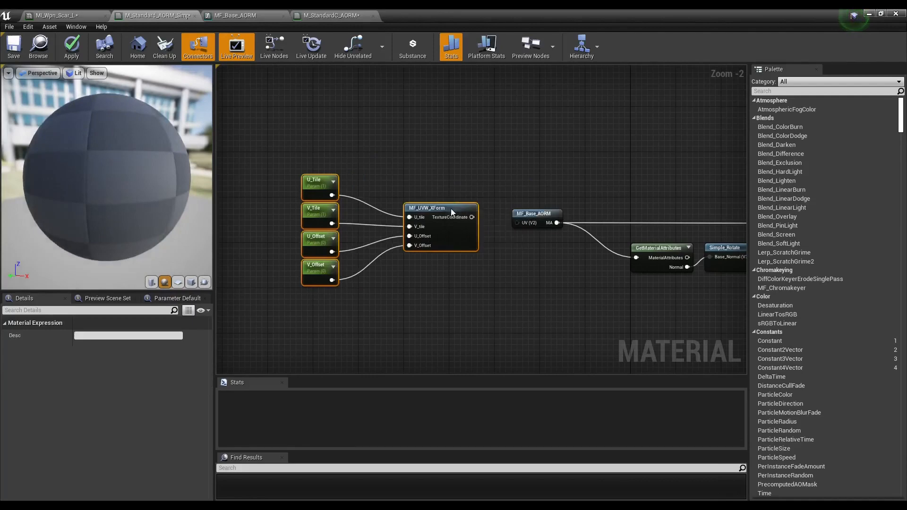
scroll(515, 225, "up", 2)
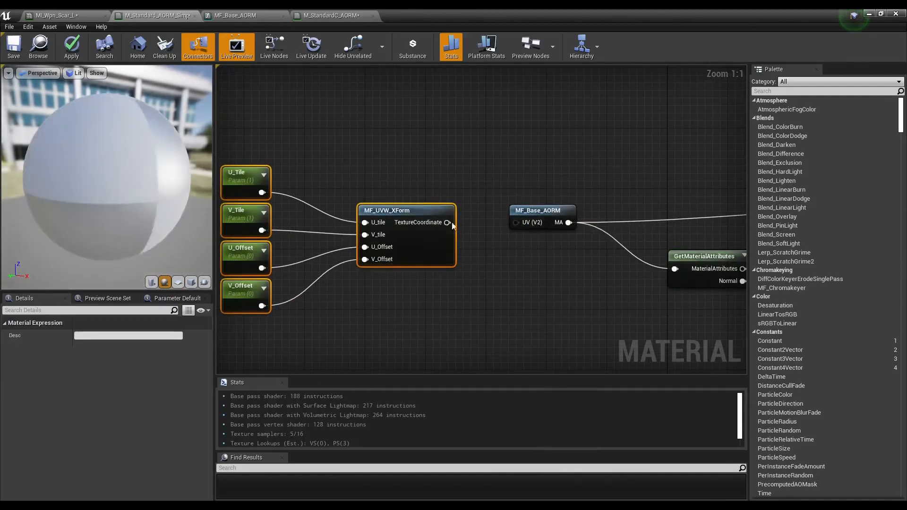
left_click_drag(485, 215, 522, 223)
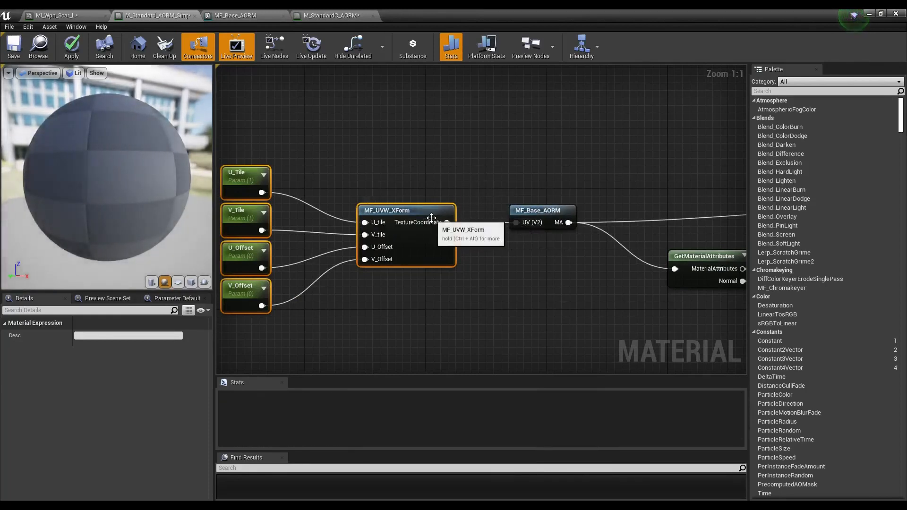
- Review the MF_Base_AORM function graph and how its node with the UV input feeds the M_StandardC_AORM material
scroll(449, 162, "down", 3)
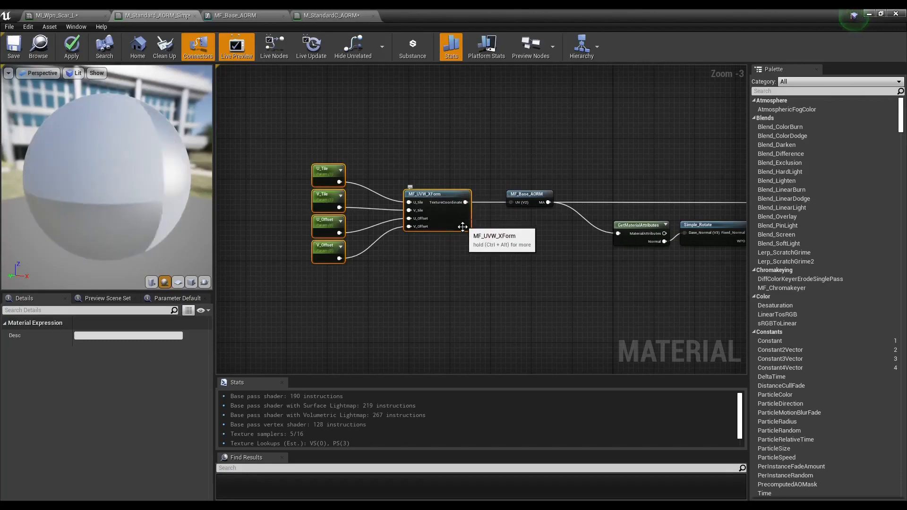
left_click(239, 16)
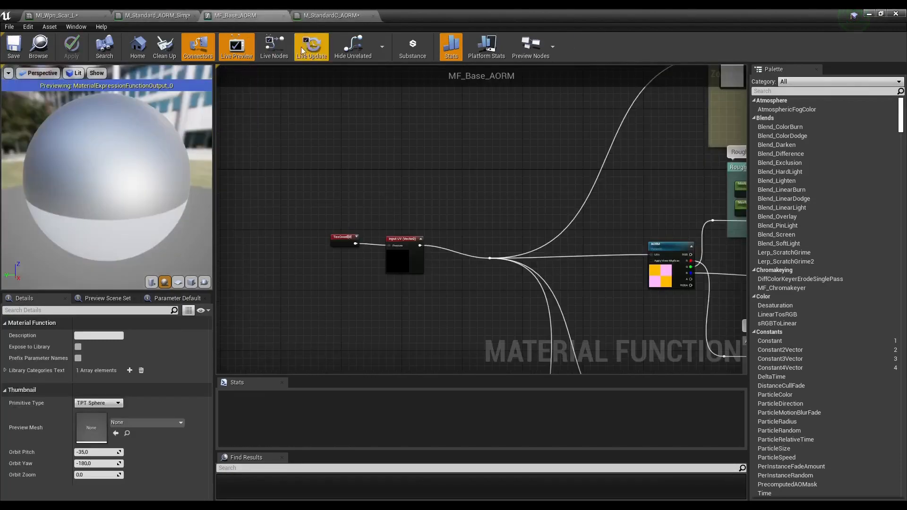
left_click(316, 19)
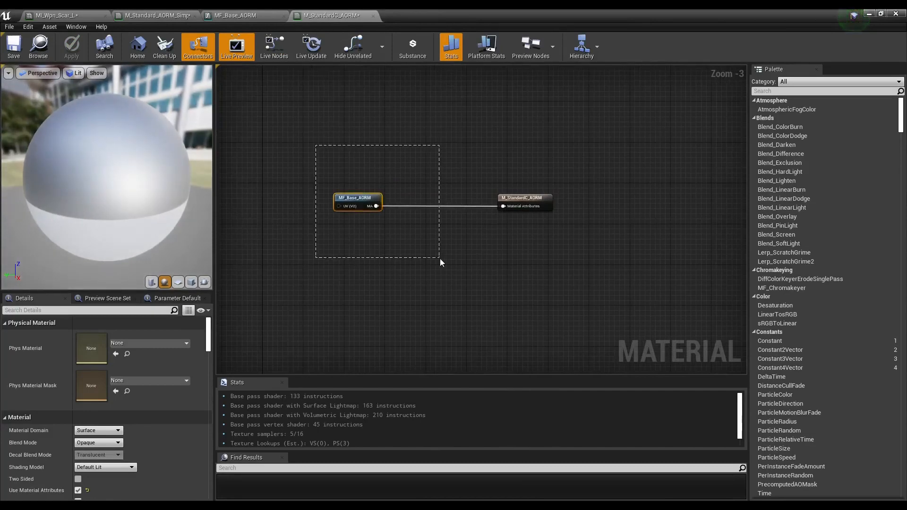
left_click_drag(440, 259, 580, 251)
scroll(358, 206, "up", 2)
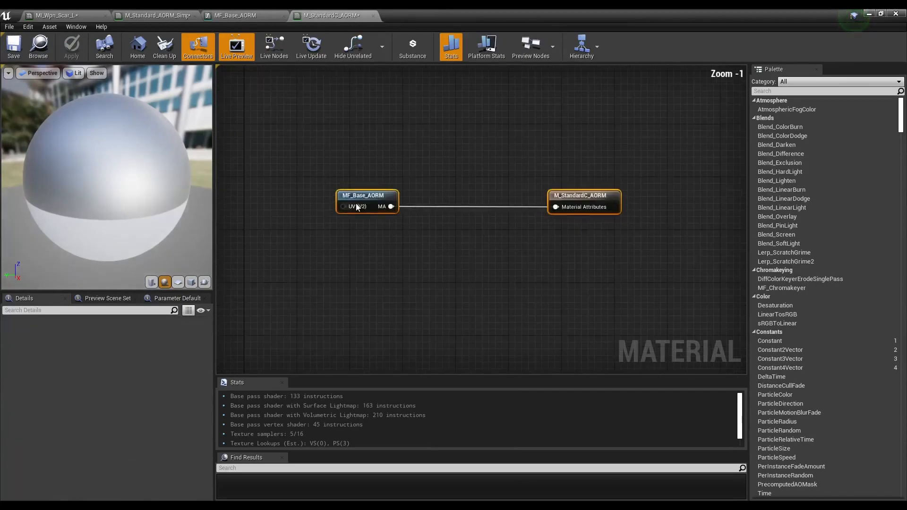
scroll(358, 206, "up", 1)
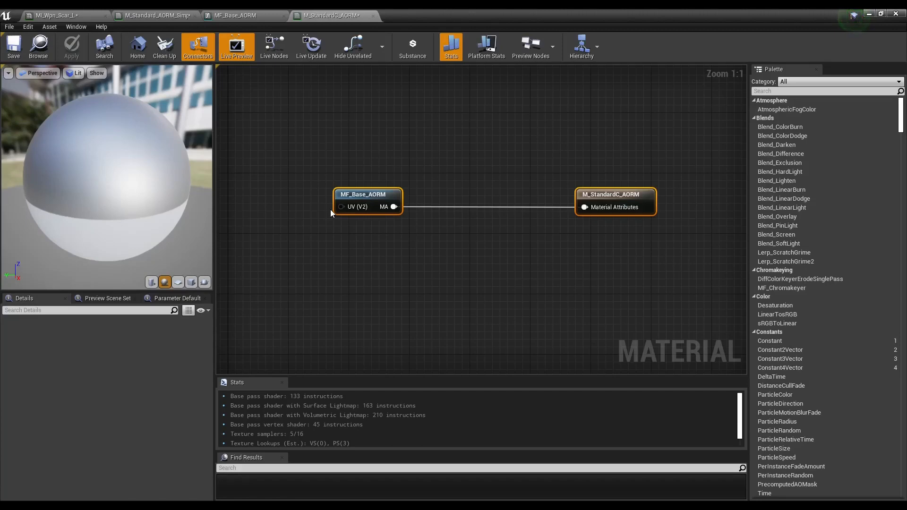
left_click_drag(367, 195, 447, 185)
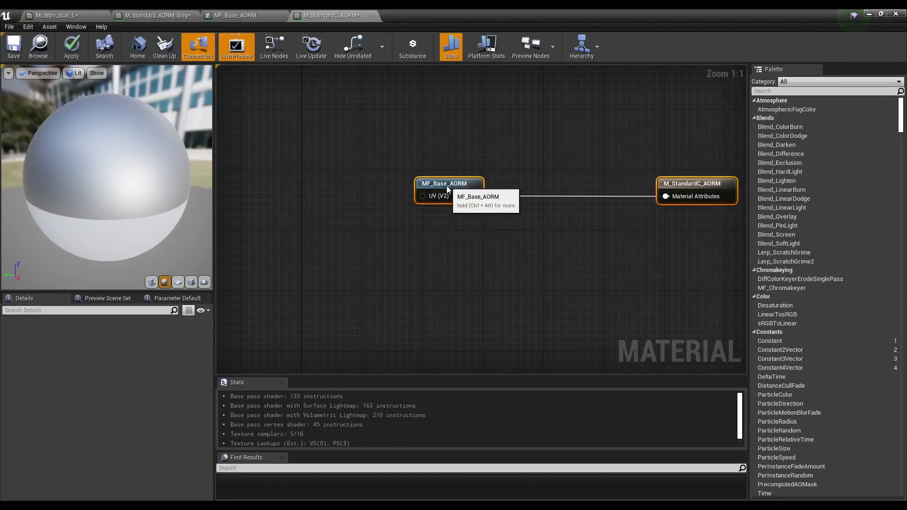
left_click(443, 248)
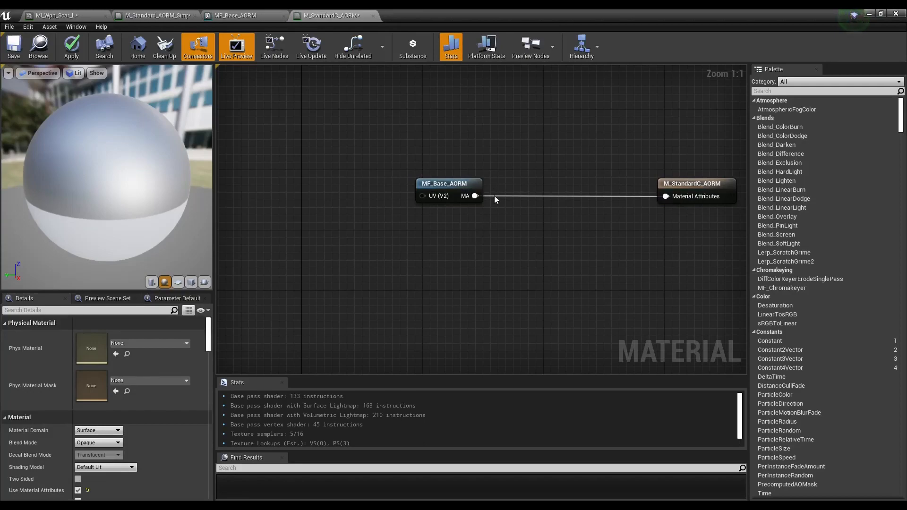
left_click(233, 16)
scroll(379, 189, "down", 5)
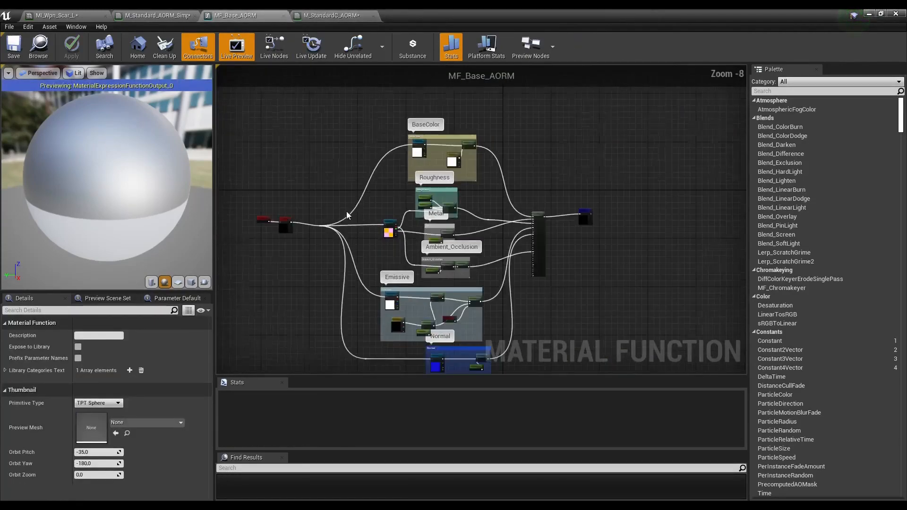
left_click(316, 16)
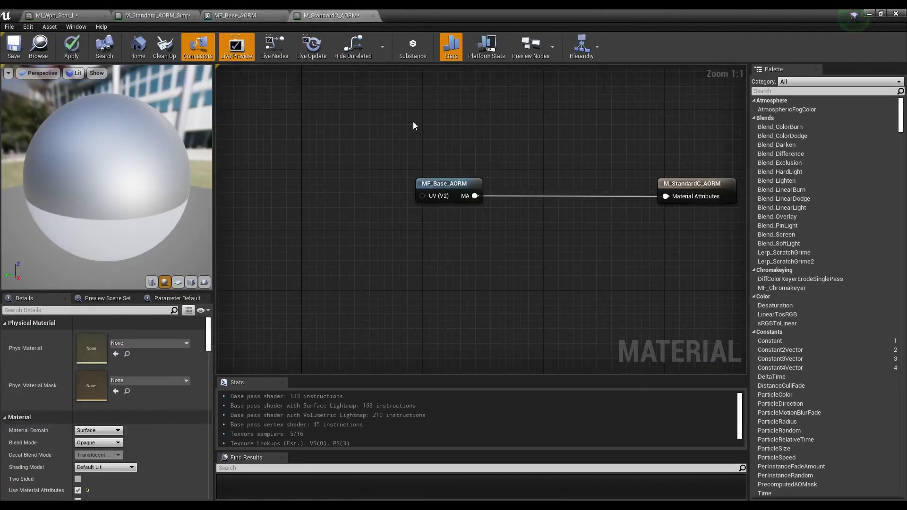
- Review the rotation chain in M_Standard_AORM_Simple_Rotate and move GetMaterialAttributes slightly closer to MF_Base_AORM
left_click(156, 15)
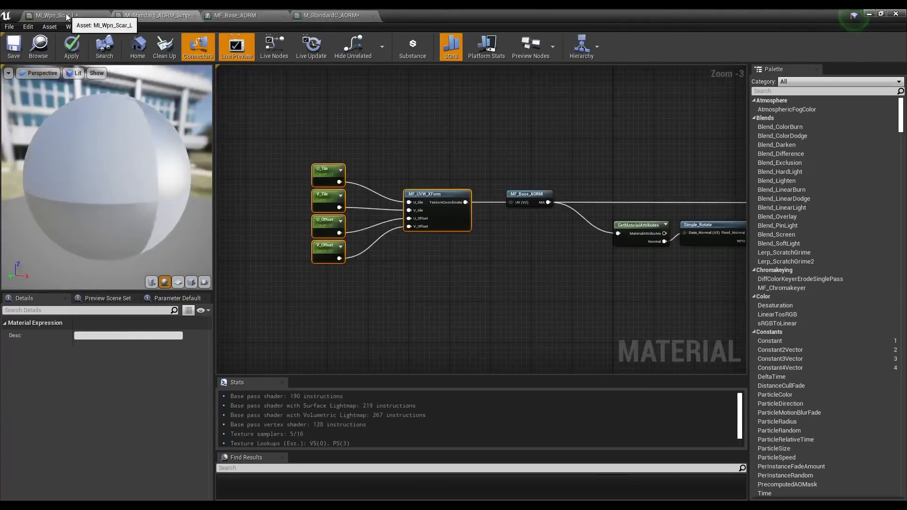
right_click_drag(505, 305, 312, 273)
mouse_move(433, 269)
right_mouse_down()
mouse_move(289, 274)
mouse_move(432, 267)
right_mouse_up()
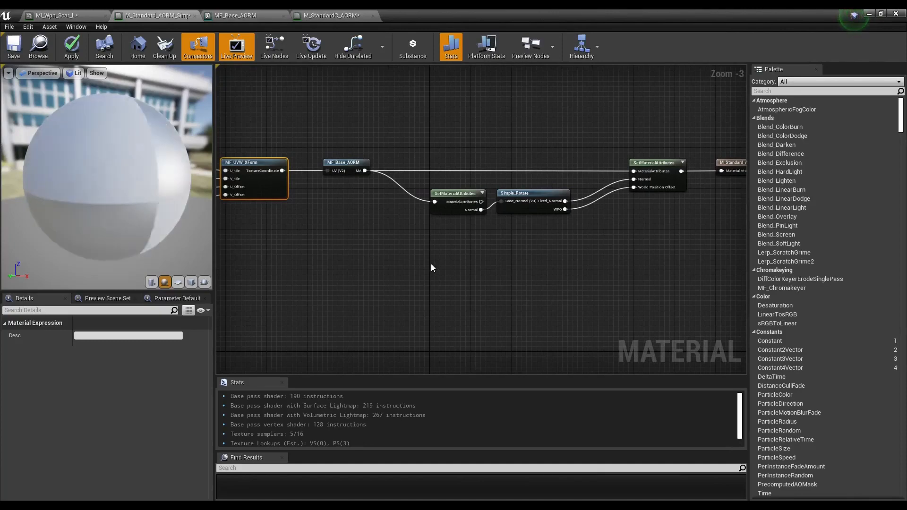
scroll(432, 264, "up", 1)
right_click_drag(446, 194, 381, 221)
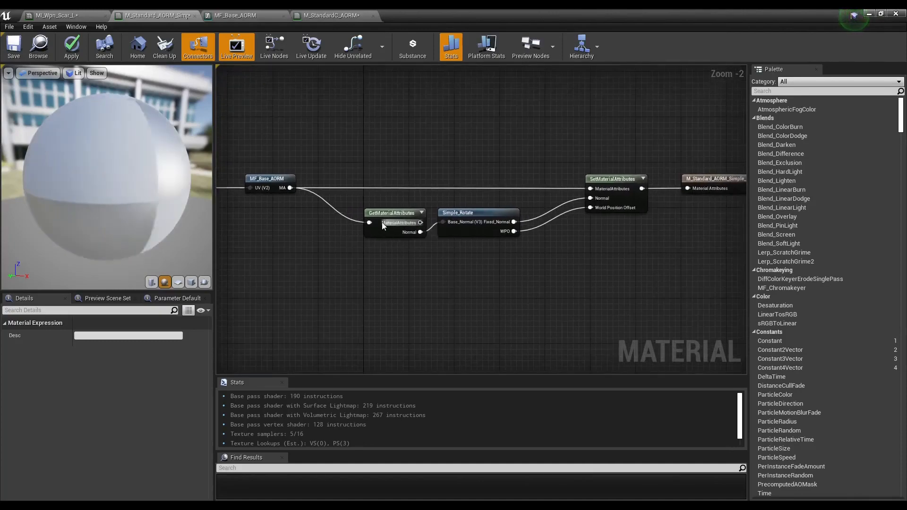
scroll(405, 224, "up", 2)
right_click_drag(338, 251, 429, 253)
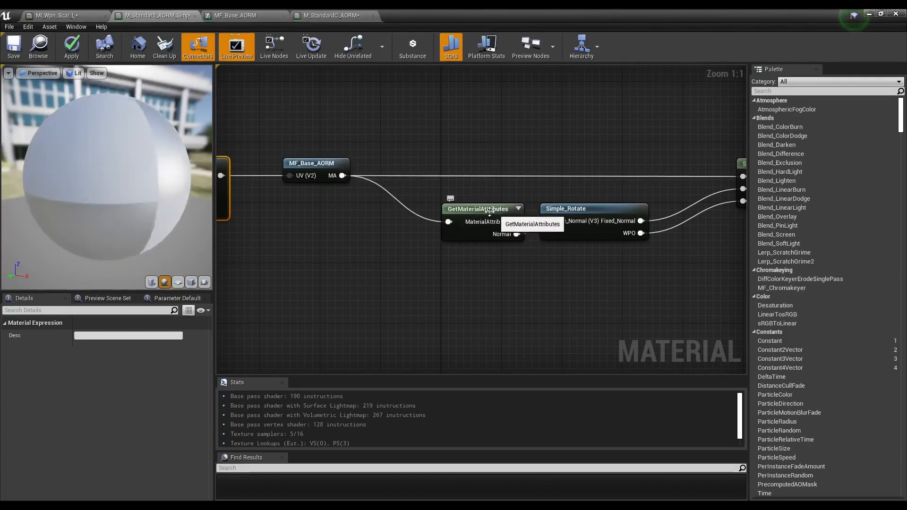
left_click_drag(487, 212, 476, 205)
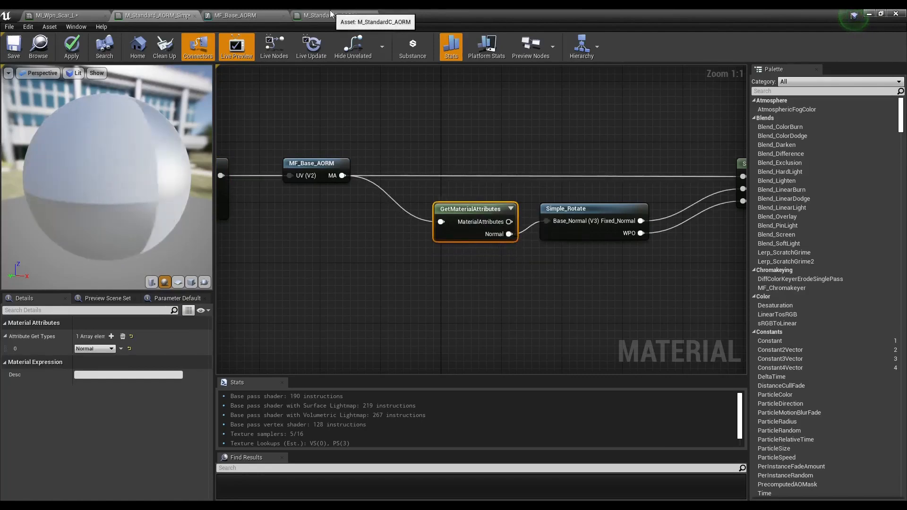
- Duplicate the MA output node in MF_Base_AORM, place the copy below it and name it Normal
left_click(262, 16)
scroll(452, 212, "up", 4)
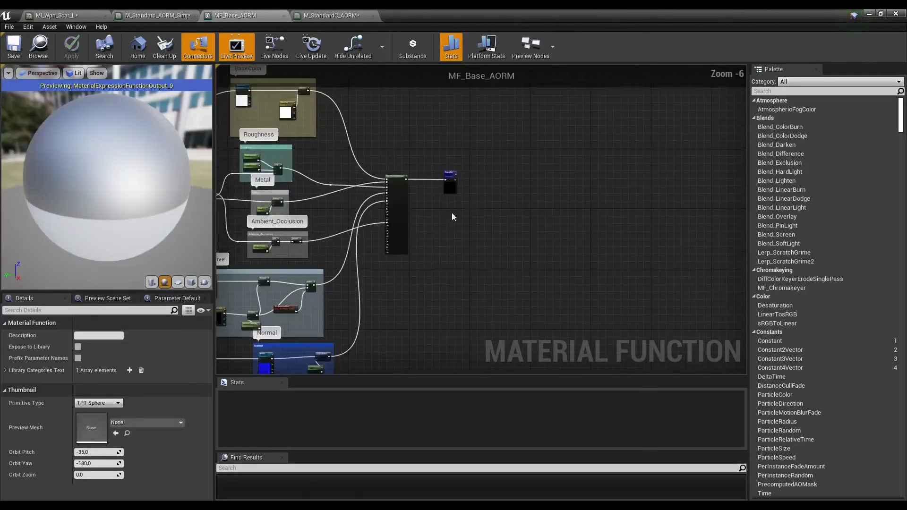
left_click(454, 176)
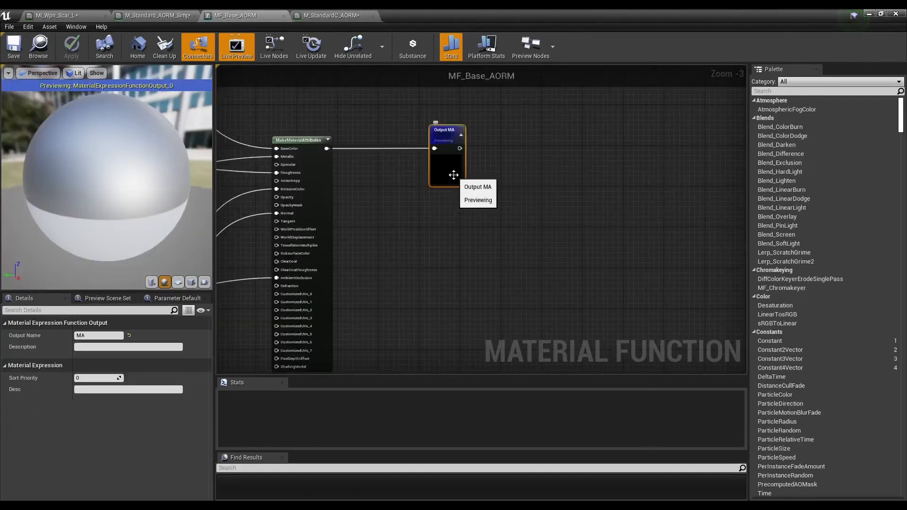
key("ctrl+w")
left_click_drag(461, 189, 448, 251)
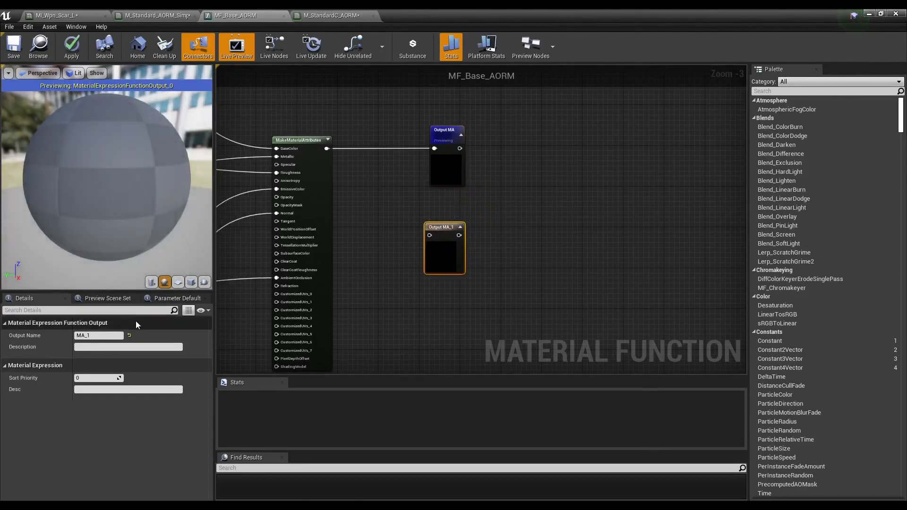
left_click(110, 335)
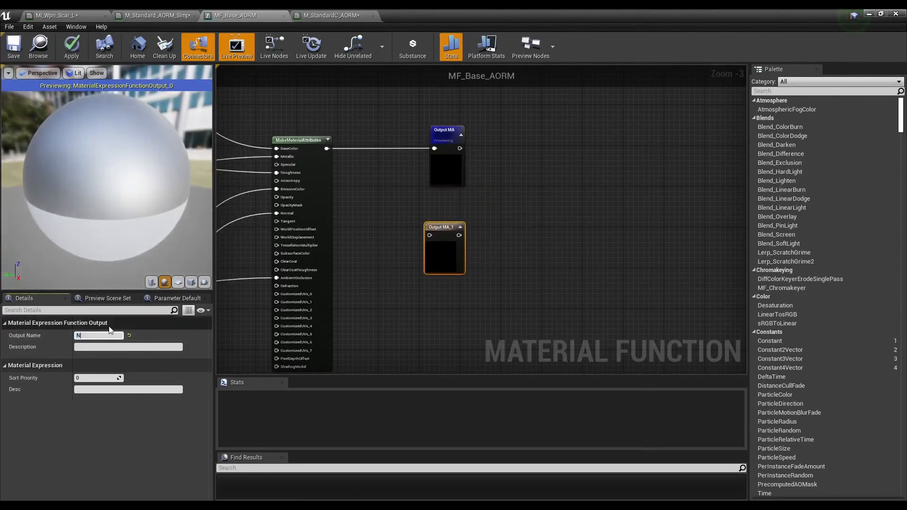
key("Return")
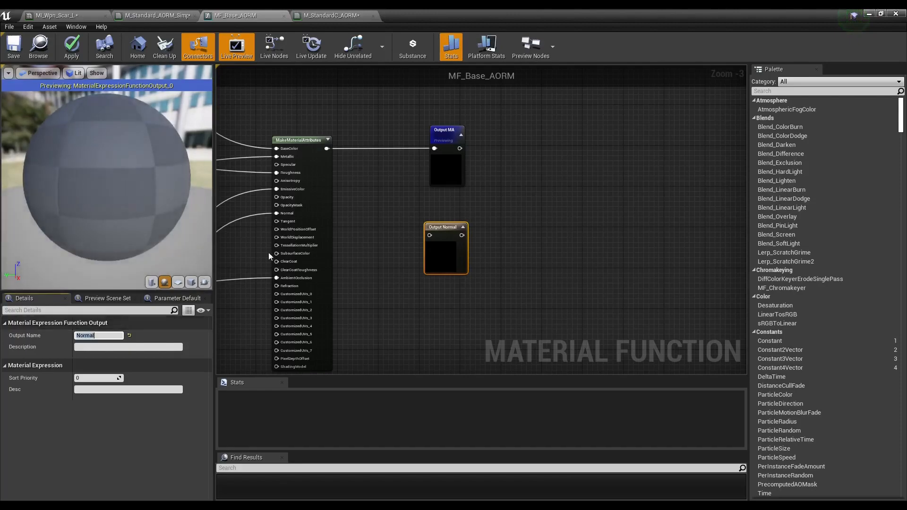
- Wire the Normal group's final result into the Normal output node, and apply and save the function
right_click_drag(392, 242, 575, 201)
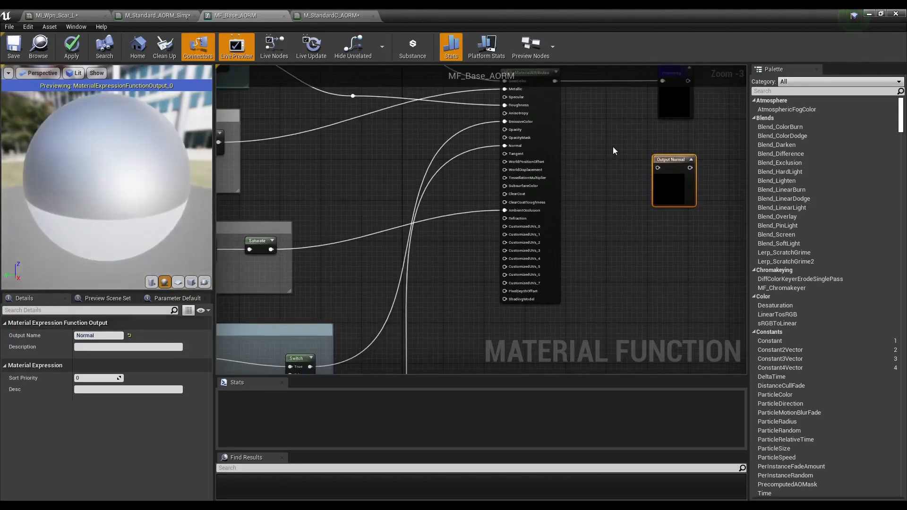
right_click_drag(613, 148, 670, 184)
scroll(669, 184, "down", 2)
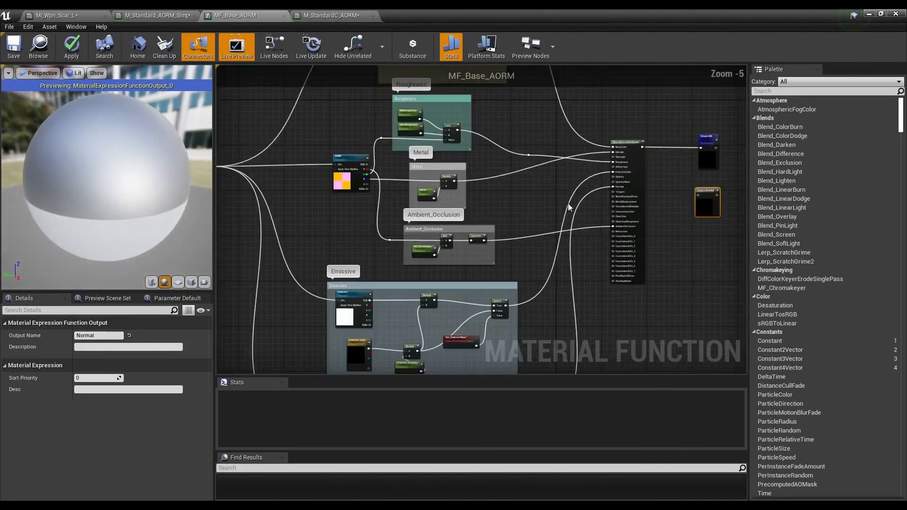
right_click_drag(522, 233, 467, 246)
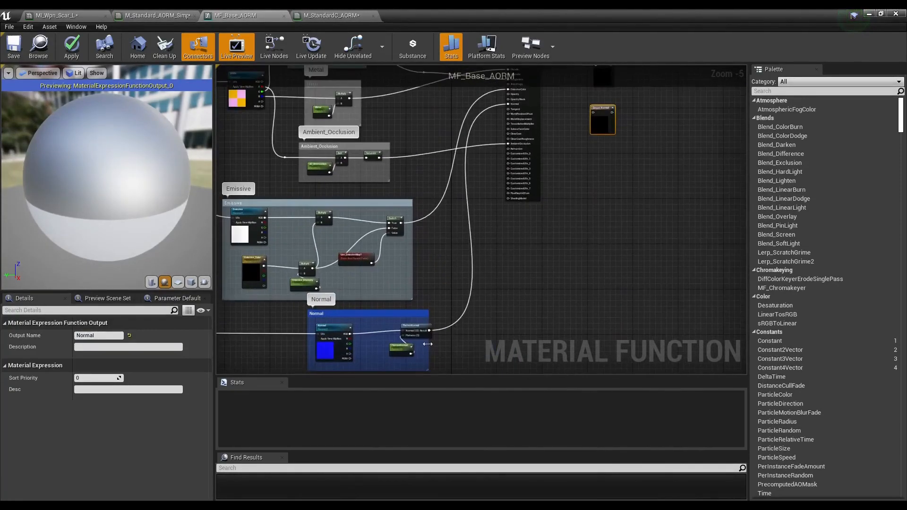
left_click_drag(428, 330, 596, 116)
right_click_drag(638, 99, 622, 194)
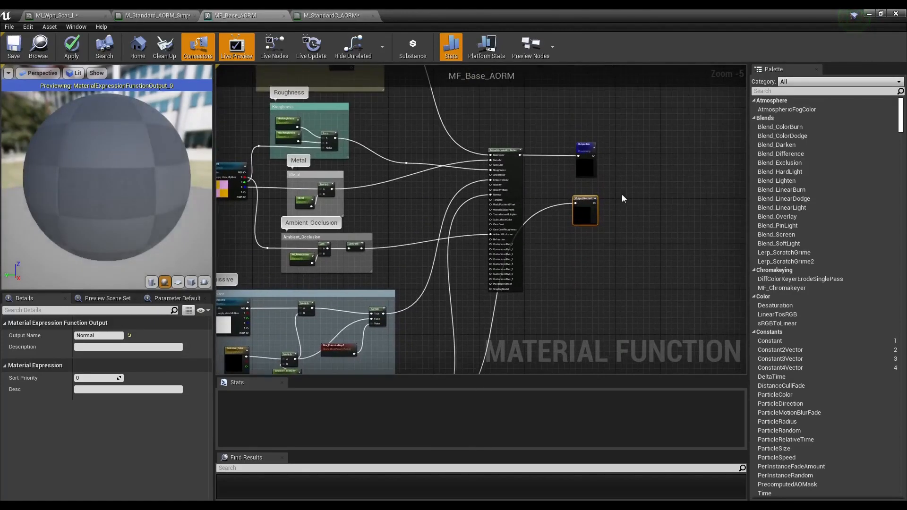
left_click(72, 47)
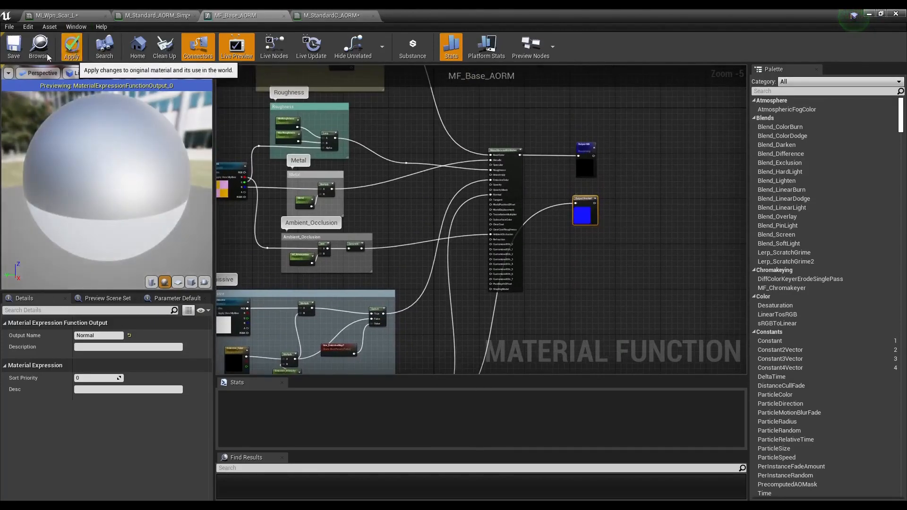
left_click(15, 55)
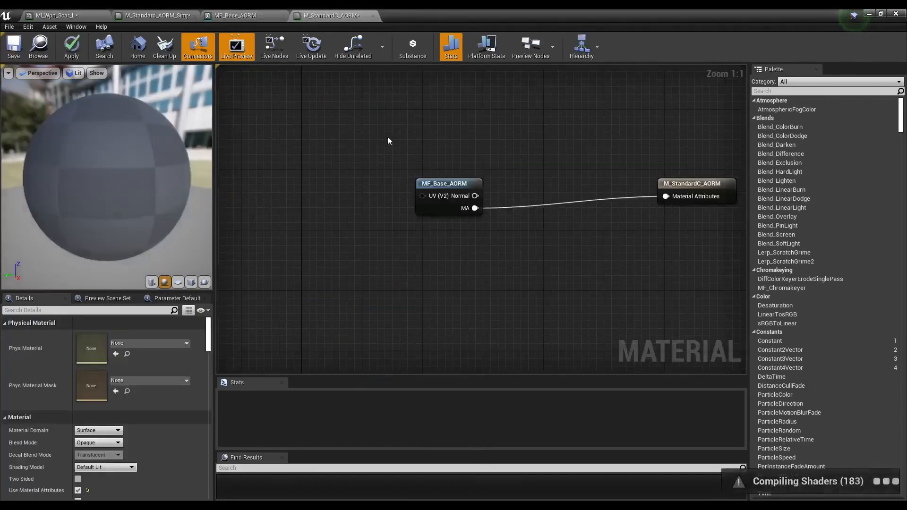
- Check the MF_Base_AORM node's Normal output pin in M_StandardC_AORM
left_click(330, 16)
right_click_drag(537, 170, 373, 160)
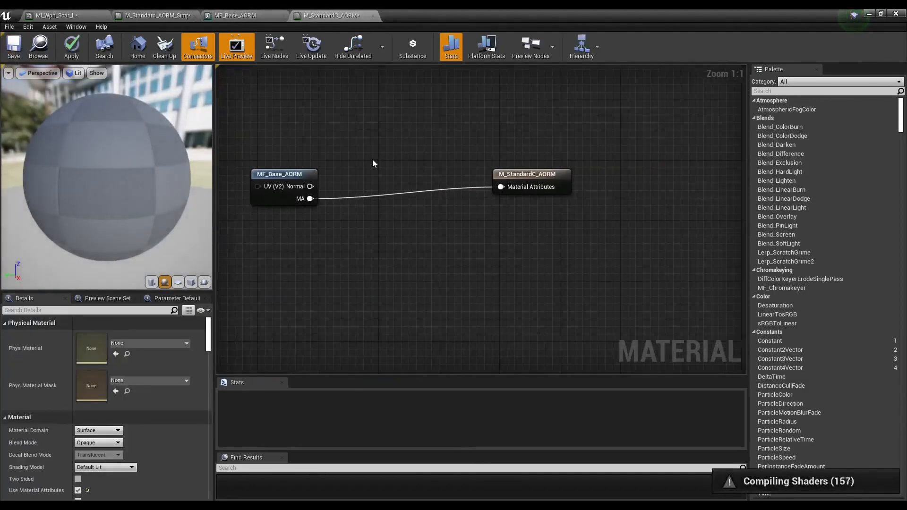
left_click(219, 15)
- In M_Standard_AORM_Simple_Rotate, connect MF_Base_AORM's Normal output to Simple_Rotate's Base_Normal input and delete the GetMaterialAttributes node
left_click(149, 14)
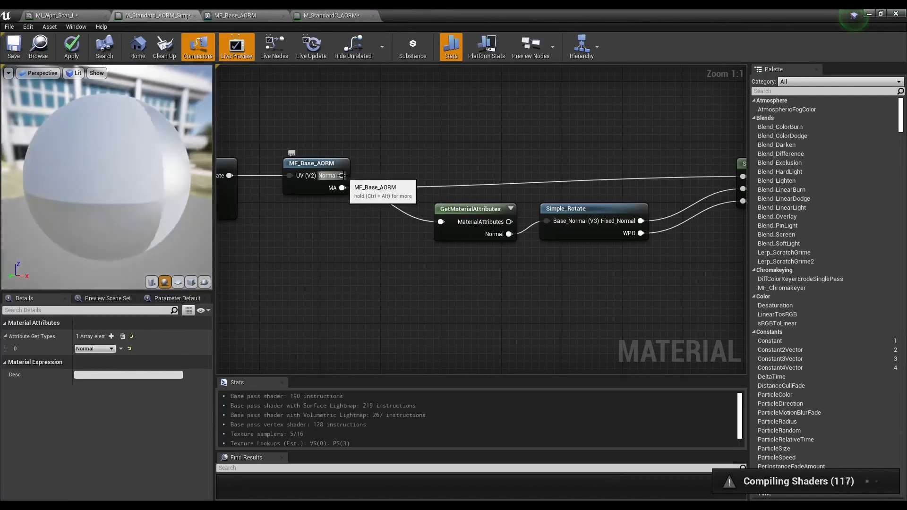
left_click_drag(342, 175, 546, 222)
left_click_drag(477, 209, 455, 239)
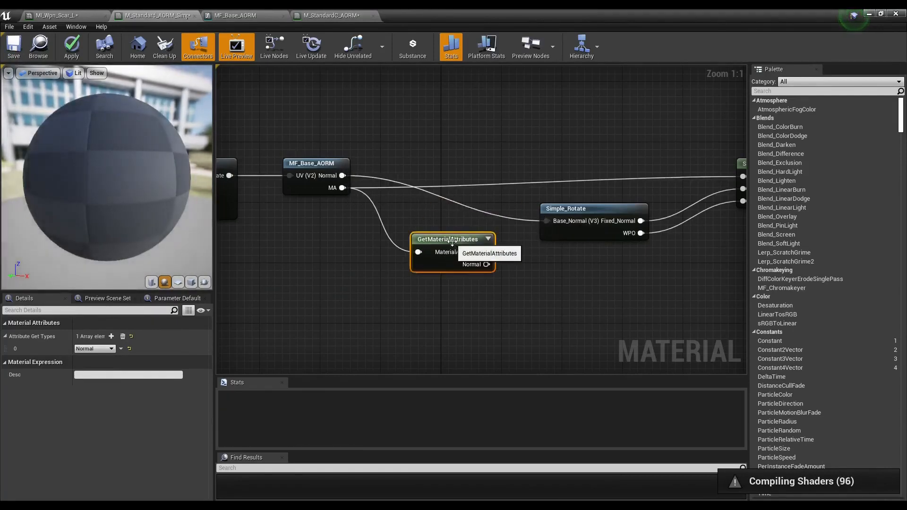
key("Delete")
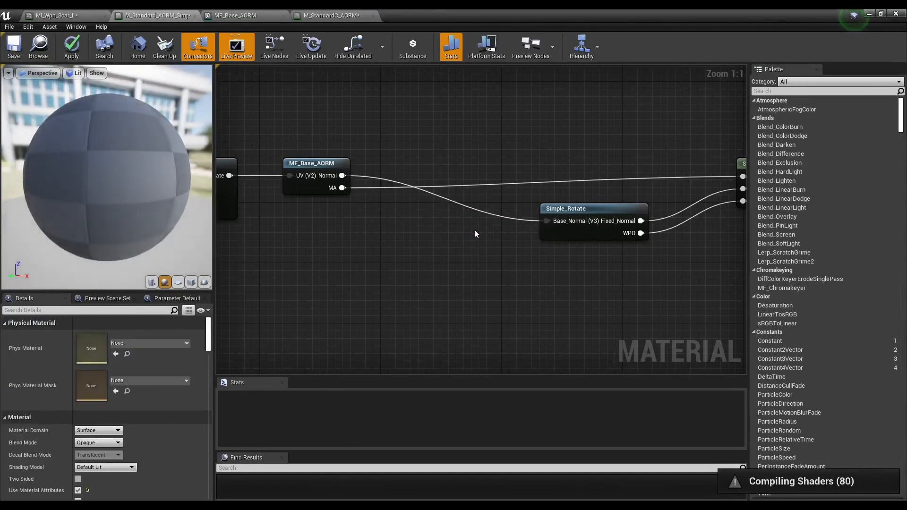
- Move the Simple_Rotate node slightly toward MF_Base_AORM and apply the material
right_click_drag(513, 240, 337, 241)
right_click_drag(420, 220, 525, 227)
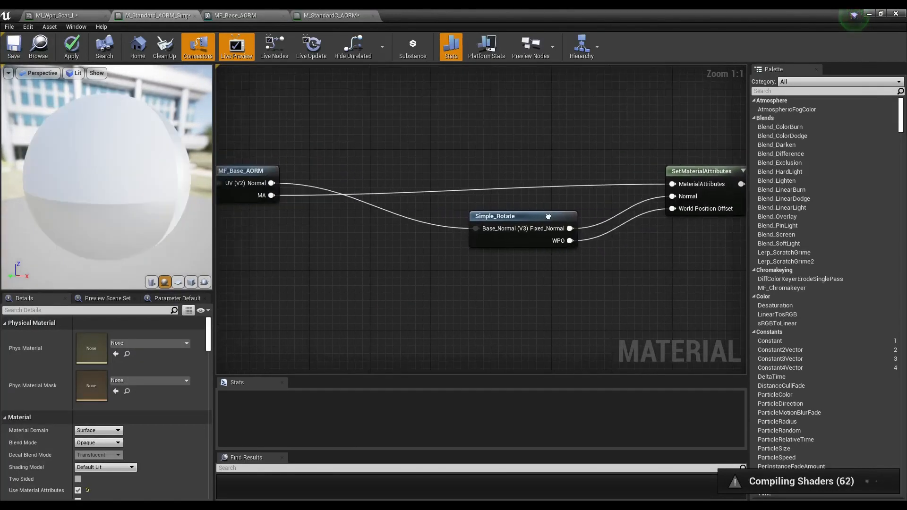
left_click(524, 227)
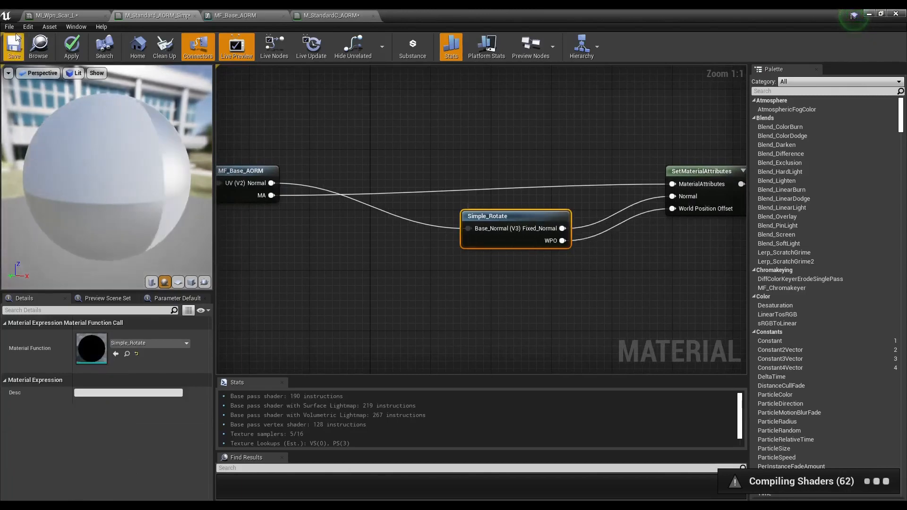
left_click(74, 54)
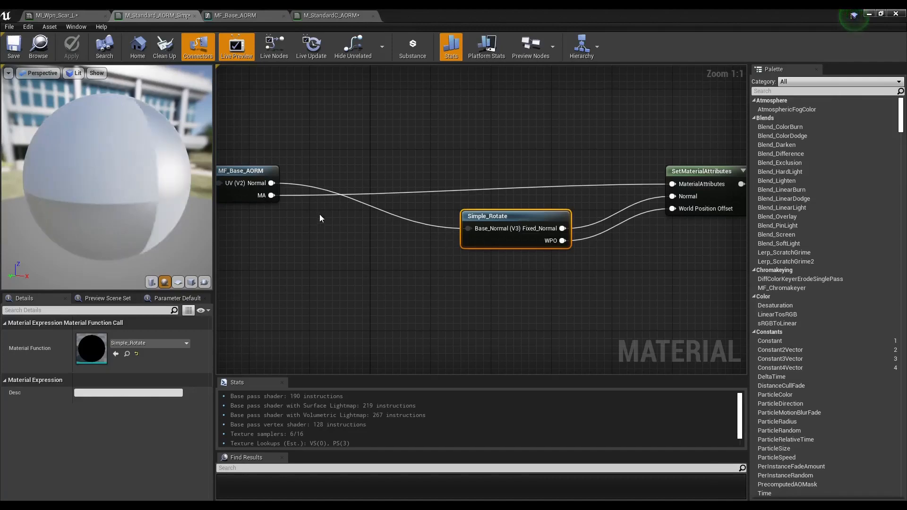
- Undo the Simple_Rotate move, the GetMaterialAttributes deletion and move, and the direct Normal connection
key("ctrl+z")
key("ctrl+z")
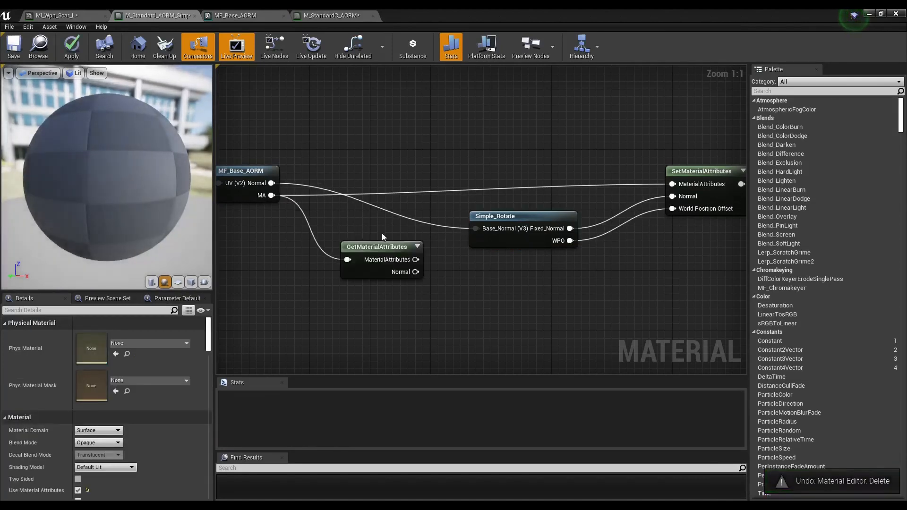
key("ctrl+z")
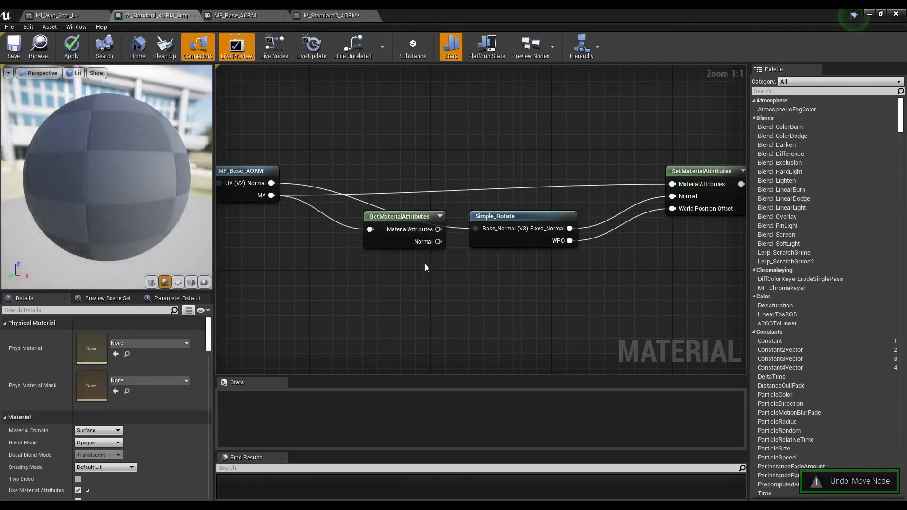
key("ctrl+z")
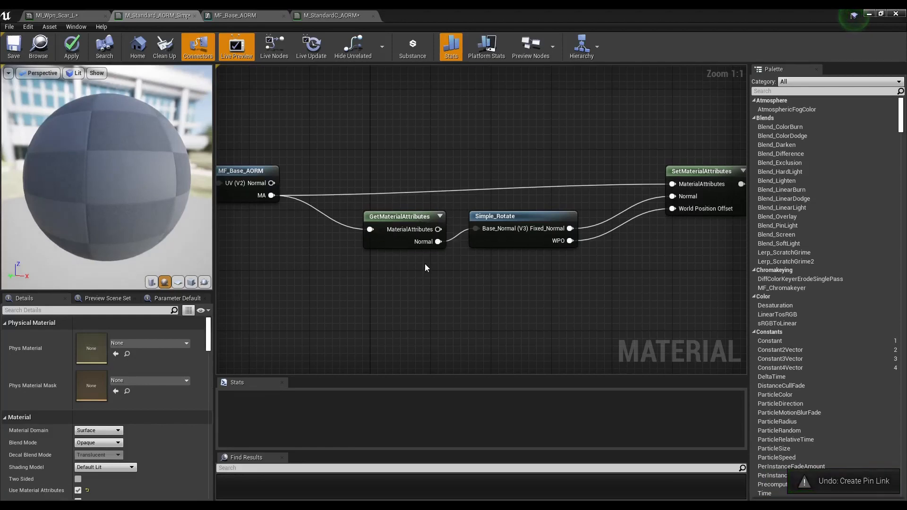
- Undo the rename of the additional Normal output in MF_Base_AORM and try to delete that output node
key("ctrl+z")
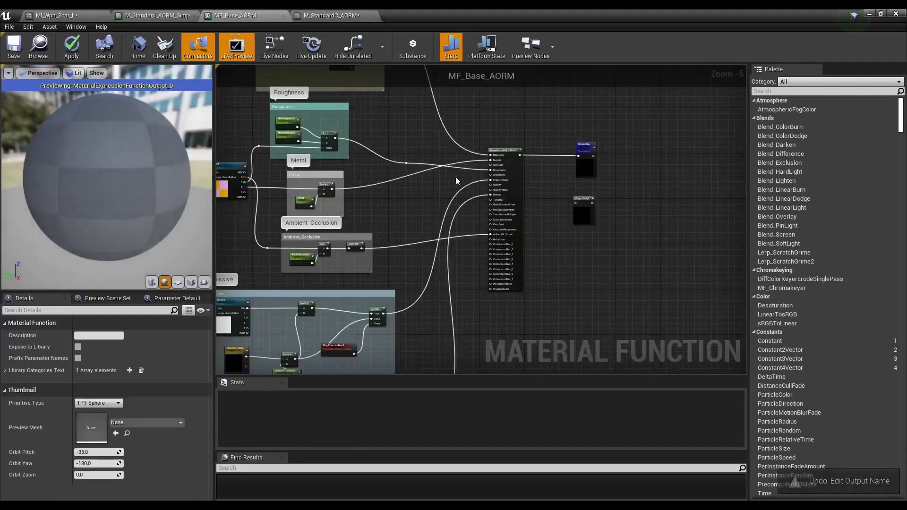
left_click(576, 207)
key("Delete")
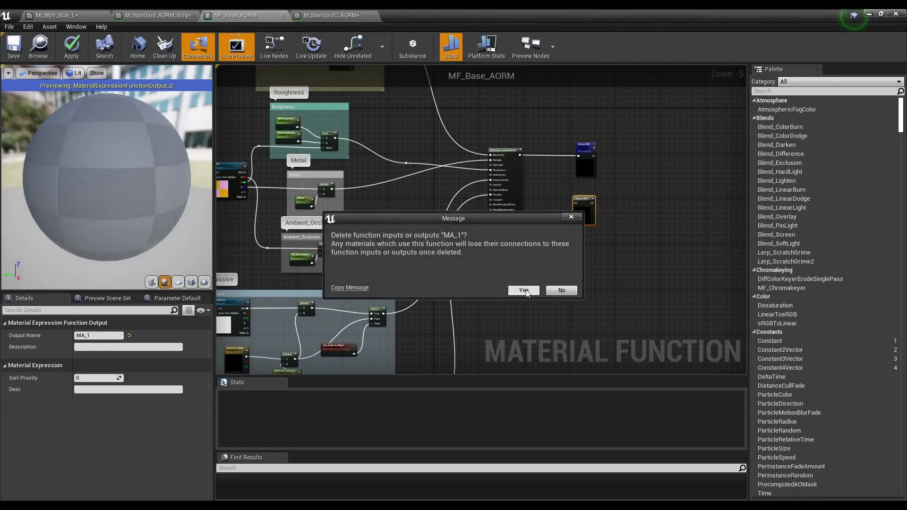
left_click(561, 291)
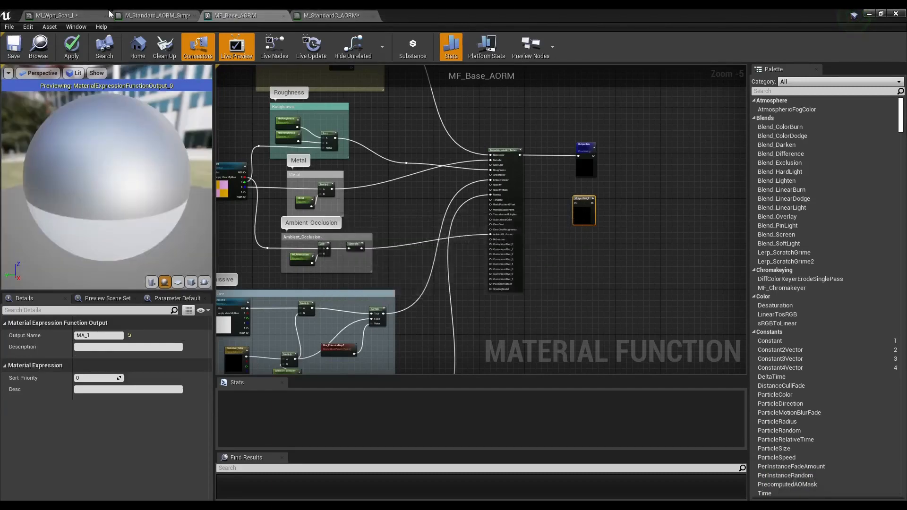
- Check the MF_Base_AORM node's outputs in M_Standard_AORM_Simple_Rotate, then return to the MF_Base_AORM function
left_click(156, 15)
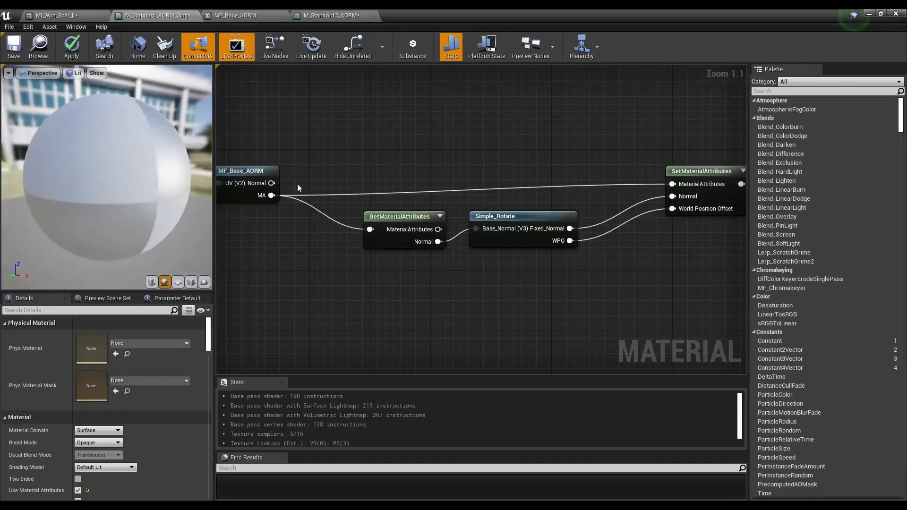
left_click(280, 14)
left_click(314, 14)
left_click(228, 14)
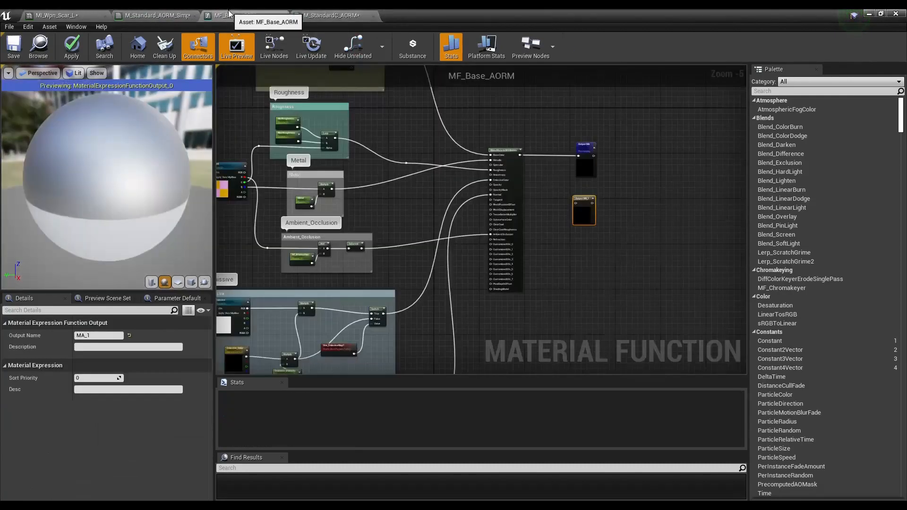
- Delete the unconnected MA_1 output from MF_Base_AORM, accepting the lost connections, and apply the function
key("Delete")
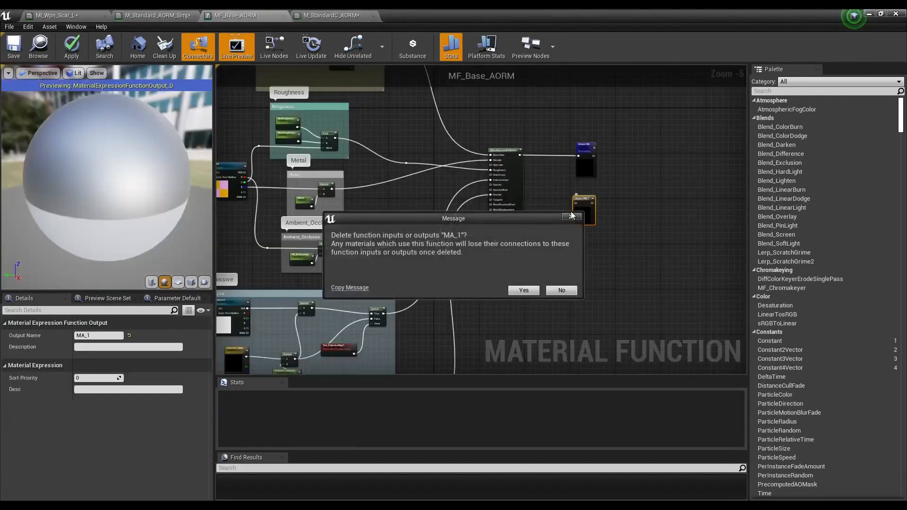
left_click(519, 289)
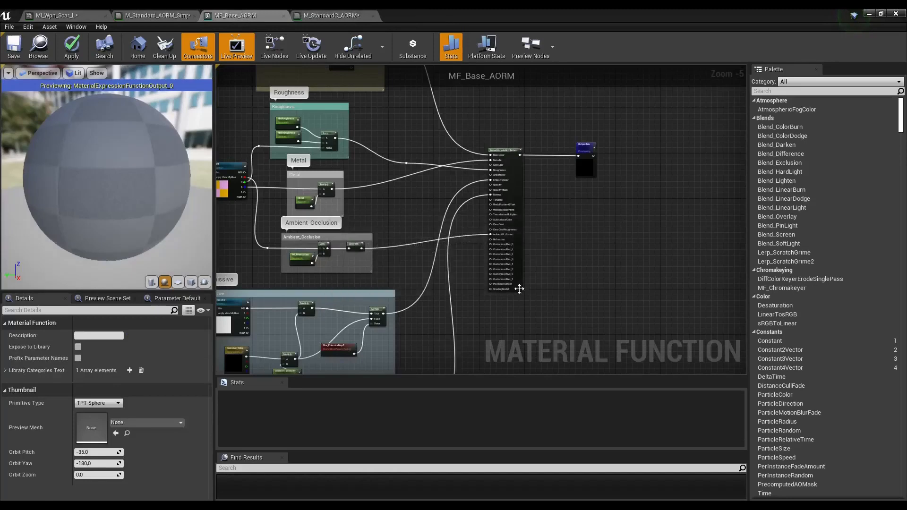
left_click(69, 47)
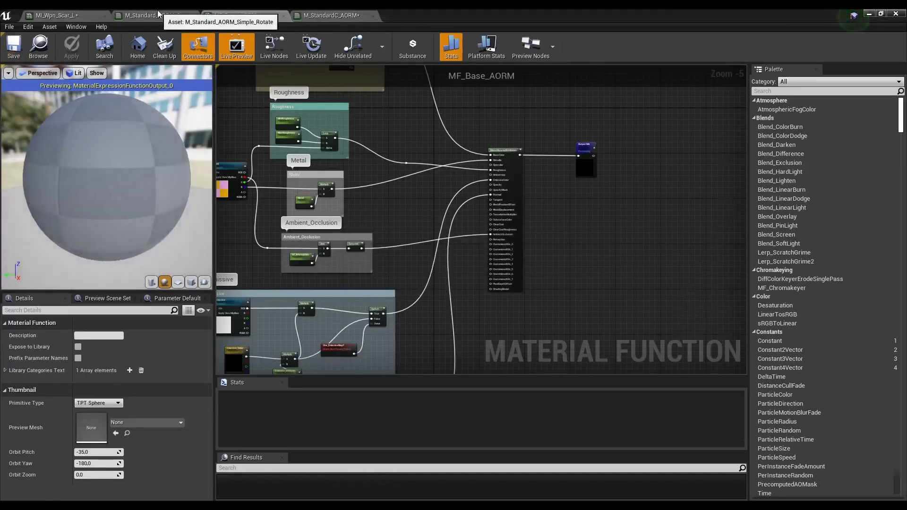
- In M_Standard_AORM_Simple_Rotate, move GetMaterialAttributes up level with Simple_Rotate and shift Simple_Rotate slightly down
left_click(159, 15)
right_click_drag(408, 254, 358, 249)
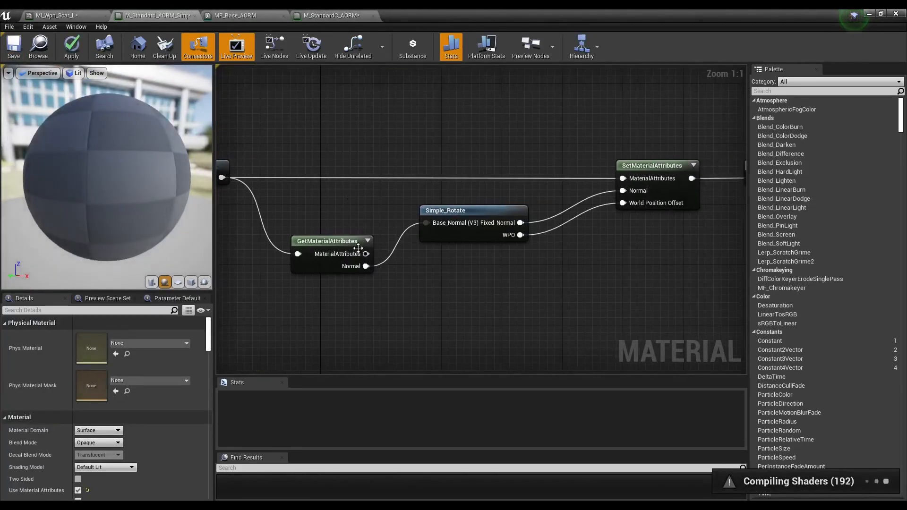
left_click_drag(349, 247, 341, 216)
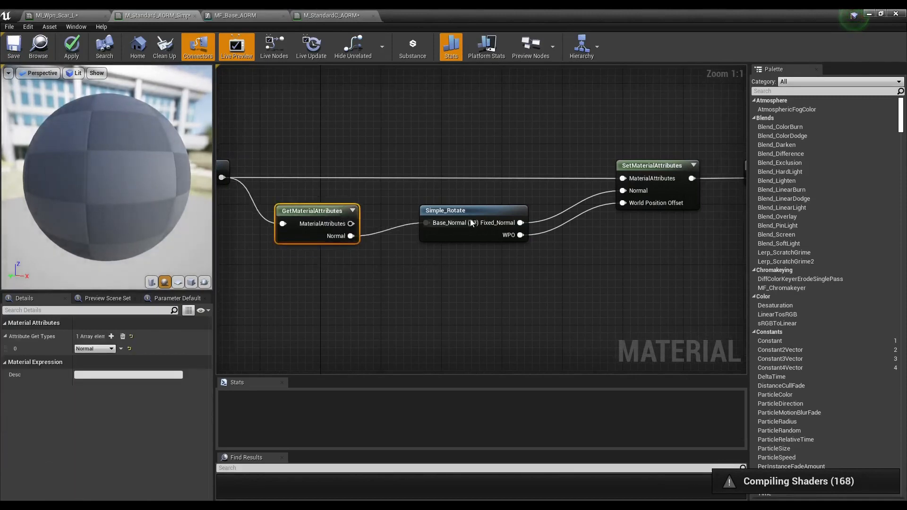
left_click_drag(473, 213, 465, 227)
right_click_drag(378, 300, 415, 299)
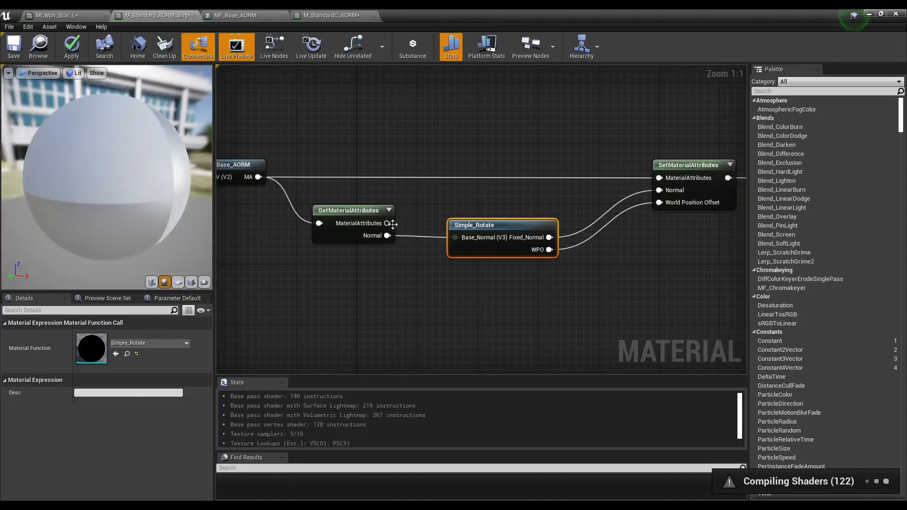
- Route GetMaterialAttributes' MaterialAttributes output into SetMaterialAttributes, align the Get node with the main line, and apply and save the material
left_click_drag(388, 223, 659, 178)
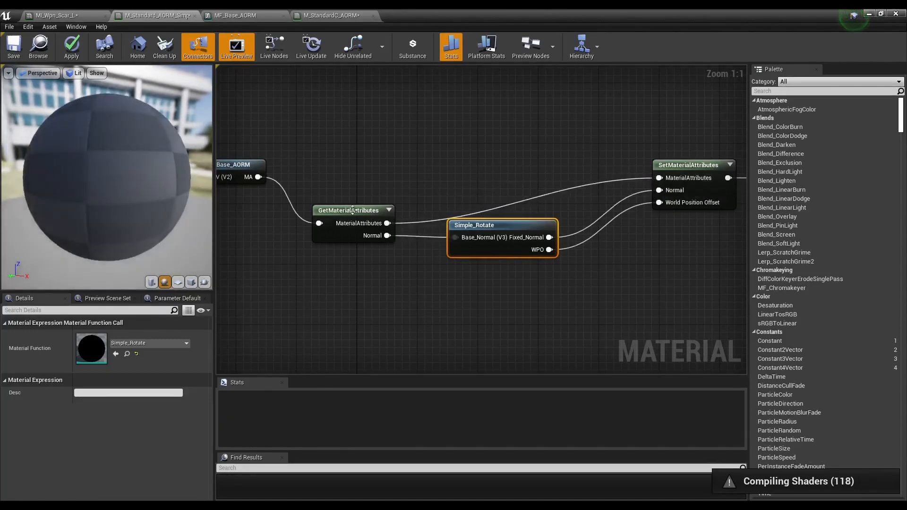
left_click_drag(376, 152, 377, 153)
left_click_drag(361, 214, 361, 169)
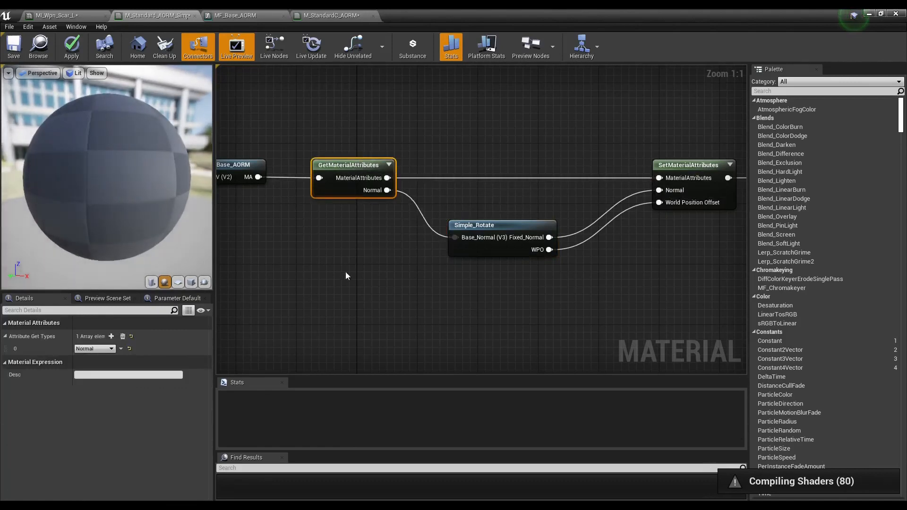
left_click(71, 54)
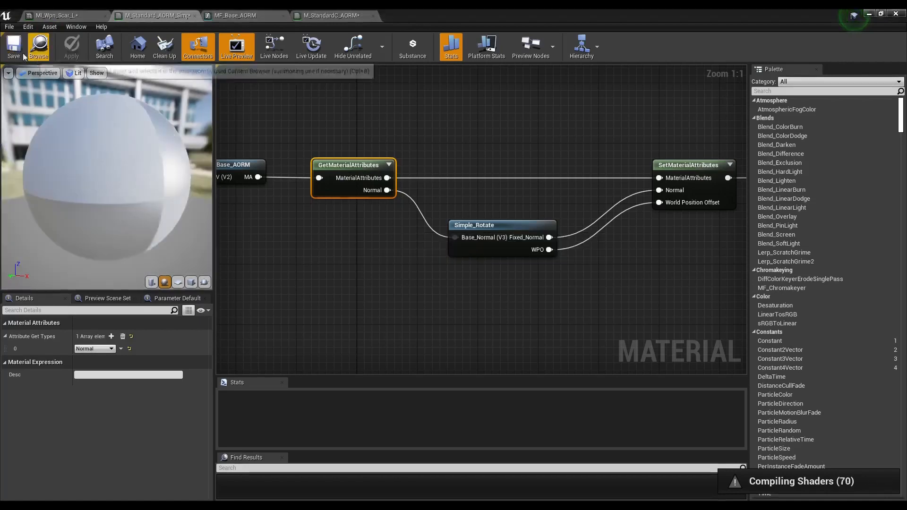
left_click(13, 49)
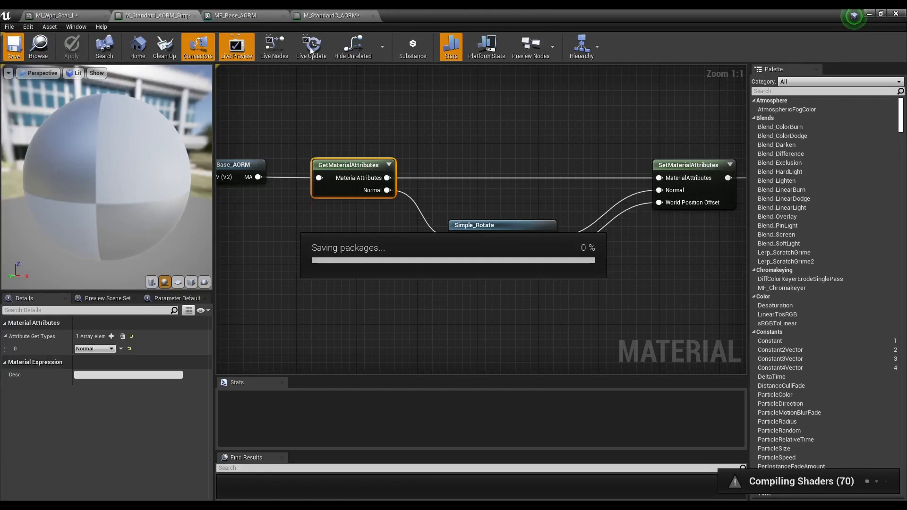
- Tidy the graph by moving MF_Base_AORM slightly down and Simple_Rotate slightly up
scroll(513, 191, "down", 2)
right_click_drag(417, 192, 532, 205)
scroll(537, 205, "down", 2)
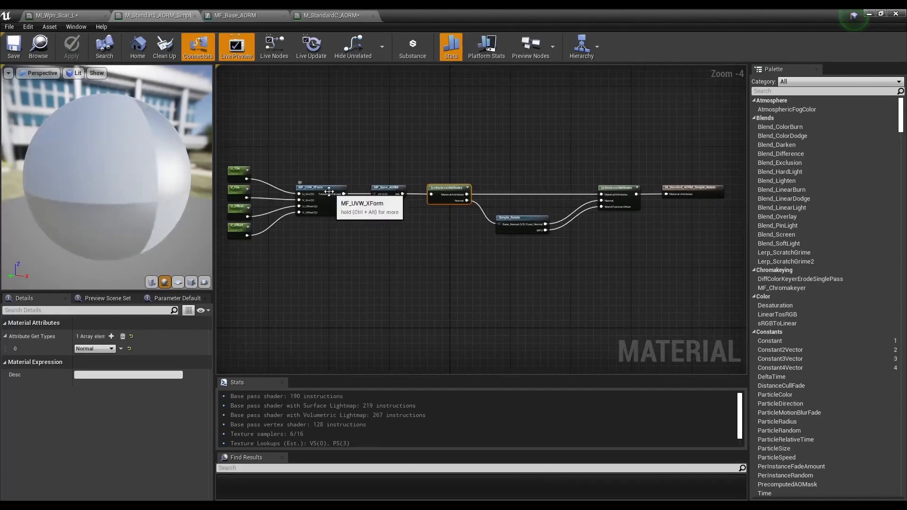
scroll(387, 189, "up", 2)
mouse_move(394, 191)
left_mouse_down()
mouse_move(394, 152)
mouse_move(395, 197)
left_mouse_up()
right_click_drag(330, 160, 448, 159)
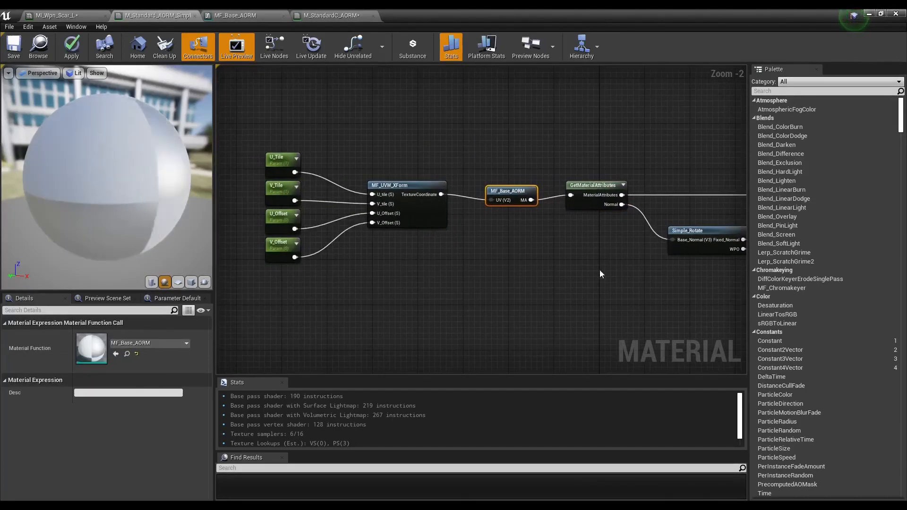
right_click_drag(599, 270, 314, 276)
left_click_drag(430, 247, 430, 235)
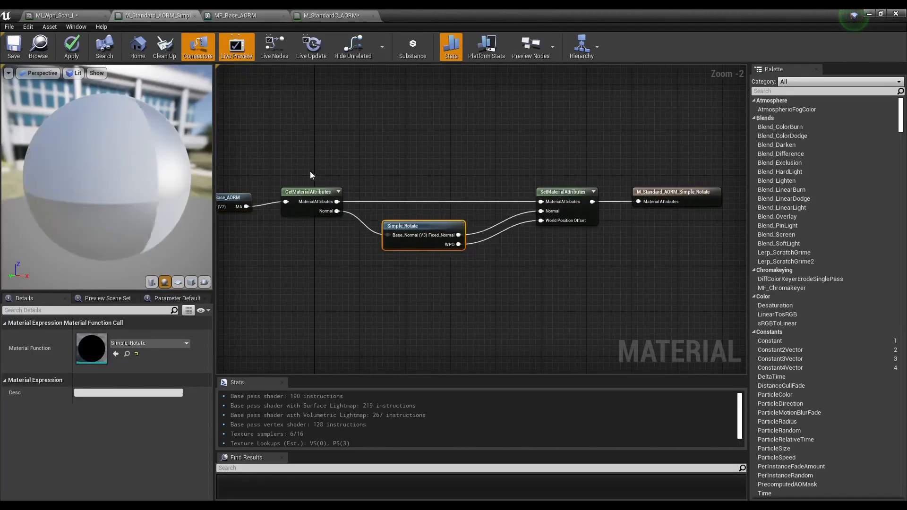
- Group GetMaterialAttributes, Simple_Rotate and SetMaterialAttributes in a comment box titled "WPO - Simple Rotate"
left_click(293, 171)
left_click_drag(599, 290, 614, 283)
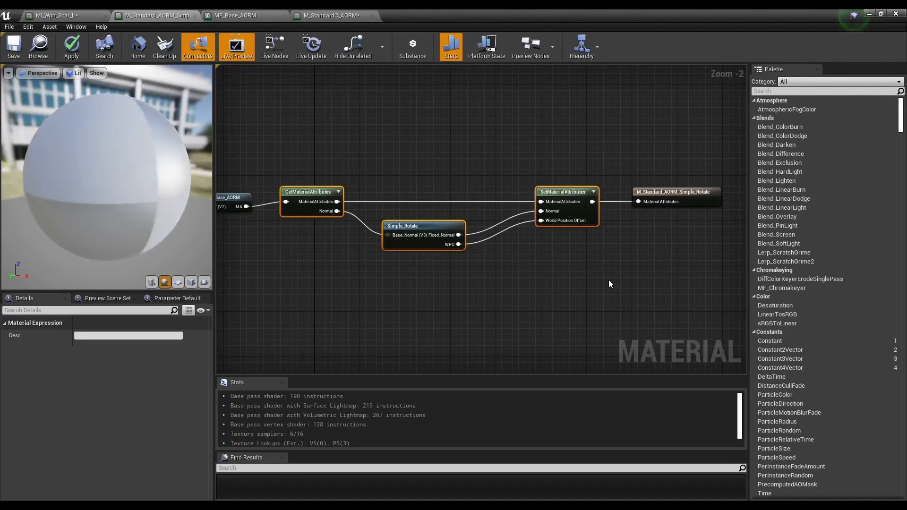
key("c")
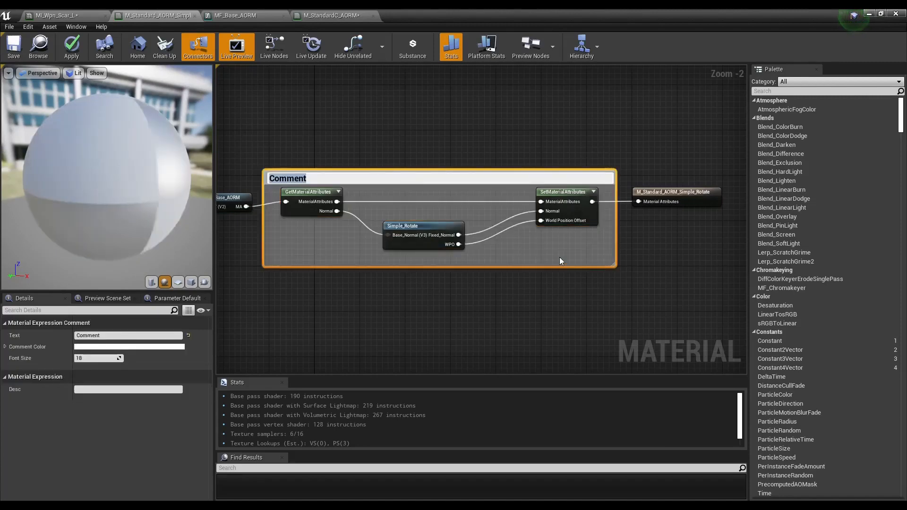
type("Ro")
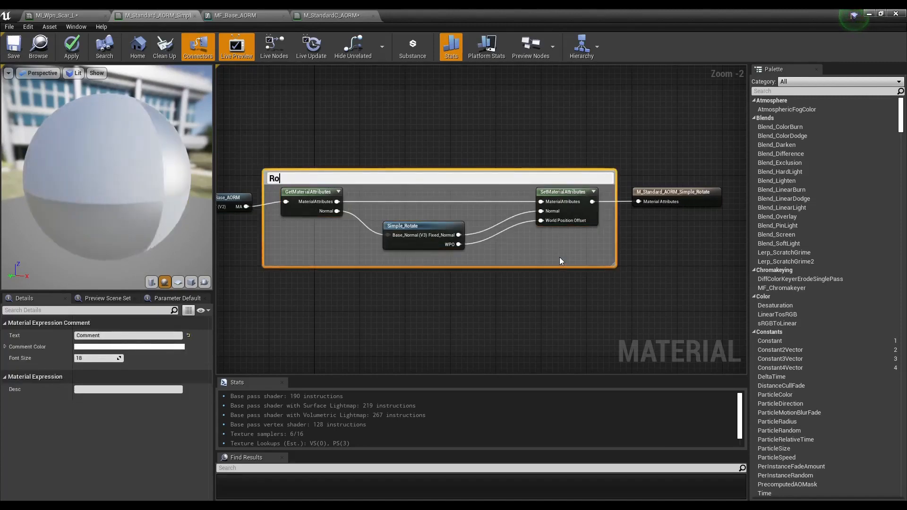
key("BackSpace")
key("BackSpace")
type("WPO -")
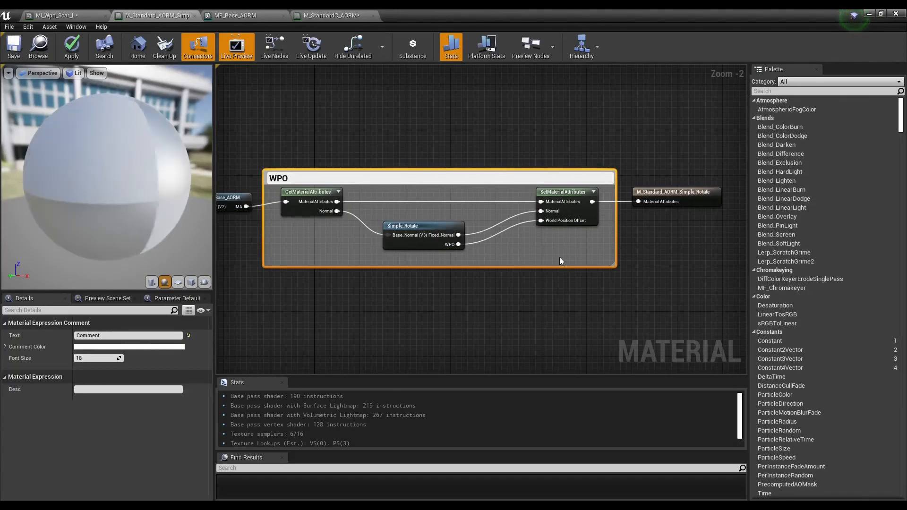
type("Simple Rotate")
key("Return")
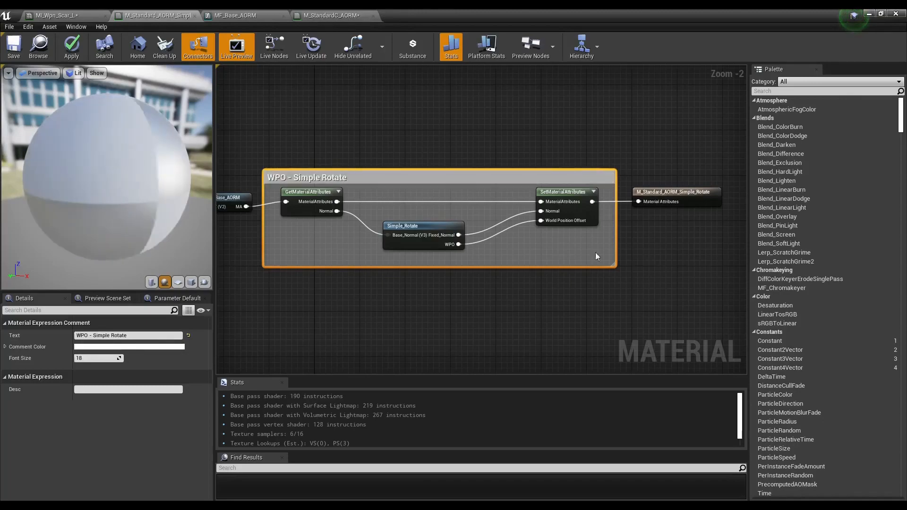
- Group the U/V tile and offset parameters with MF_UVW_XForm in a comment box titled "UV modifications"
right_click_drag(391, 283, 588, 280)
scroll(586, 281, "down", 3)
scroll(565, 291, "up", 2)
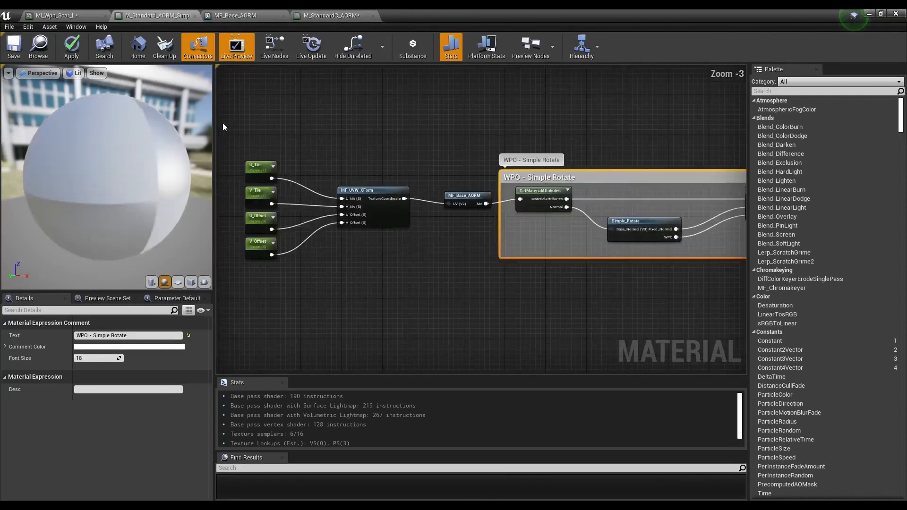
right_click_drag(460, 256, 476, 256)
left_click_drag(239, 121, 432, 269)
key("c")
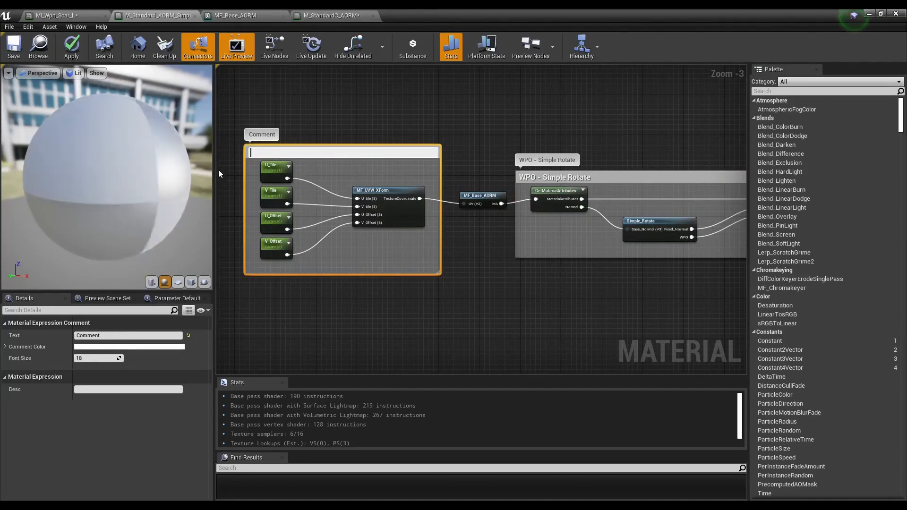
key("BackSpace")
type("UV modifications")
key("Return")
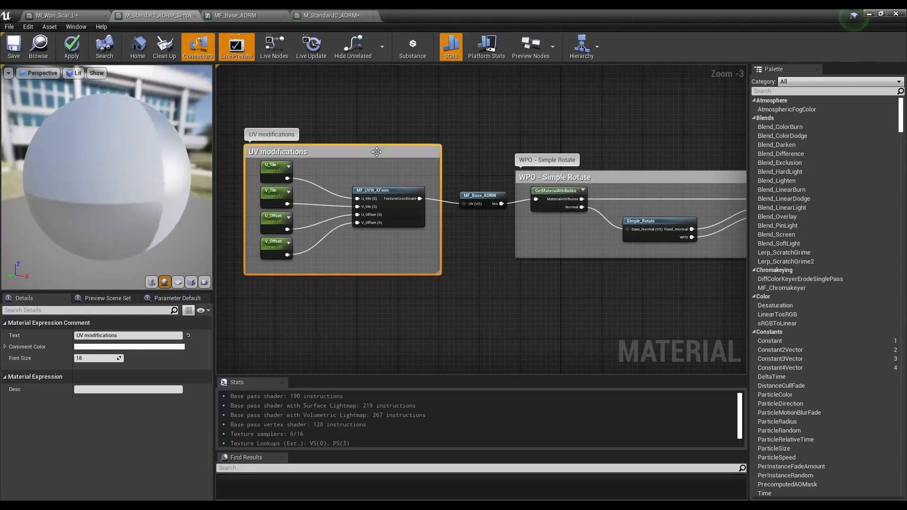
- Move the UV modifications comment box slightly up and the material's result node slightly away from the WPO comment
left_click_drag(377, 151, 377, 141)
right_click_drag(467, 154, 365, 149)
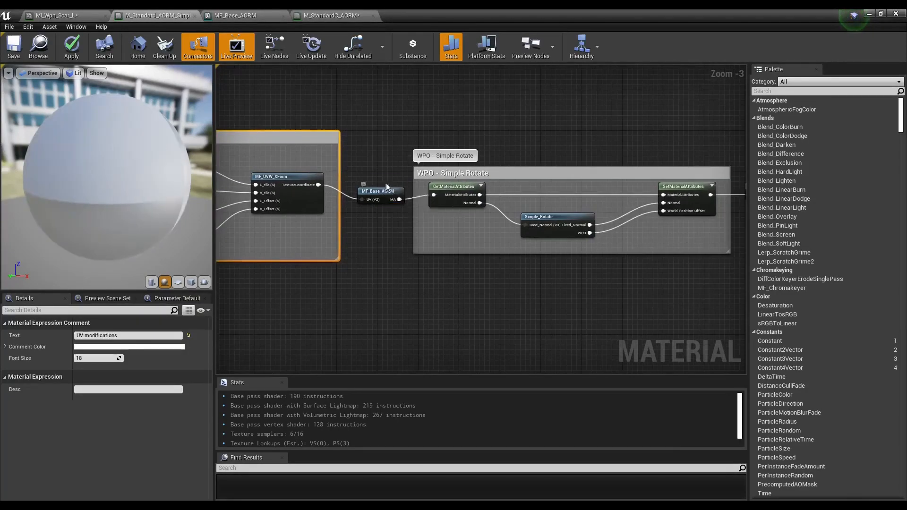
left_click(386, 188)
right_click_drag(651, 221, 466, 233)
left_click_drag(598, 197, 612, 197)
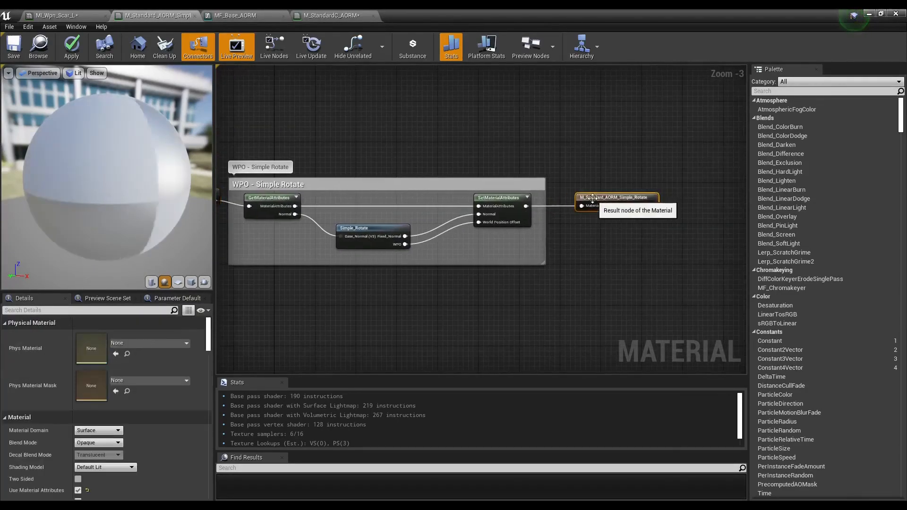
- Switch to the level editor and view the rotating SM_Wpn_Scar_L rifle in the viewport
left_click(868, 14)
right_click_drag(568, 194, 661, 196)
key("a")
left_click(561, 162)
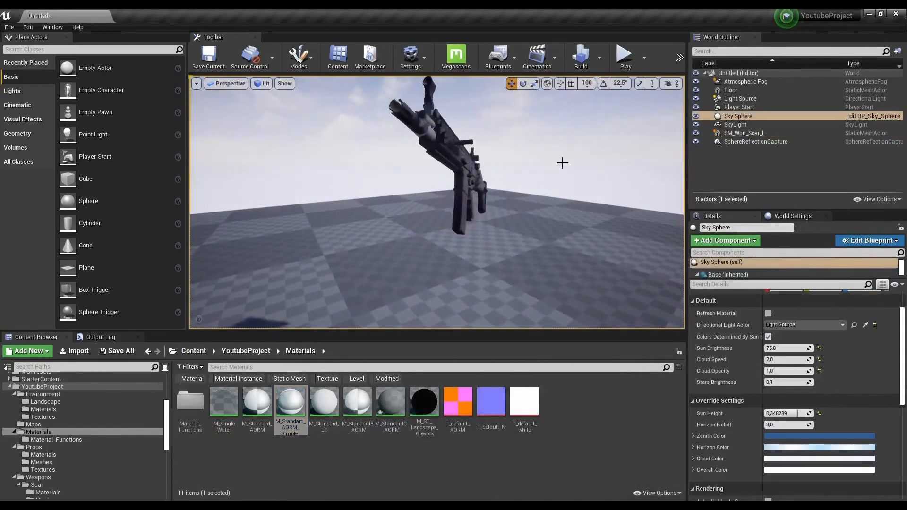